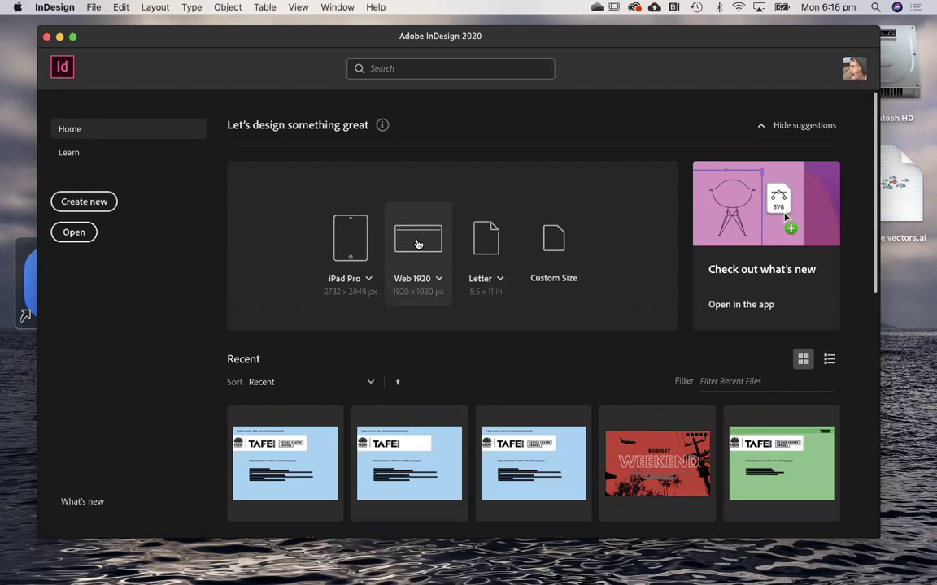
- Create a new Web 1920 document (1920 × 1080 px) from the Home screen
click(418, 243)
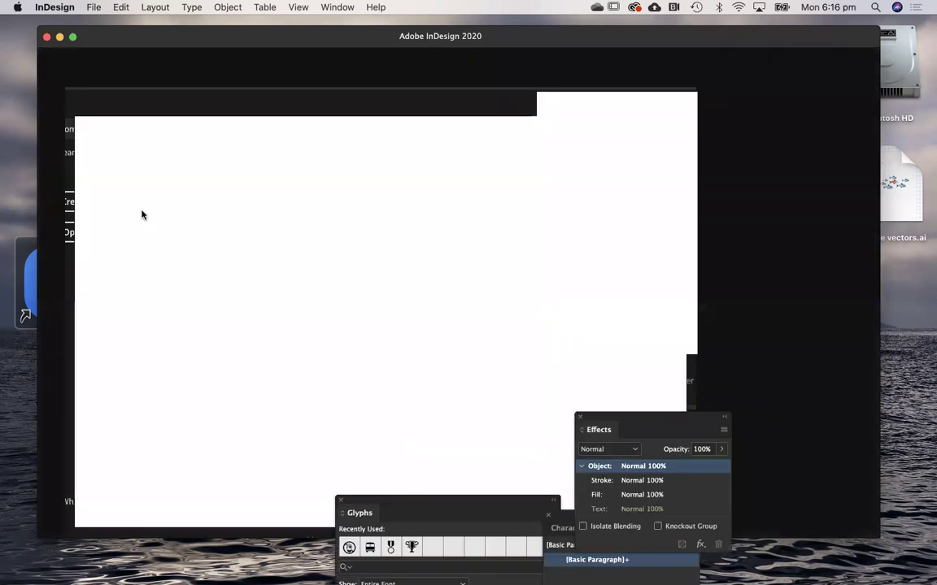
- Set Number of Pages to 5 in Document Setup
click(91, 8)
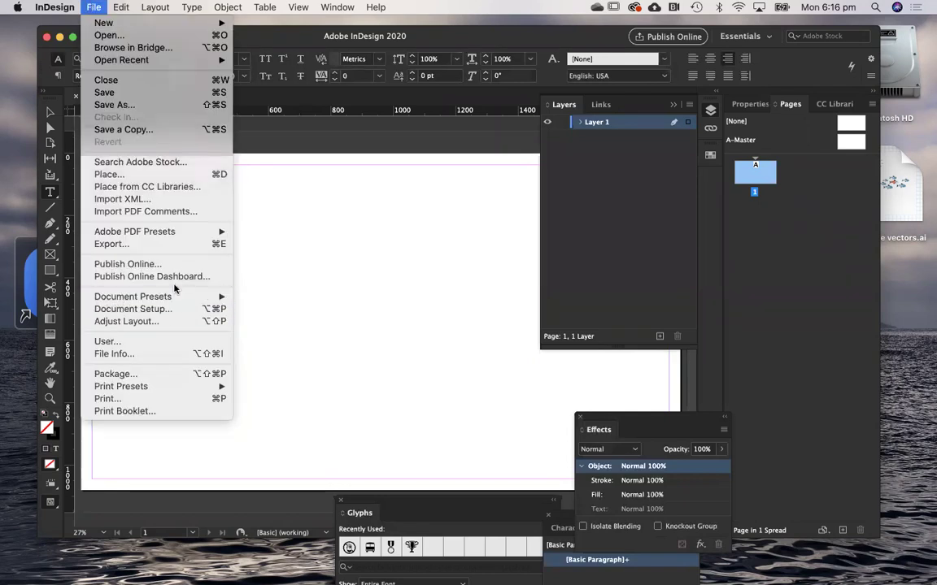
click(171, 309)
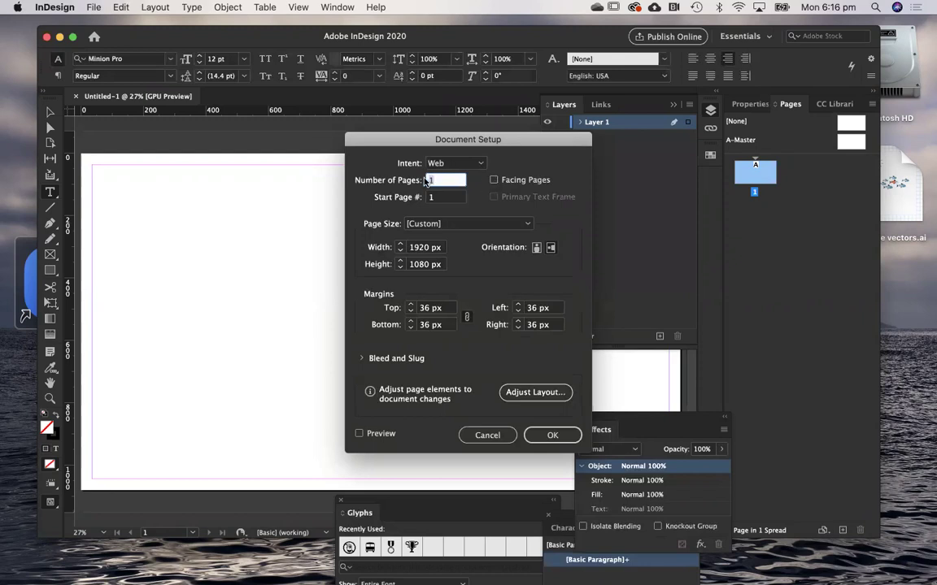
text(5)
click(552, 434)
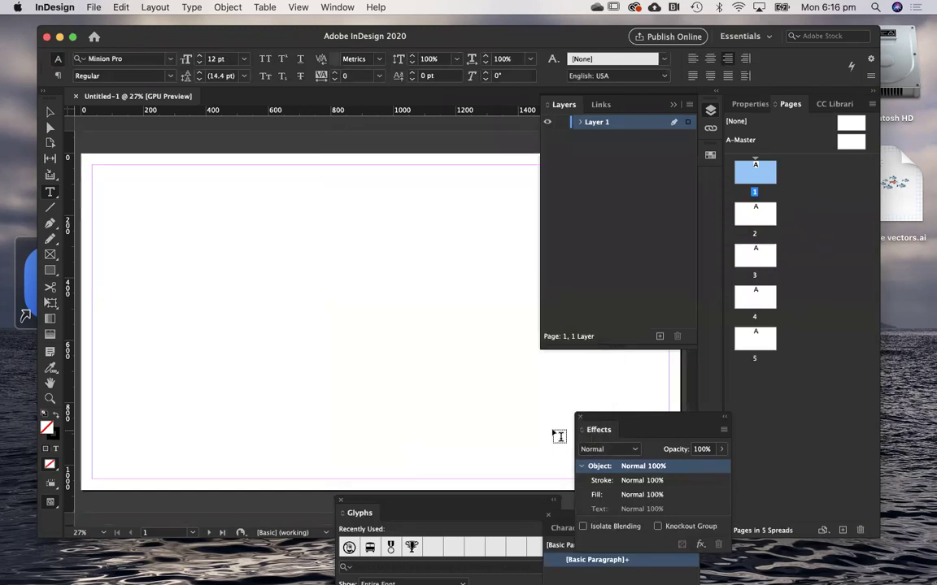
- Draw a black, strokeless rectangle at the left margin sized 1848 × 474 px
click(822, 226)
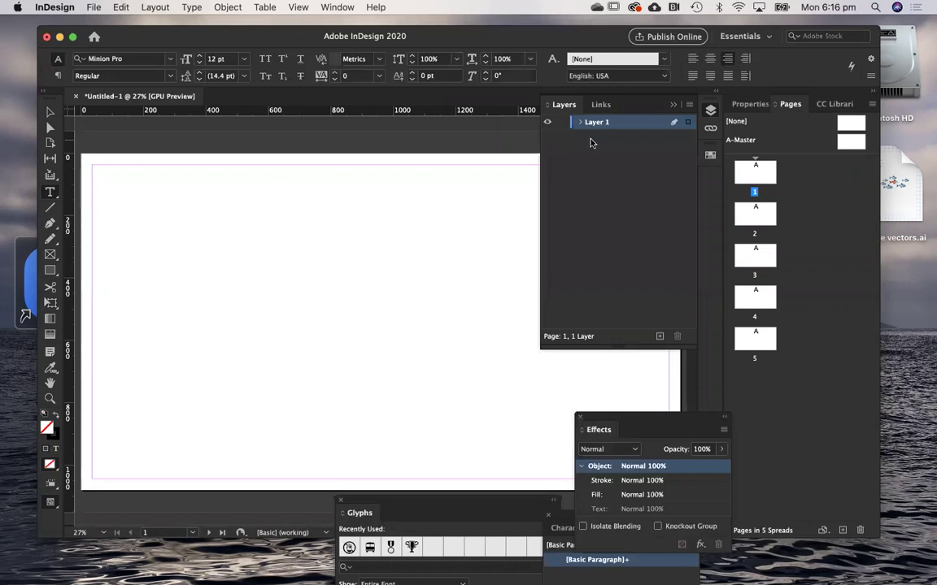
click(51, 272)
mouse_move(112, 297)
mouse_down()
mouse_move(538, 406)
mouse_move(635, 411)
mouse_up()
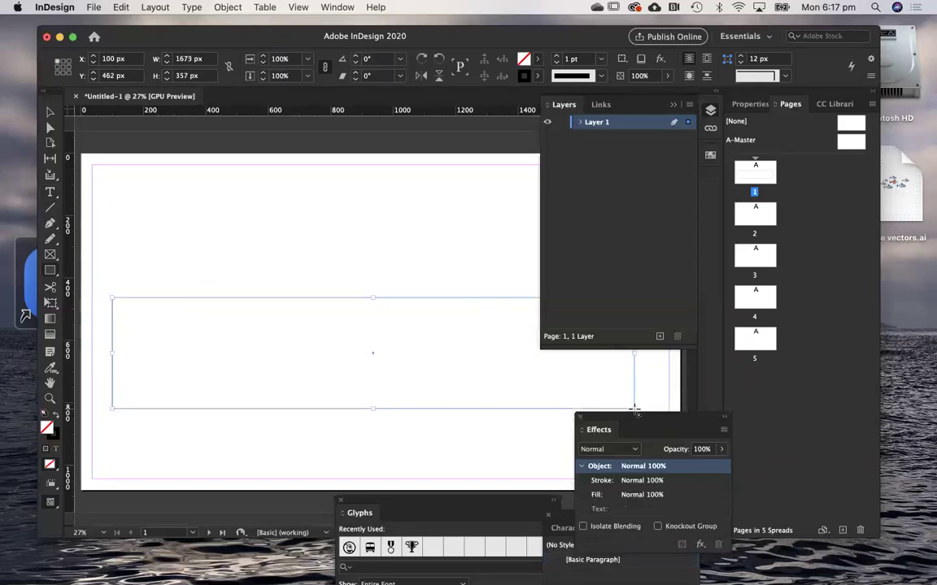
key(shift+x)
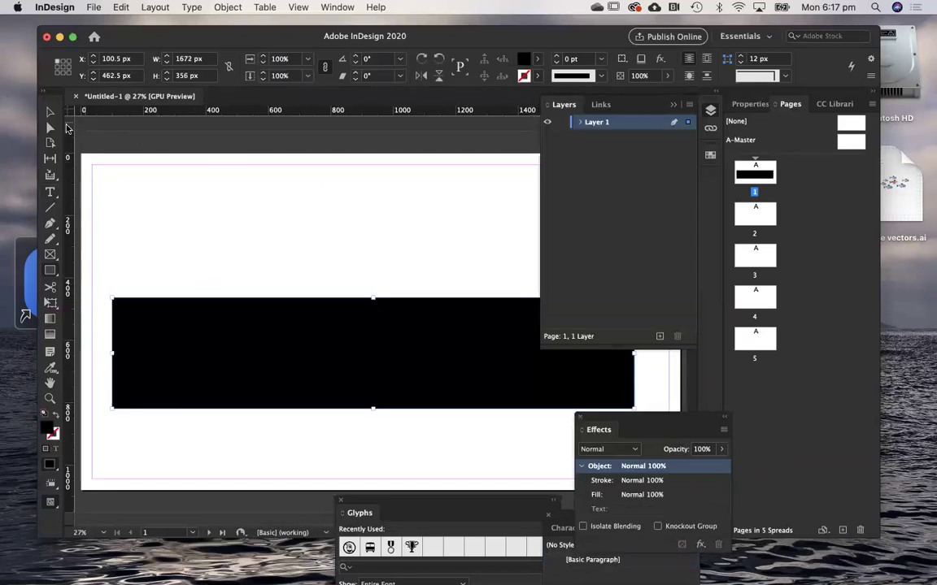
click(609, 98)
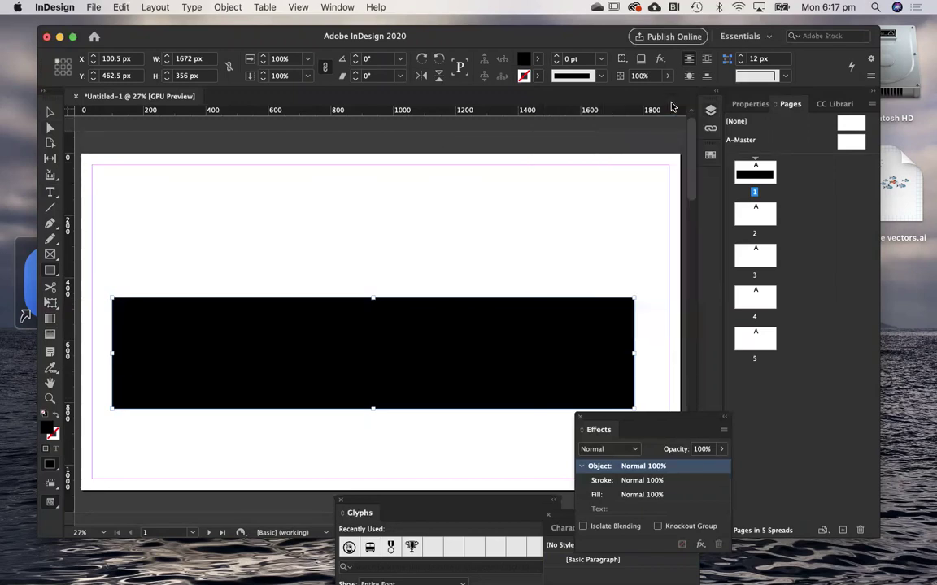
drag(397, 366, 378, 324)
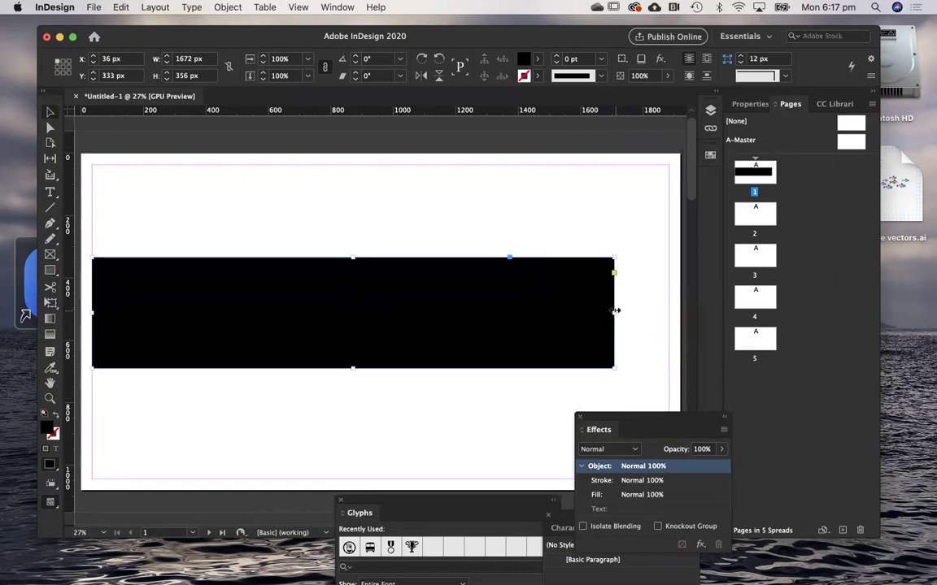
drag(613, 313, 668, 313)
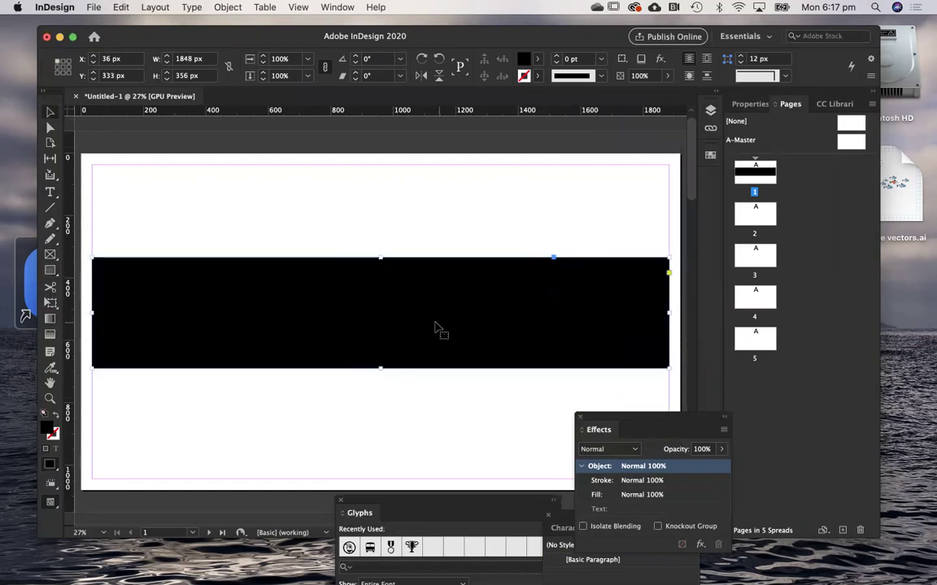
drag(380, 370, 380, 404)
- Add a text frame filled with placeholder text below the black banner
key(t)
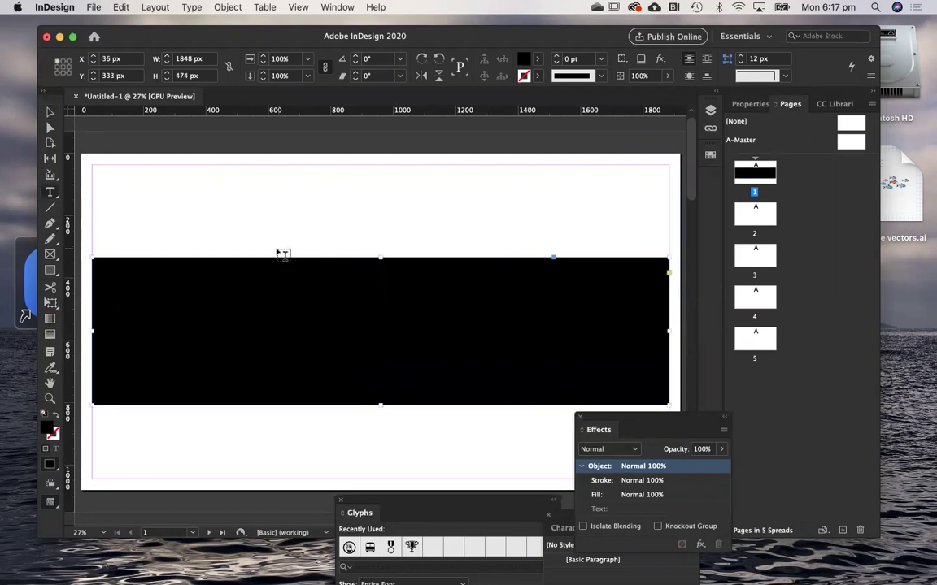
drag(92, 416, 253, 454)
right_click(224, 441)
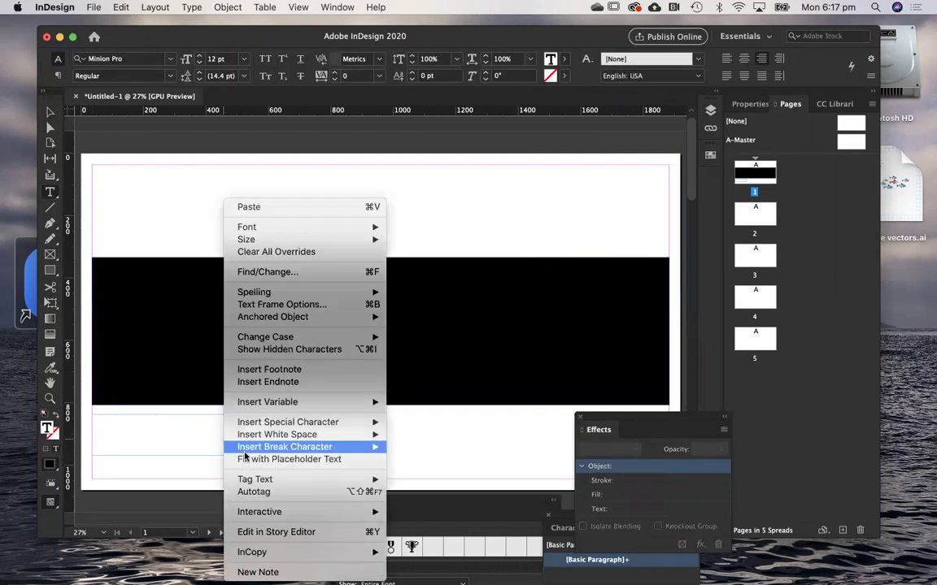
click(312, 461)
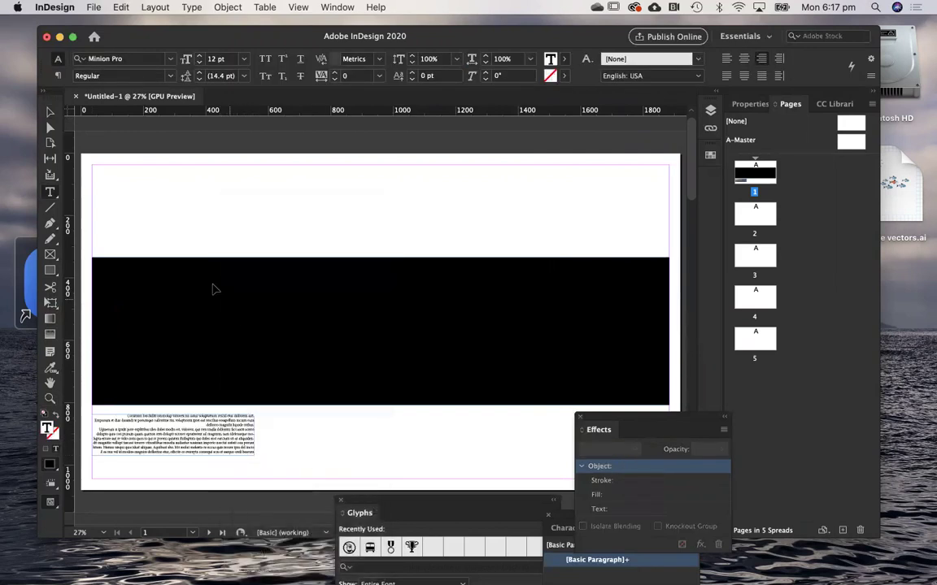
key(super+a)
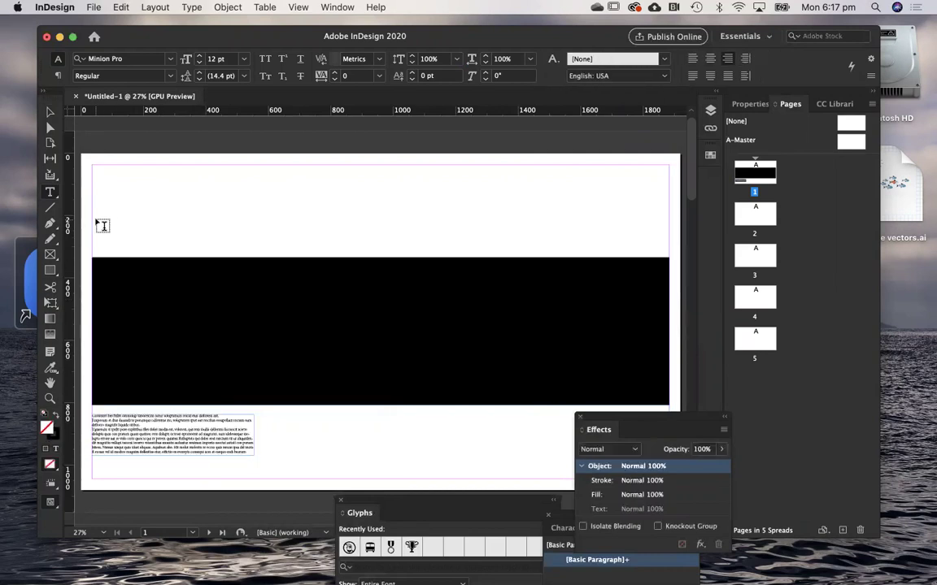
- Add a left-aligned 56 pt 'PAGE 1' heading above the banner, then select all page 1 items
drag(92, 220, 309, 244)
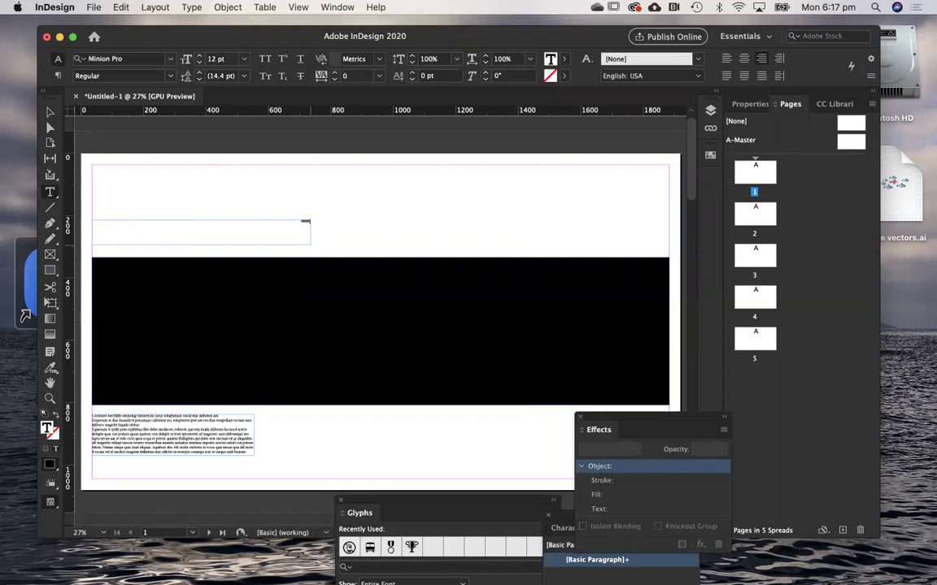
text(PAGE 1)
key(super+shift+period)
key(super+shift+period)
key(super+shift+period)
key(super+shift+period)
key(super+shift+period)
key(super+shift+period)
key(super+shift+period)
key(super+shift+period)
key(super+shift+period)
key(super+shift+period)
key(super+shift+period)
key(super+shift+period)
key(super+shift+period)
key(super+shift+period)
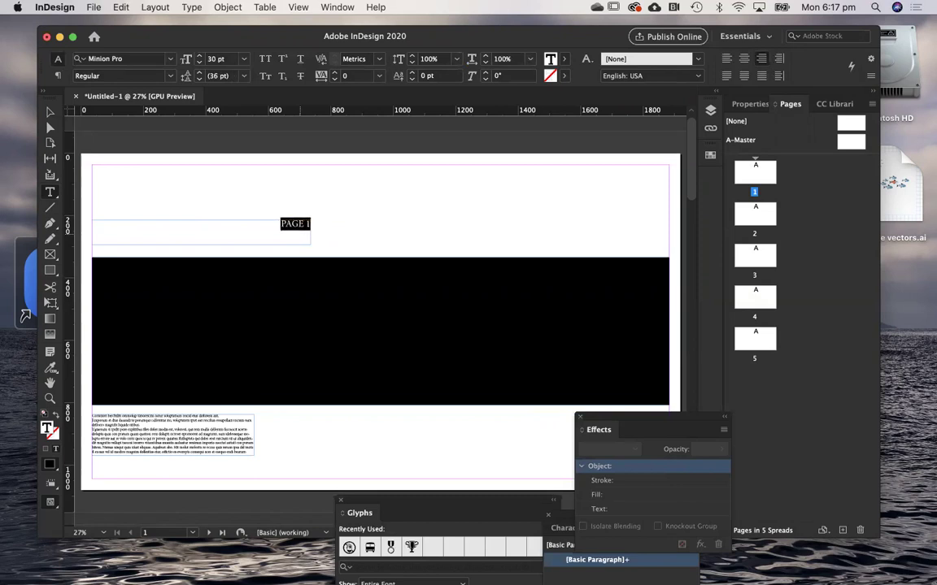
key(super+shift+l)
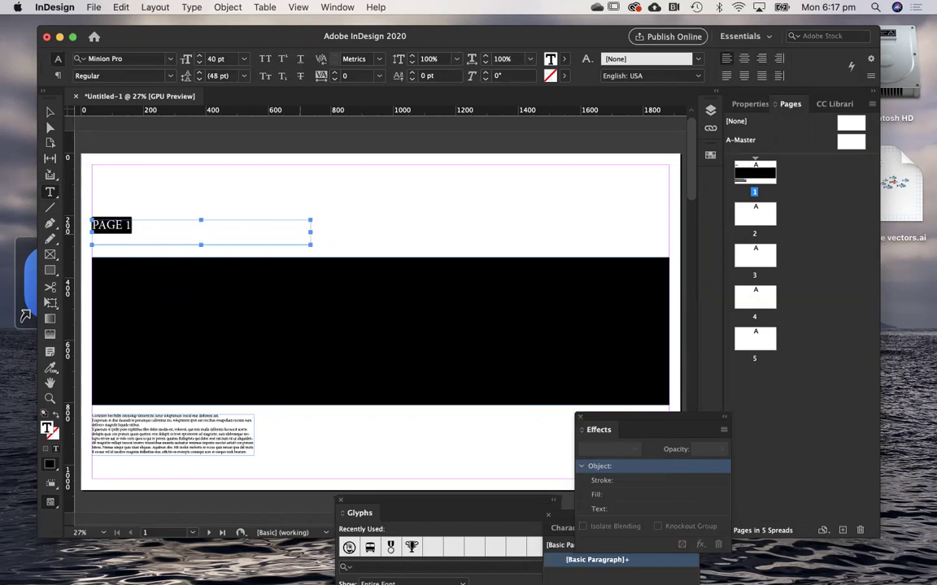
key(super+shift+period)
key(super+shift+period)
key(super+shift+period)
key(super+shift+period)
key(super+shift+period)
key(super+shift+period)
key(super+shift+period)
key(super+shift+period)
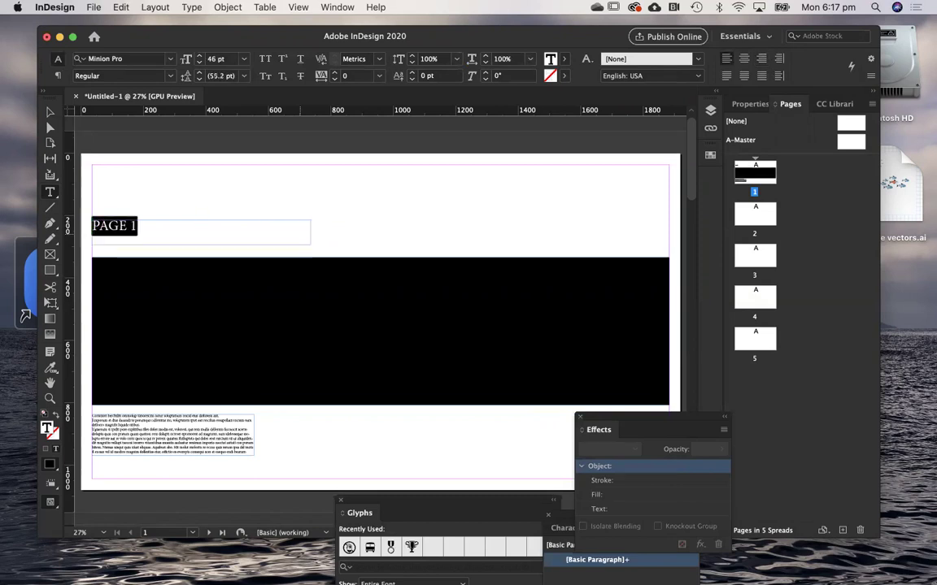
key(Escape)
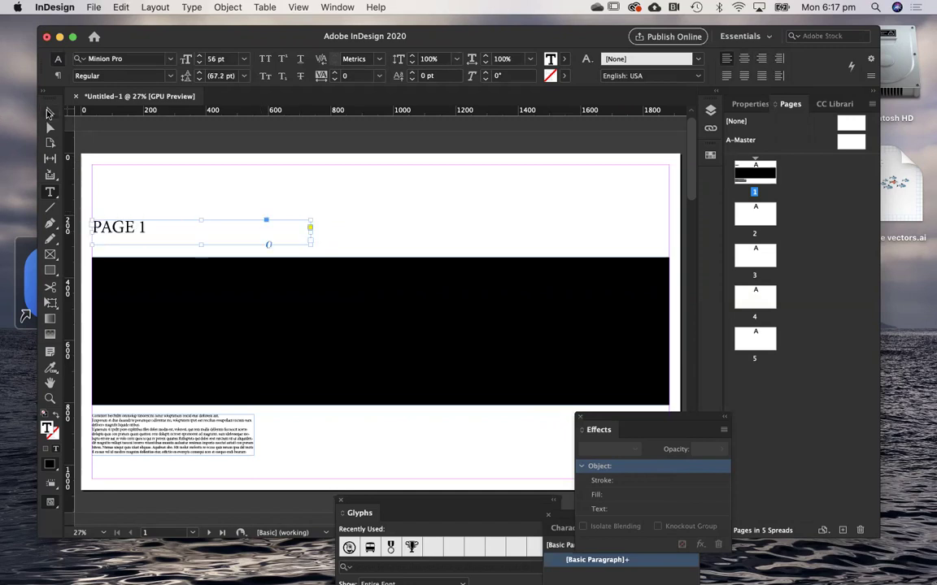
click(179, 164)
key(m)
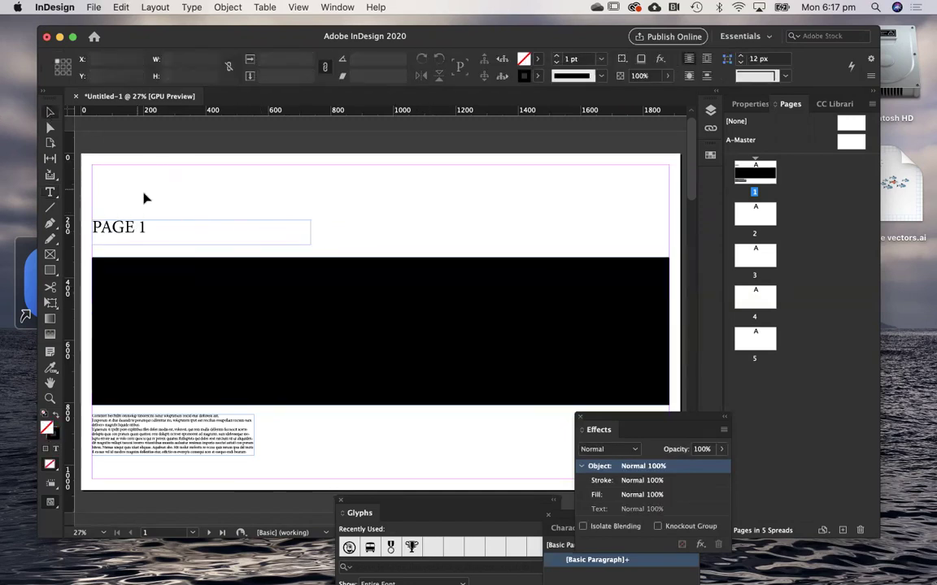
drag(116, 191, 230, 434)
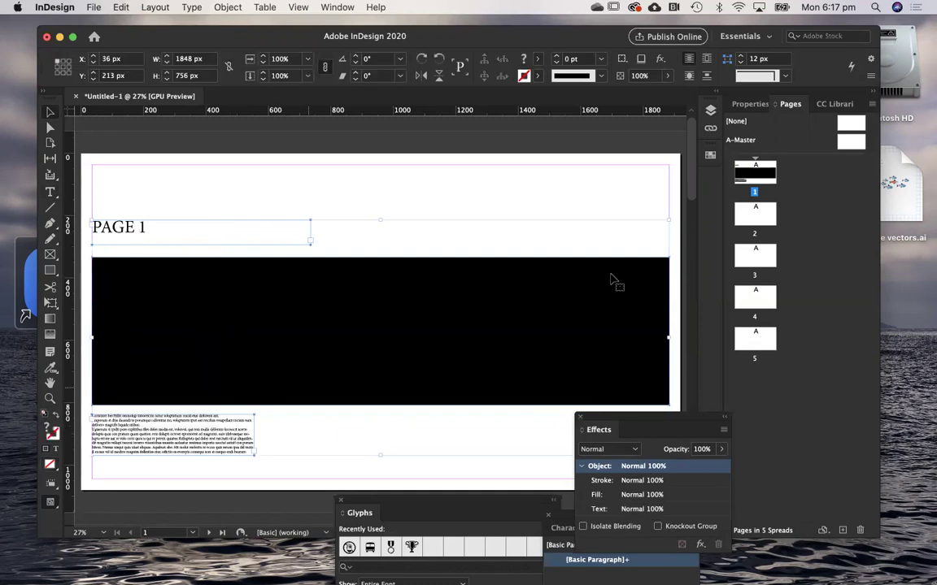
- Paste the layout onto page 2, retitle it 'PAGE 2' and fill the banner purple
double_click(751, 224)
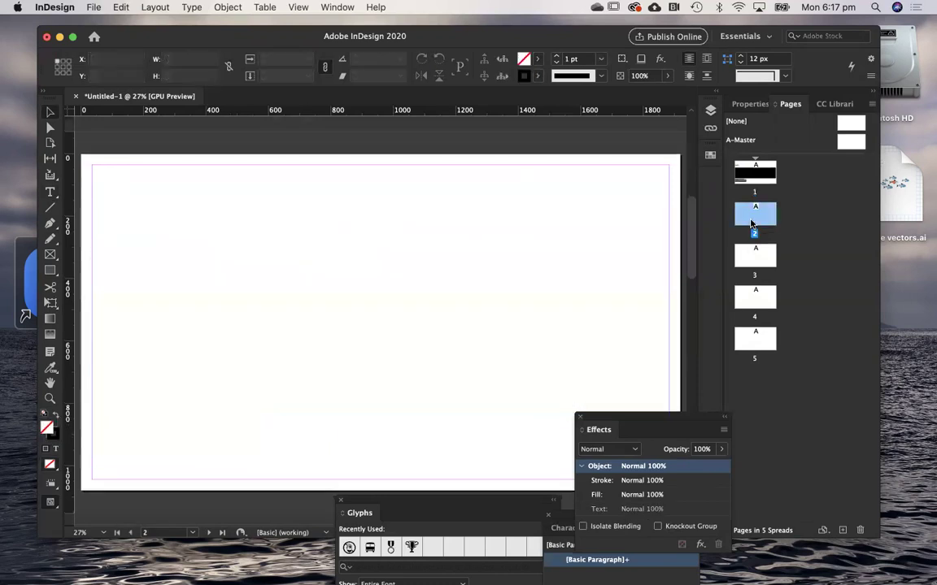
key(super+alt+shift+v)
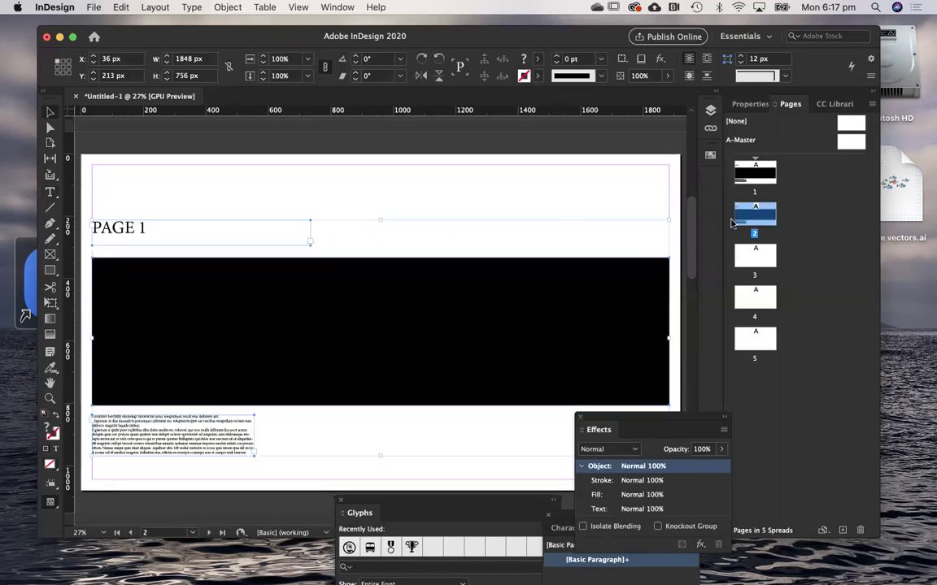
double_click(142, 227)
double_click(143, 227)
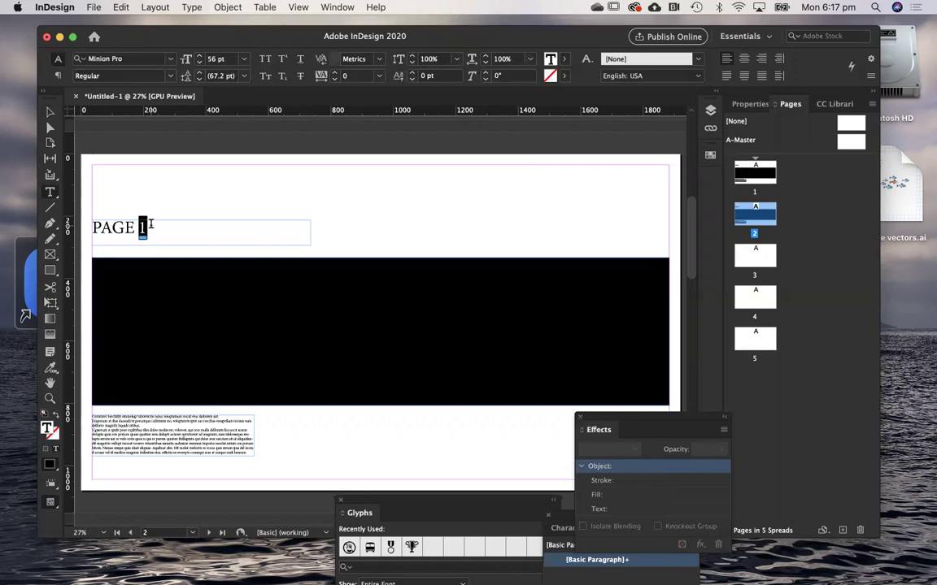
text(2)
super+click(218, 295)
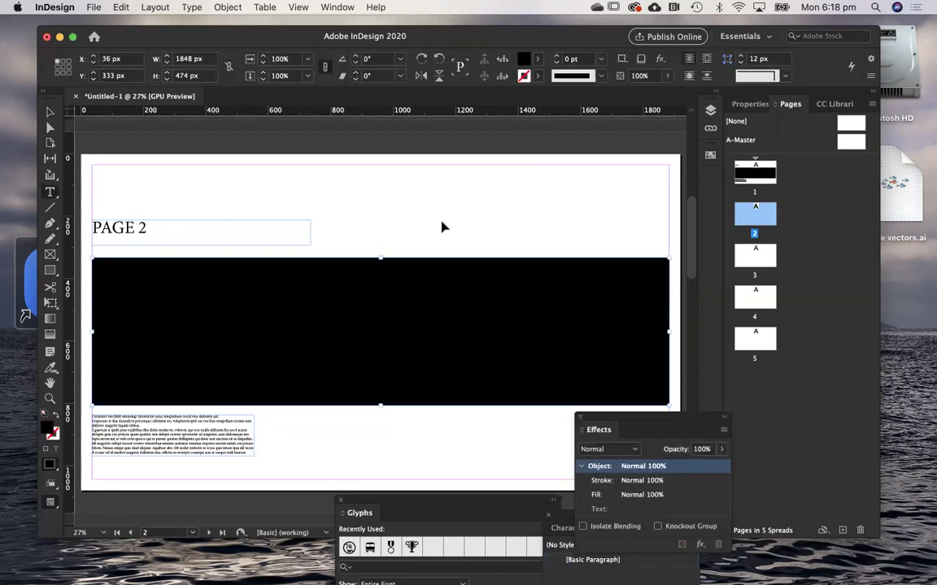
click(535, 59)
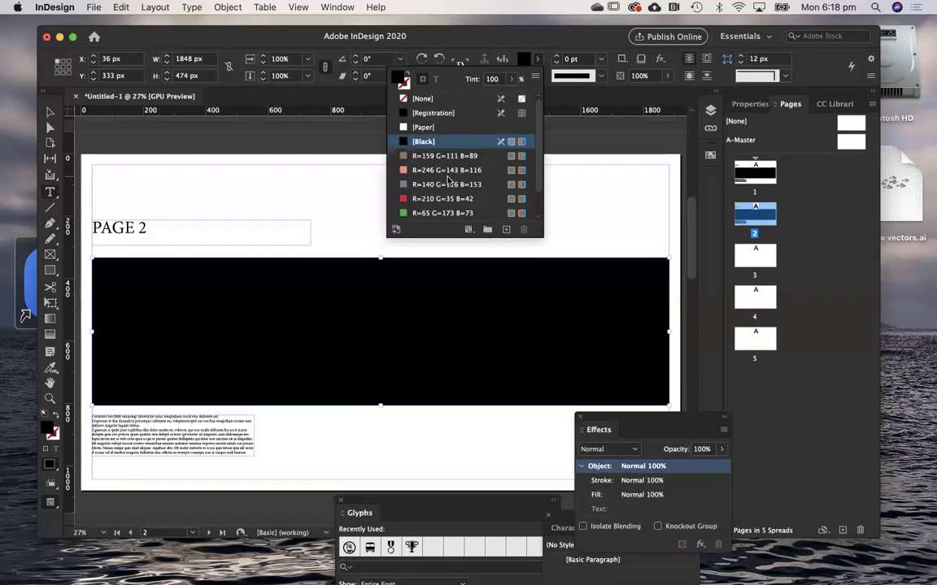
click(446, 183)
click(307, 214)
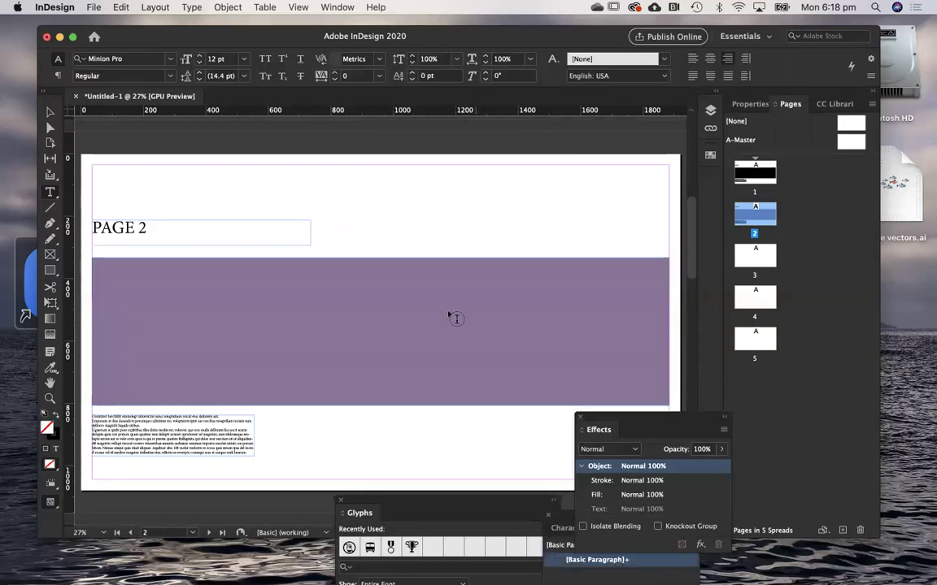
- Retitle page 3 'PAGE 3' and fill its banner with salmon R=246 G=143 B=116
double_click(750, 260)
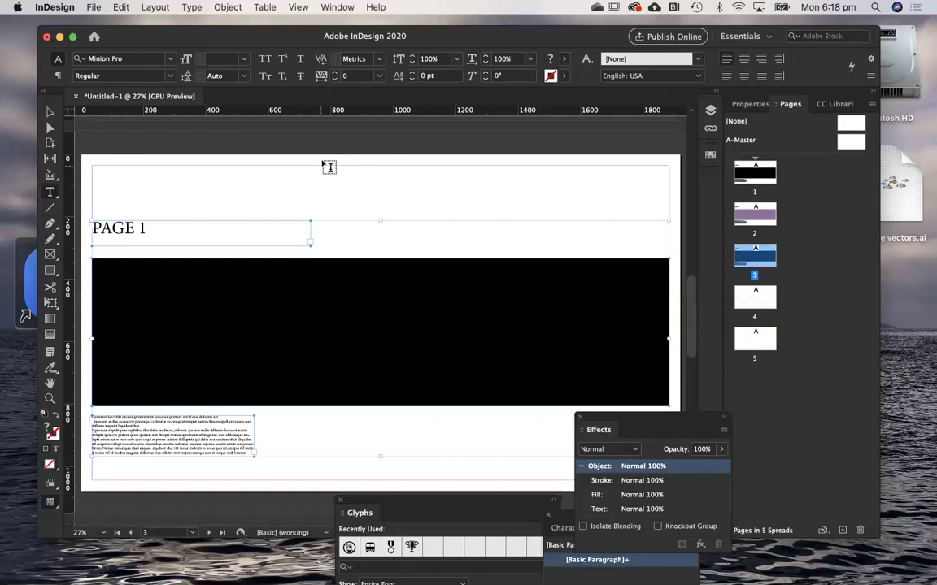
double_click(139, 229)
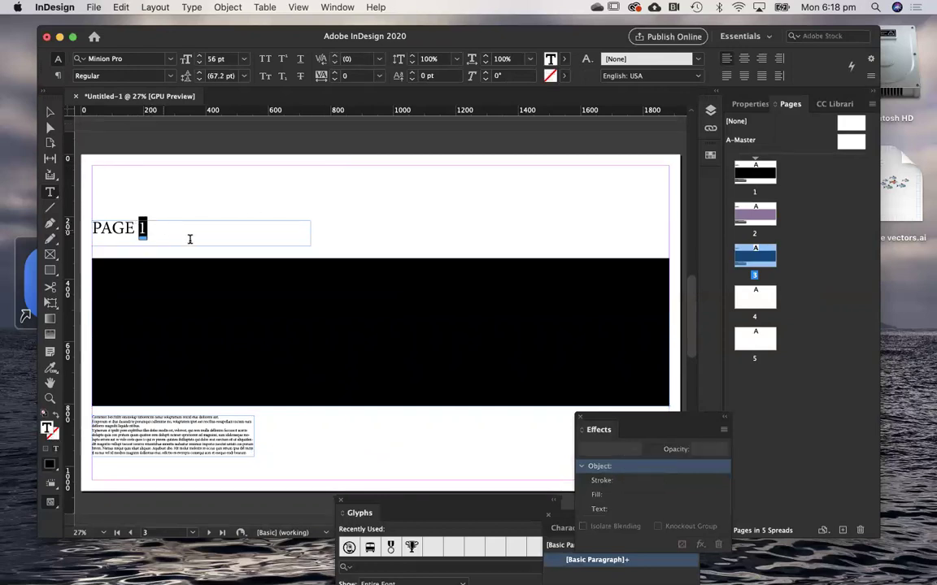
text(3)
click(257, 347)
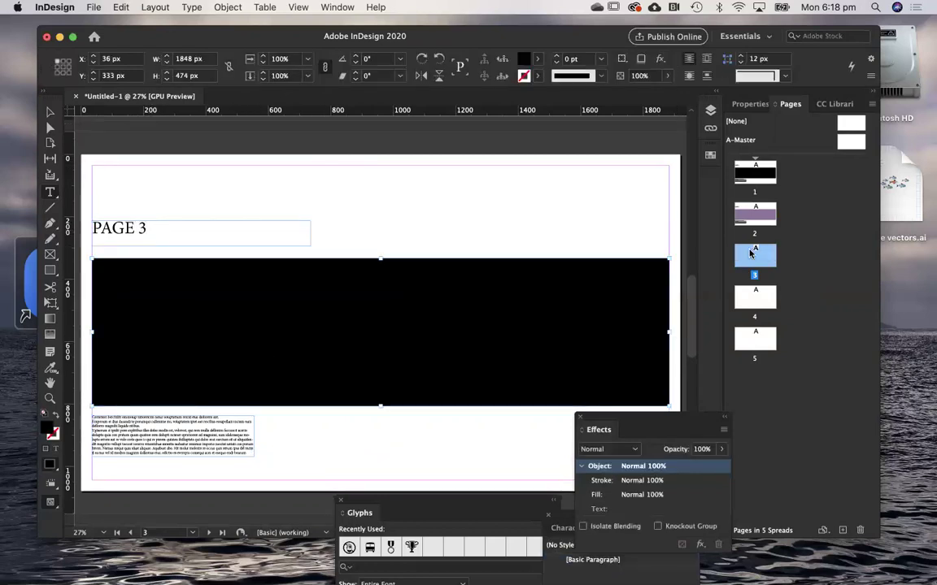
click(537, 59)
click(440, 175)
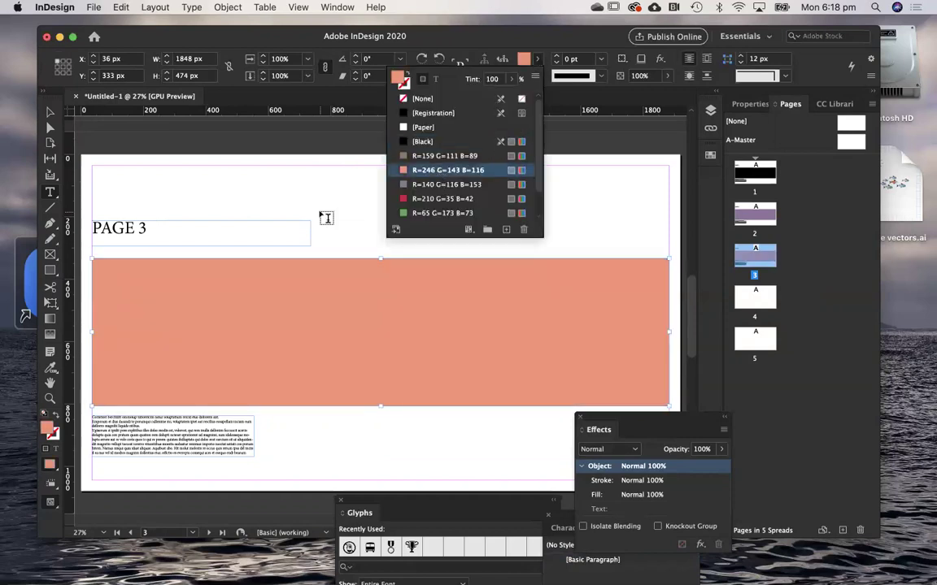
click(326, 218)
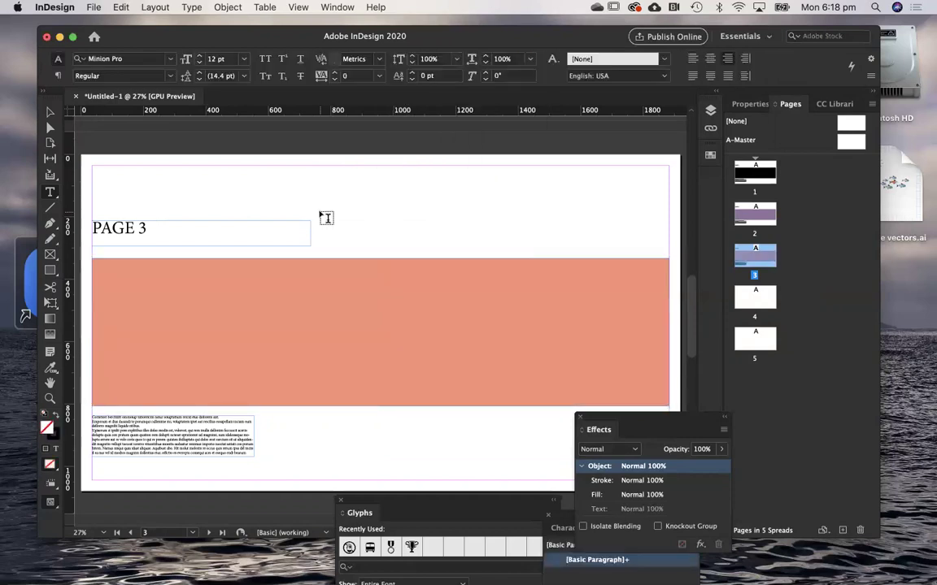
- Paste the layout onto page 4, fill its banner red R=210 G=35 B=42, retitle 'PAGE 4'
double_click(759, 299)
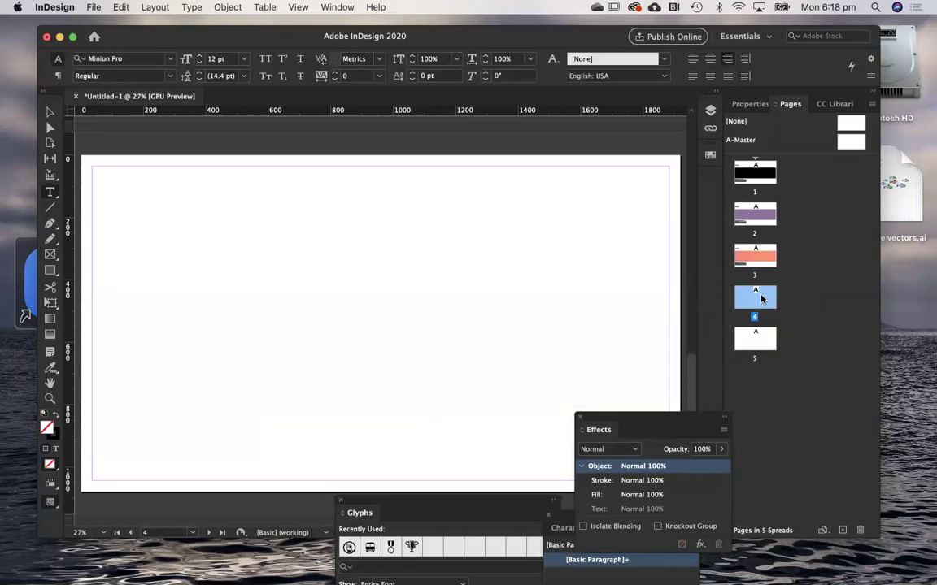
key(super+v)
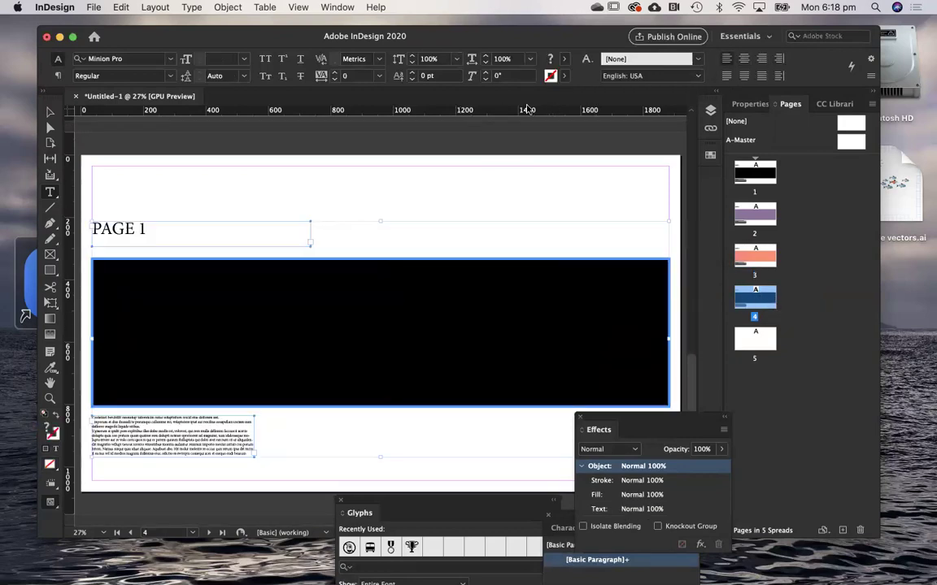
click(437, 245)
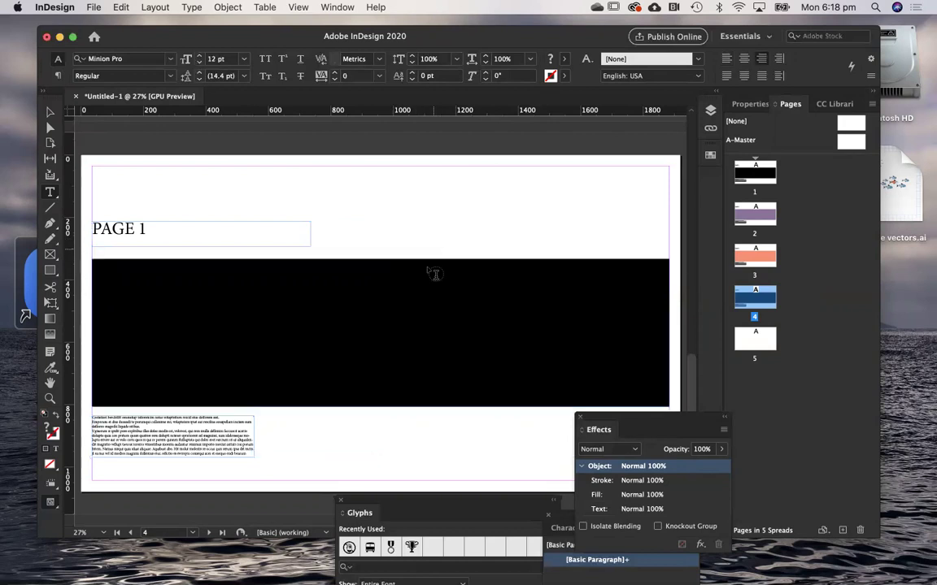
click(427, 293)
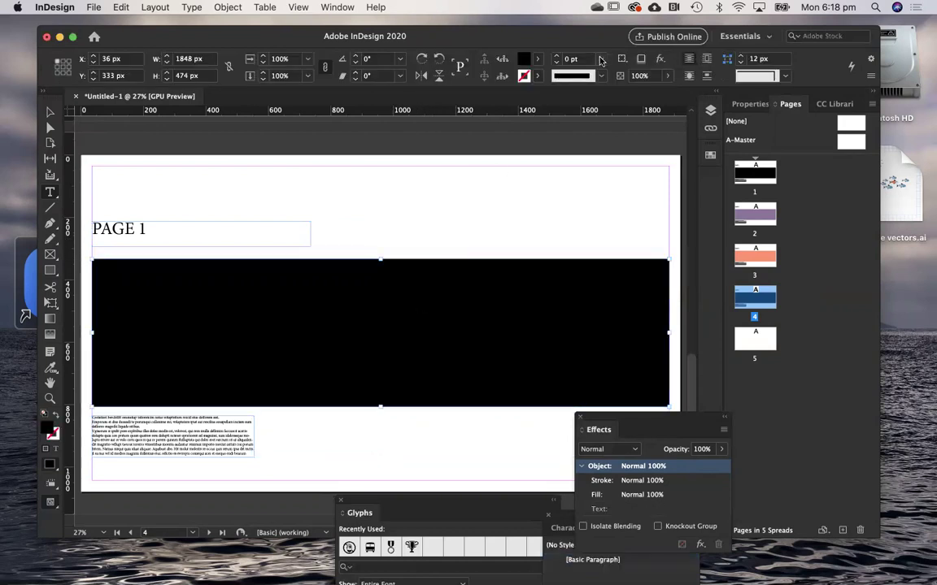
click(536, 58)
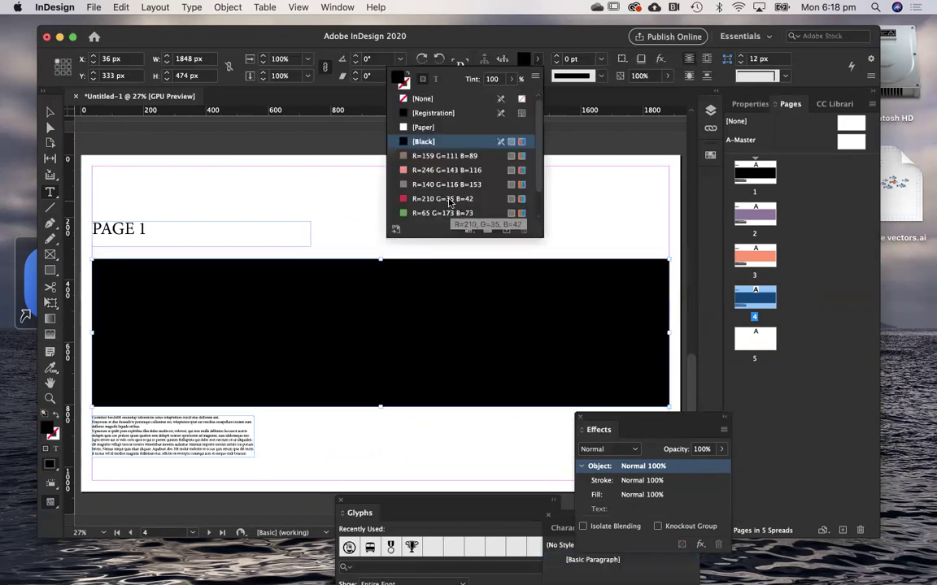
click(449, 201)
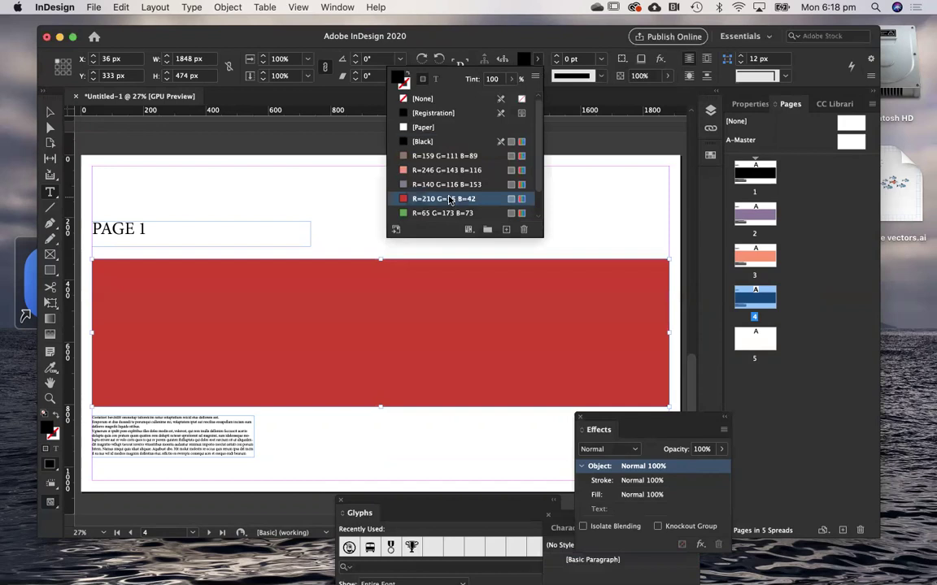
double_click(151, 227)
text(4)
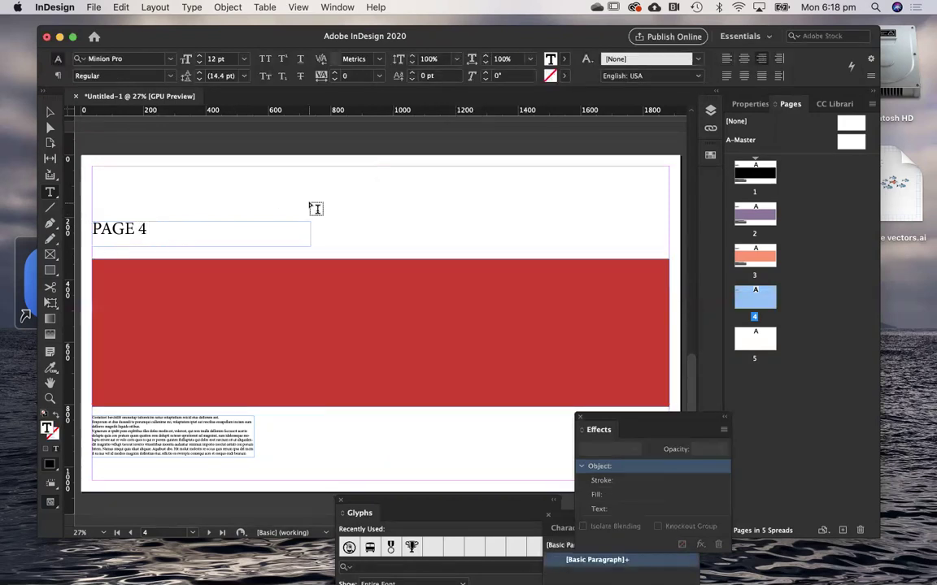
click(316, 209)
- Review pages 1 through 4 in turn
double_click(756, 180)
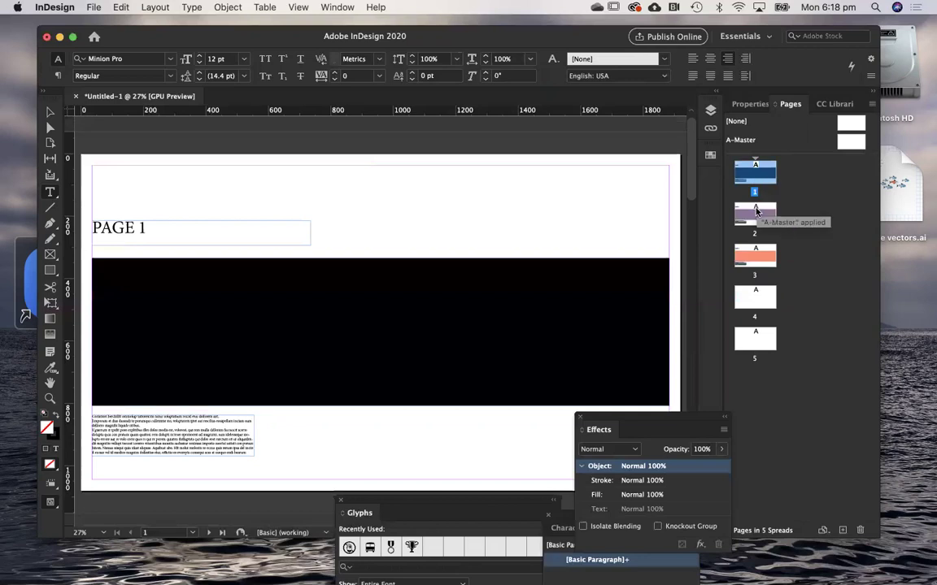
double_click(756, 213)
double_click(752, 272)
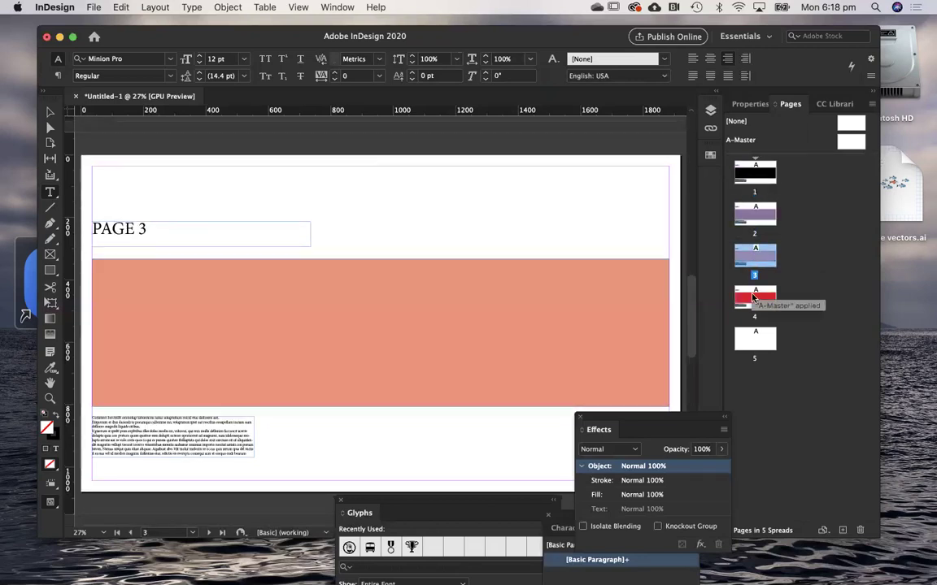
double_click(752, 300)
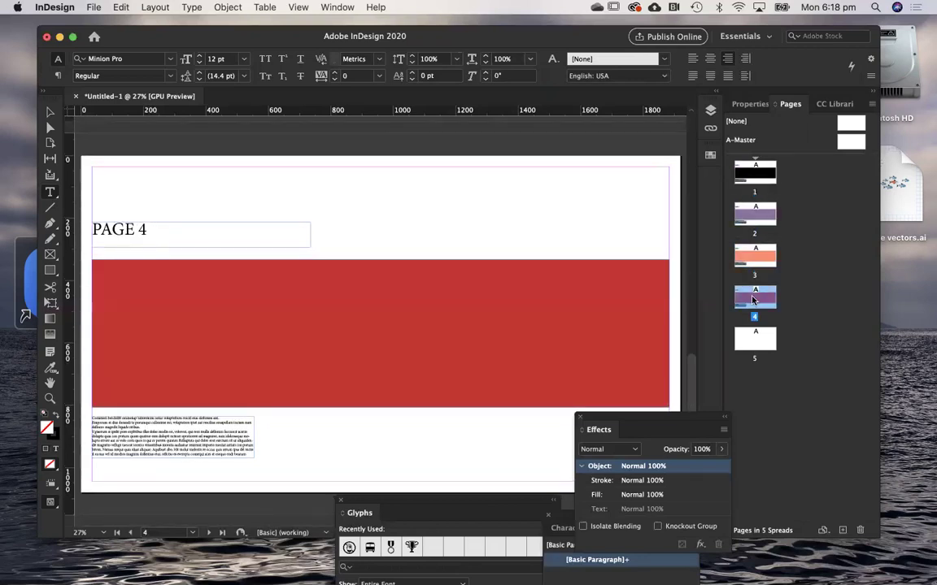
- Move the blank last page to the start of the document
click(754, 340)
drag(754, 340, 750, 171)
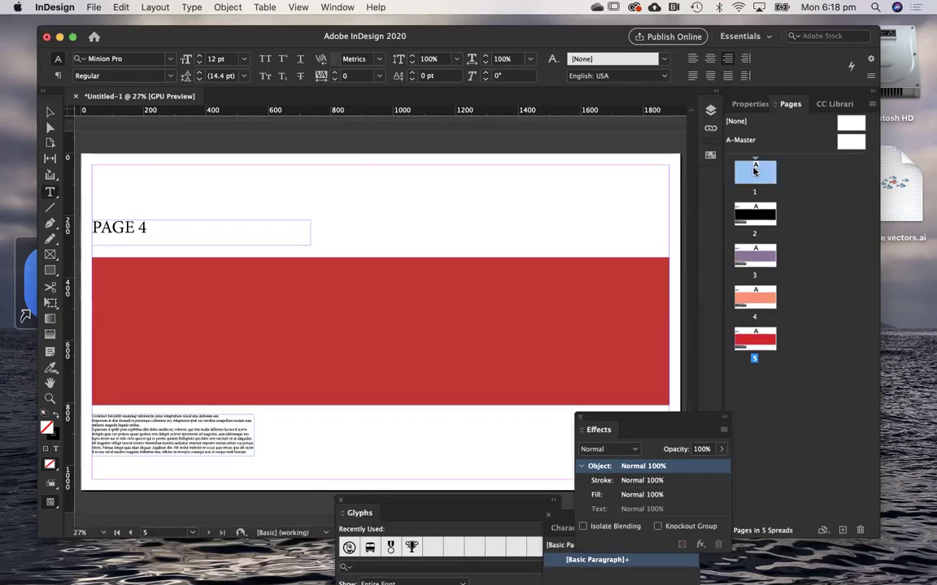
double_click(755, 170)
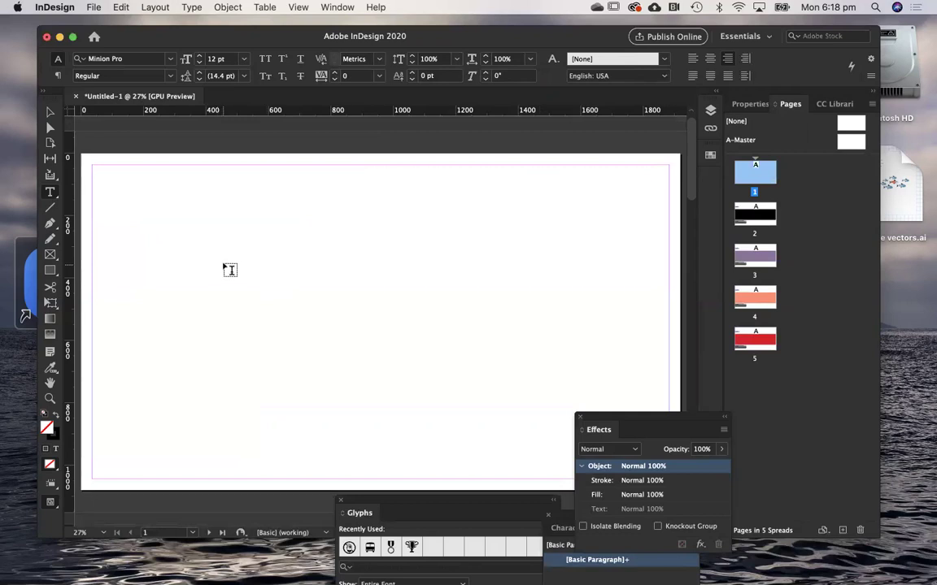
- Add a centred 84 pt 'WELCOME TO' heading in a text frame on page 1
drag(229, 261, 543, 366)
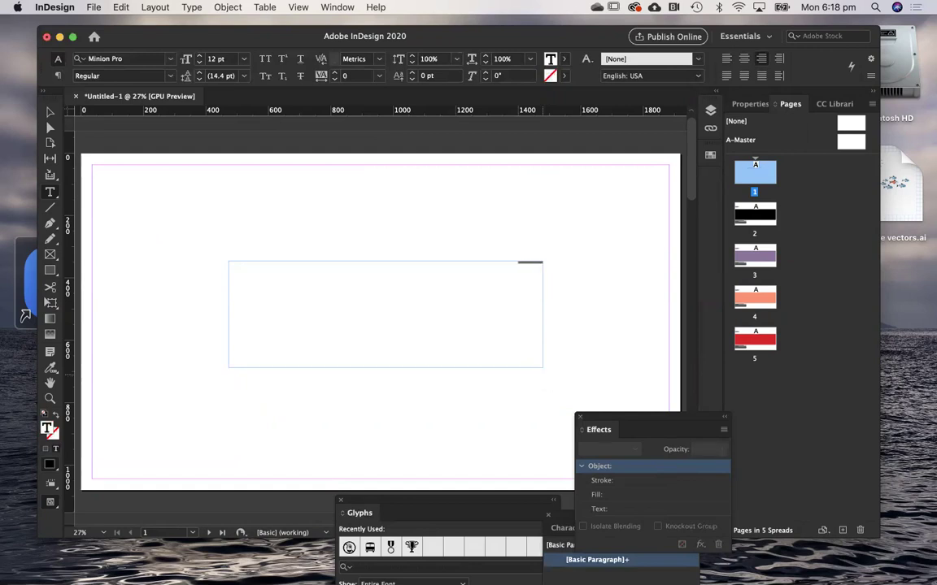
text(WELCOME TO)
key(super+shift+period)
key(super+shift+period)
key(super+shift+period)
key(super+shift+period)
key(super+shift+period)
key(super+shift+period)
key(super+shift+period)
key(super+shift+period)
key(super+shift+period)
key(super+shift+period)
key(super+shift+period)
key(super+shift+period)
key(super+shift+period)
key(super+shift+period)
key(super+shift+period)
key(super+shift+period)
key(super+shift+period)
key(super+shift+period)
key(super+shift+period)
key(super+shift+period)
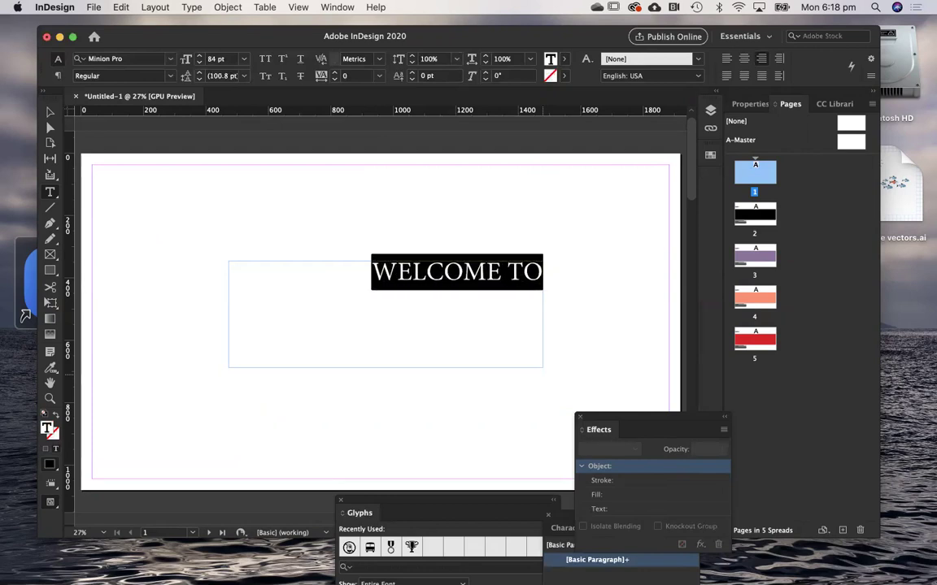
key(super+shift+c)
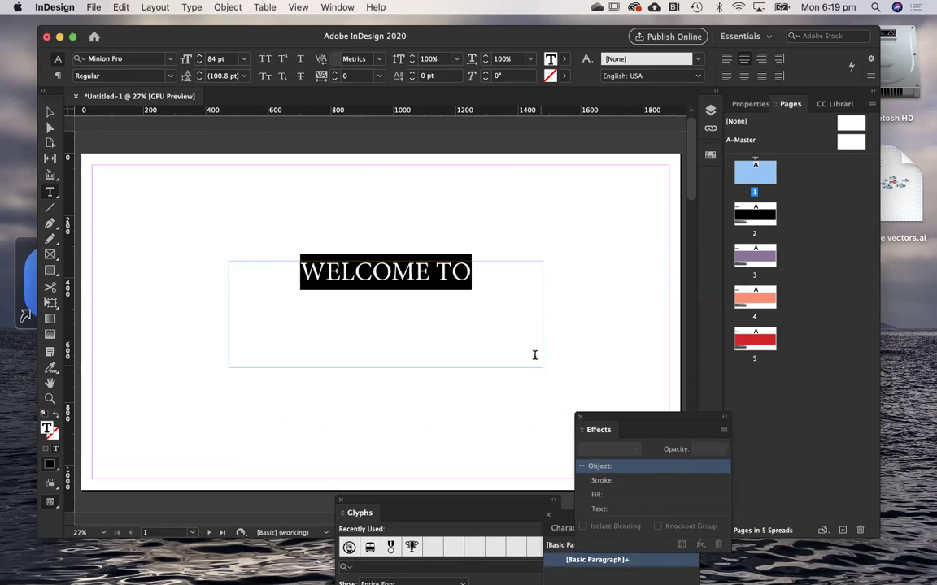
key(Escape)
drag(453, 280, 439, 303)
super+click(421, 250)
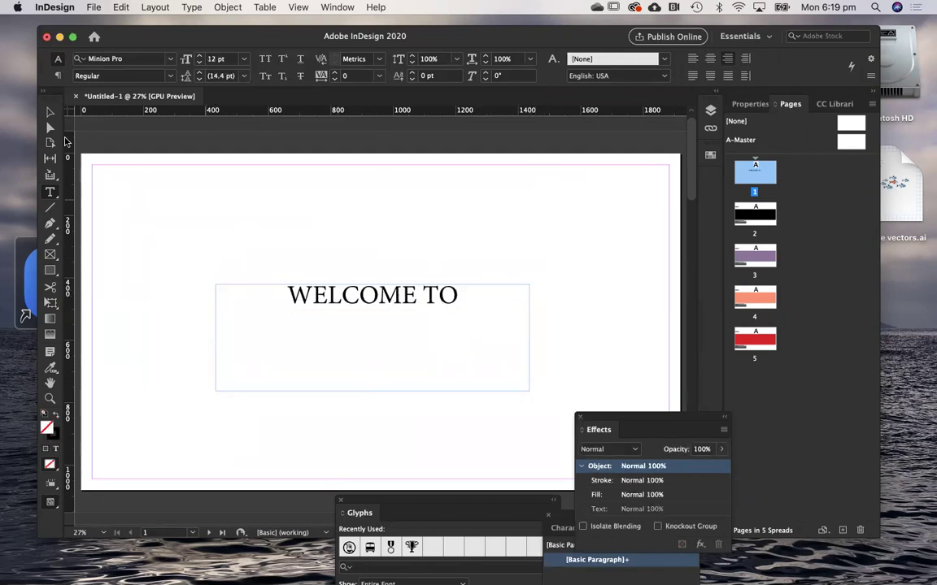
click(48, 110)
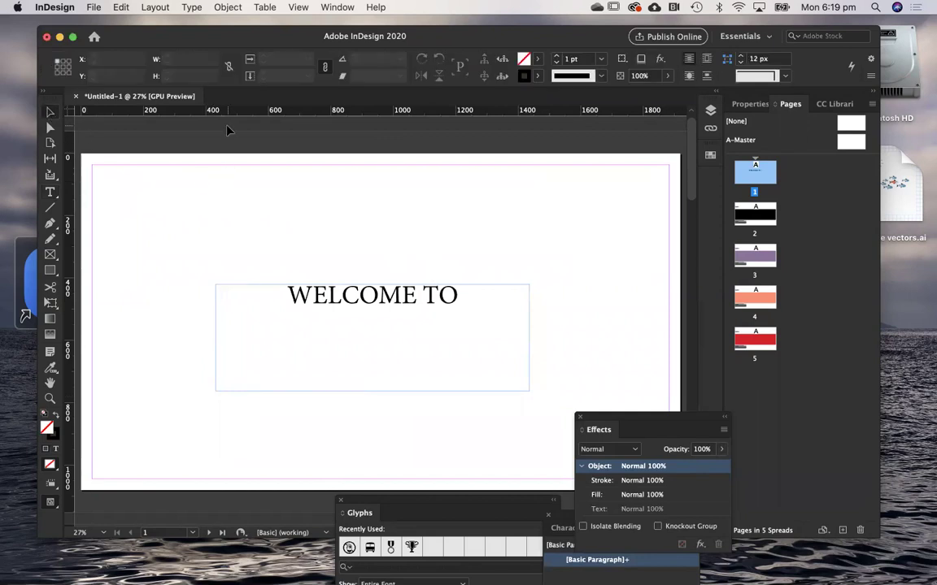
- Review pages 2 through 5, then close the Effects panel
double_click(761, 217)
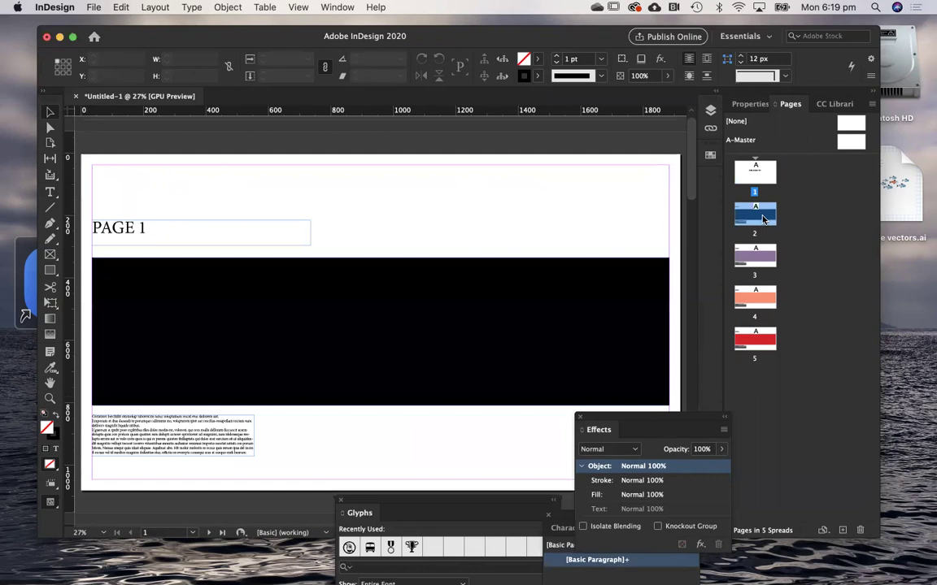
double_click(753, 261)
double_click(758, 294)
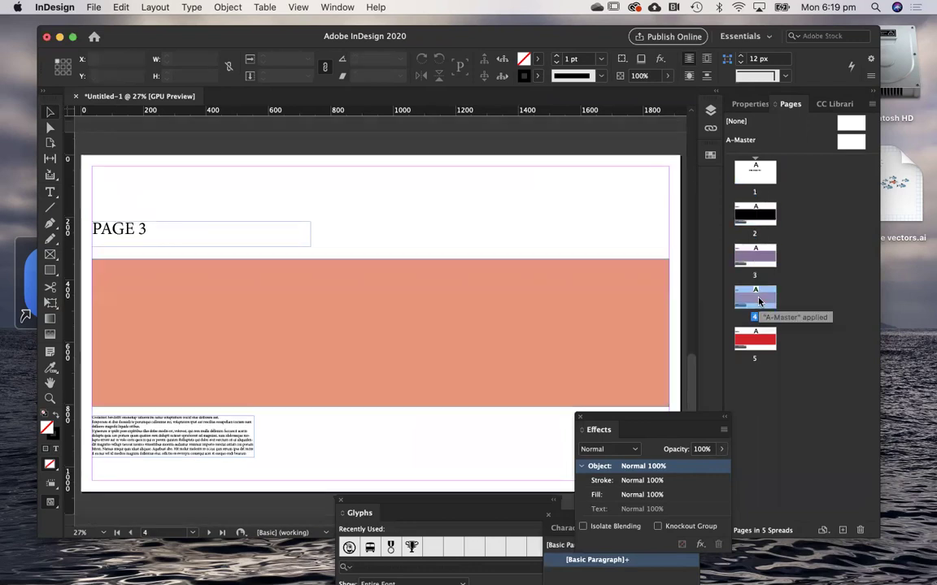
double_click(744, 343)
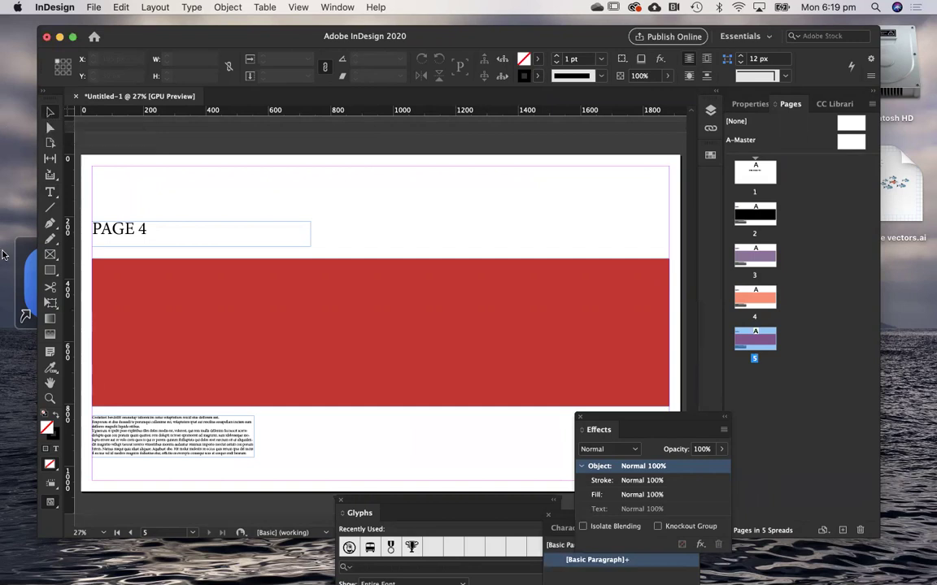
click(572, 412)
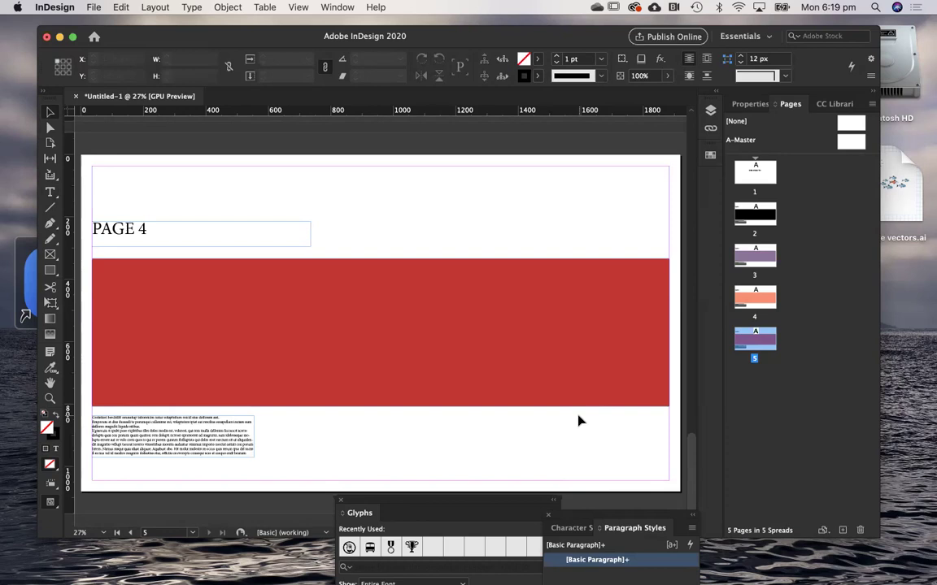
- Make a left-aligned 38 pt HOME text frame near the top of page 5
click(50, 190)
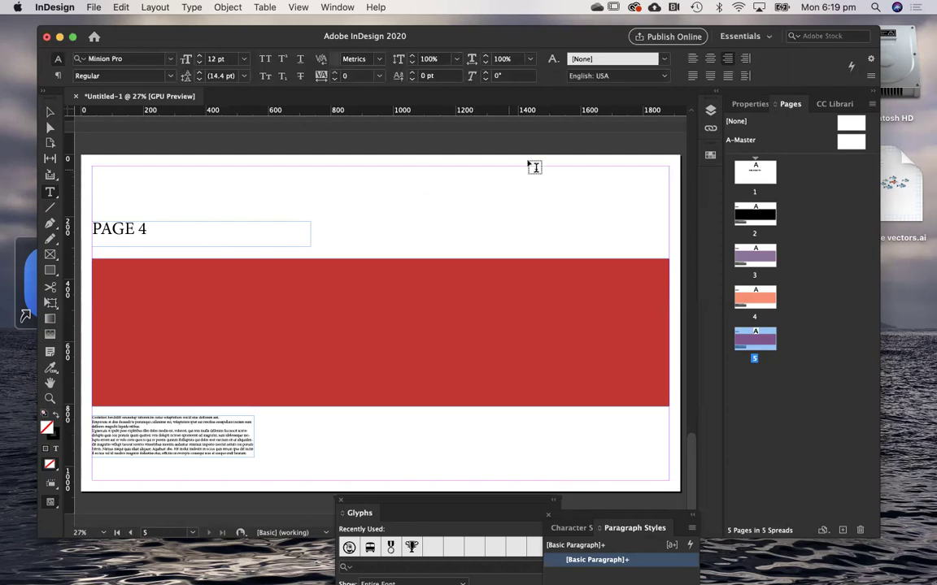
key(v)
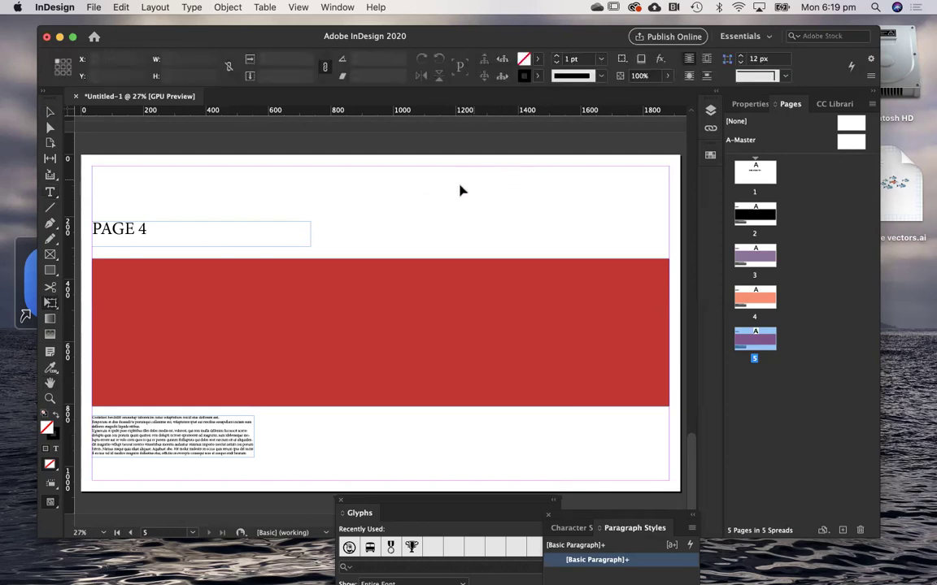
key(t)
drag(431, 180, 518, 205)
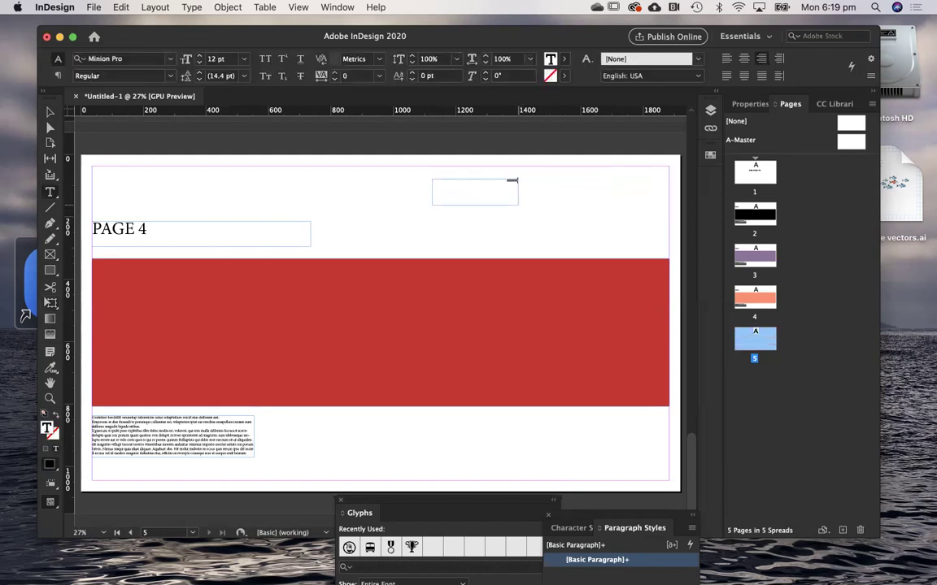
key(super+a)
key(super+shift+period)
key(super+shift+period)
key(super+shift+period)
key(super+shift+period)
key(super+shift+period)
key(super+shift+period)
key(super+shift+period)
key(super+shift+period)
key(super+shift+period)
key(super+shift+period)
key(super+shift+period)
key(super+shift+period)
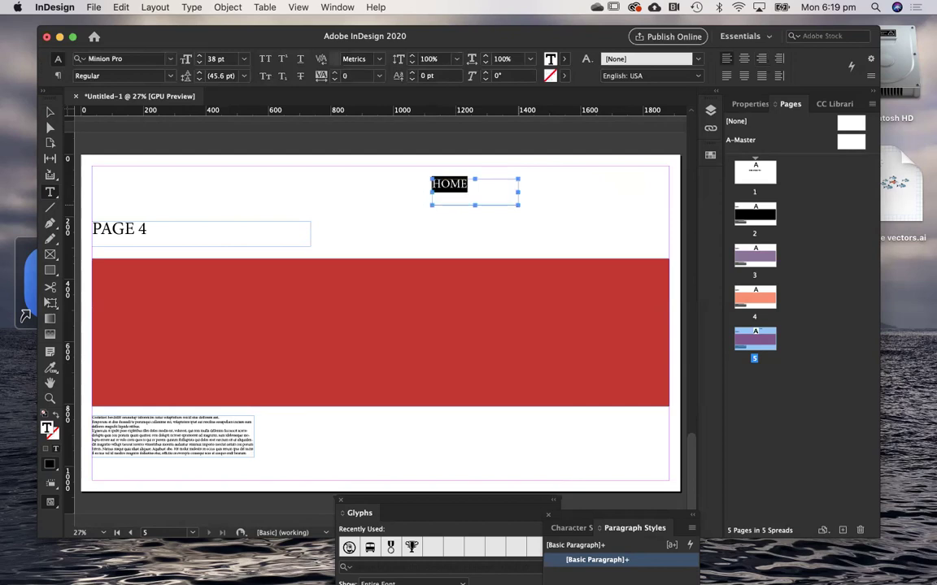
click(441, 191)
key(super+shift+l)
- Fit the HOME frame to its text and duplicate it along the row
key(Escape)
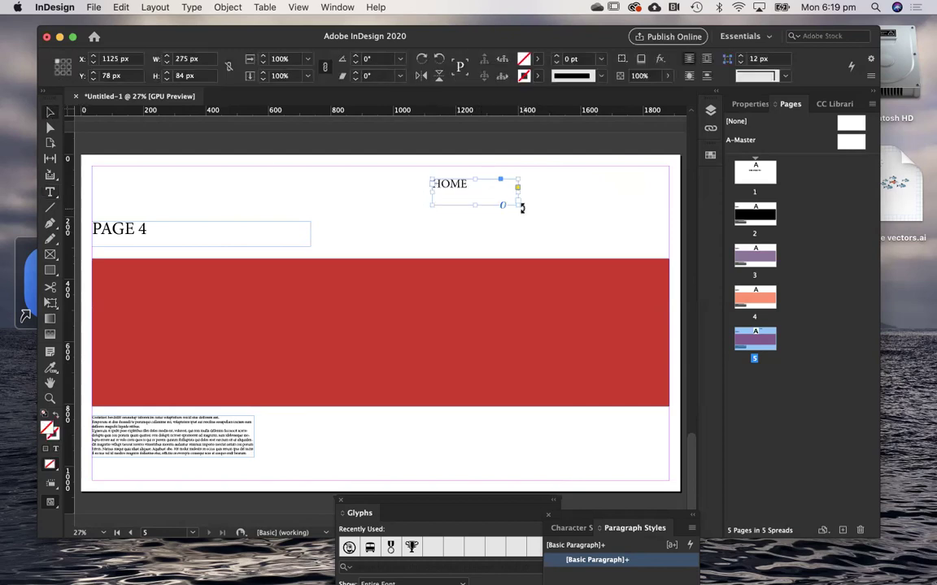
drag(518, 204, 628, 191)
key(super+alt+c)
click(495, 211)
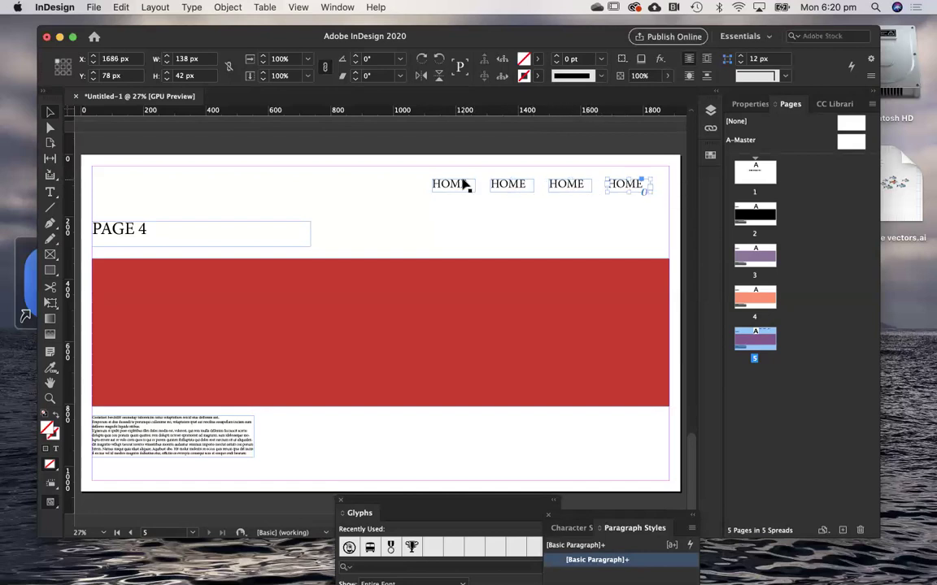
drag(465, 184, 410, 189)
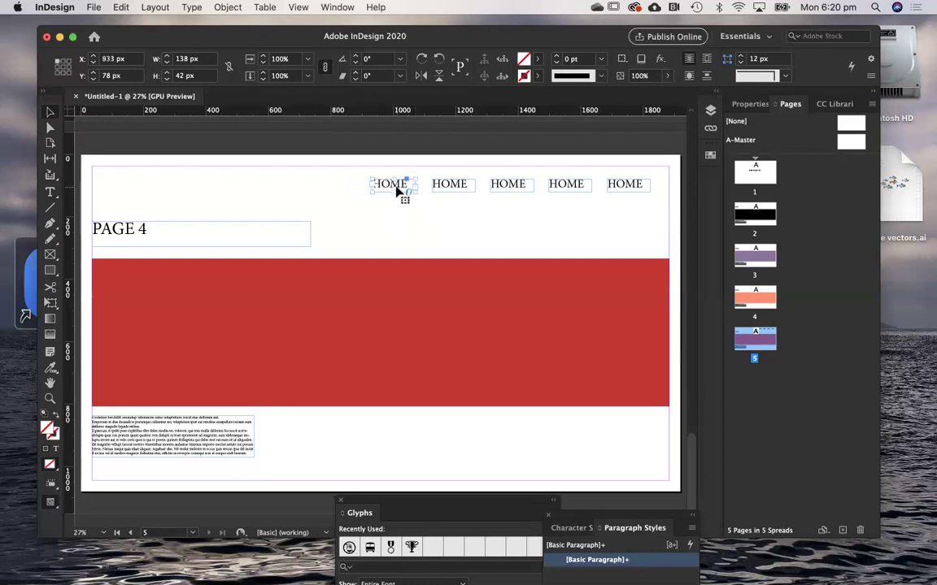
- Relabel the second through fifth buttons from HOME to 'PAGE 1'
double_click(450, 184)
text(P)
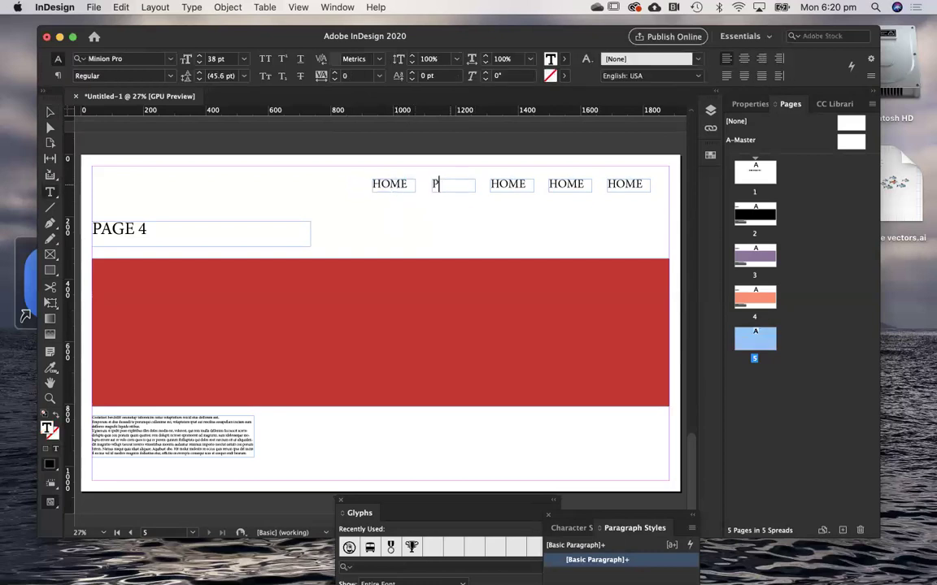
text(AGE 1)
double_click(452, 183)
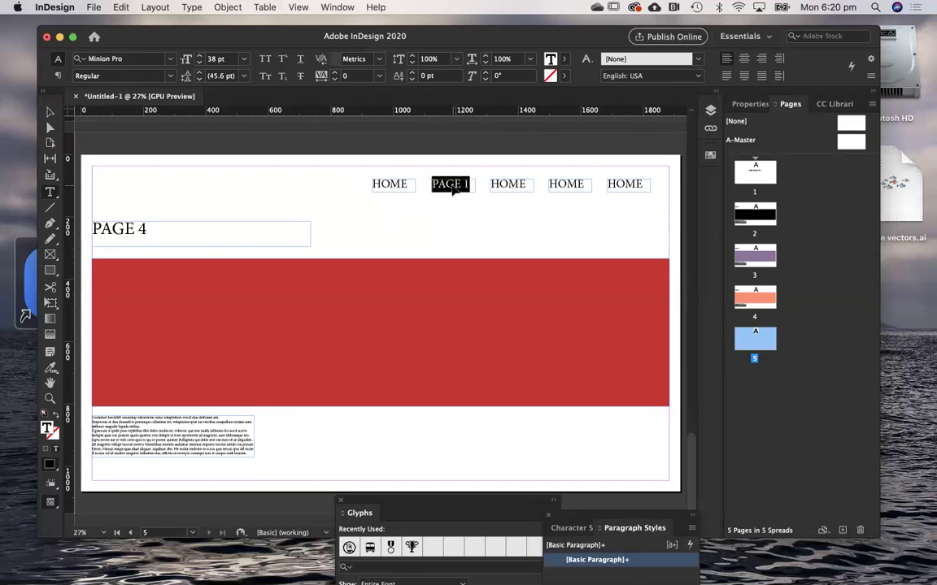
double_click(508, 184)
key(super+v)
text(1)
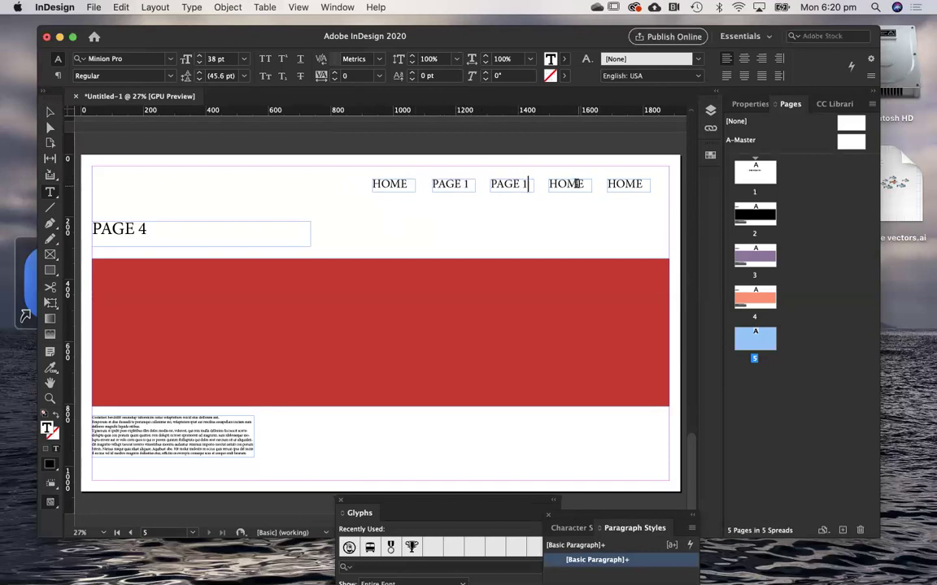
double_click(566, 184)
key(super+v)
text(1)
double_click(625, 184)
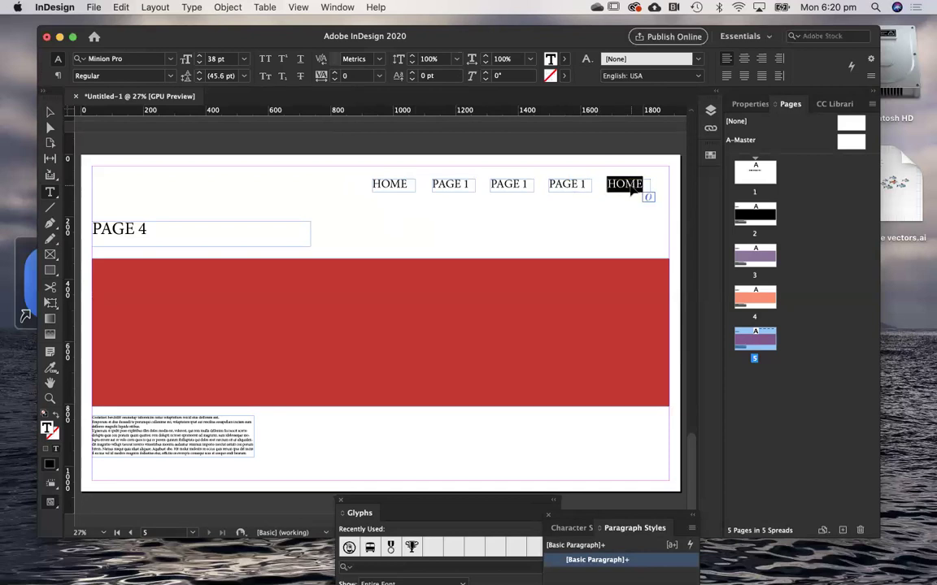
key(super+v)
text(1)
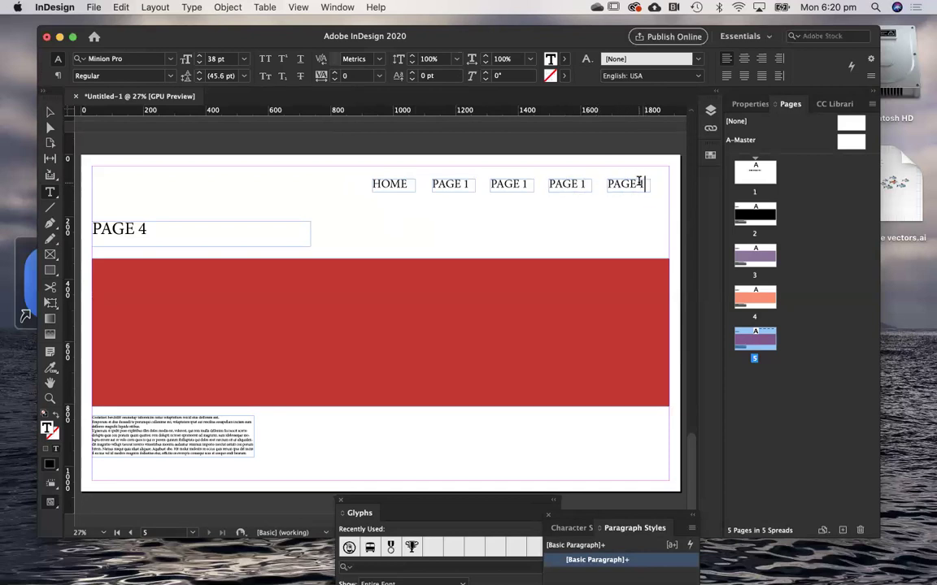
- Renumber the third, fourth and fifth buttons to PAGE 2, PAGE 3 and PAGE 4
double_click(525, 184)
text(2)
double_click(584, 184)
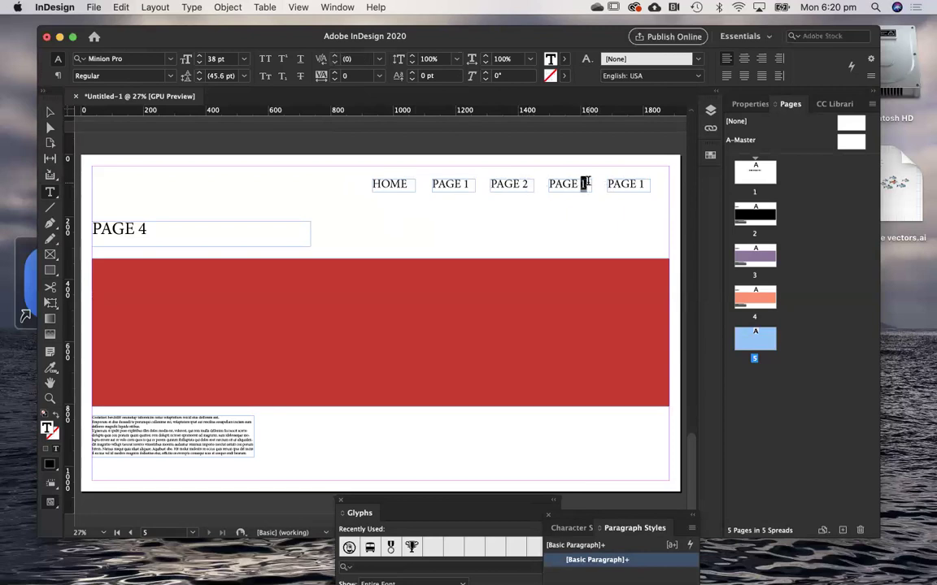
text(3)
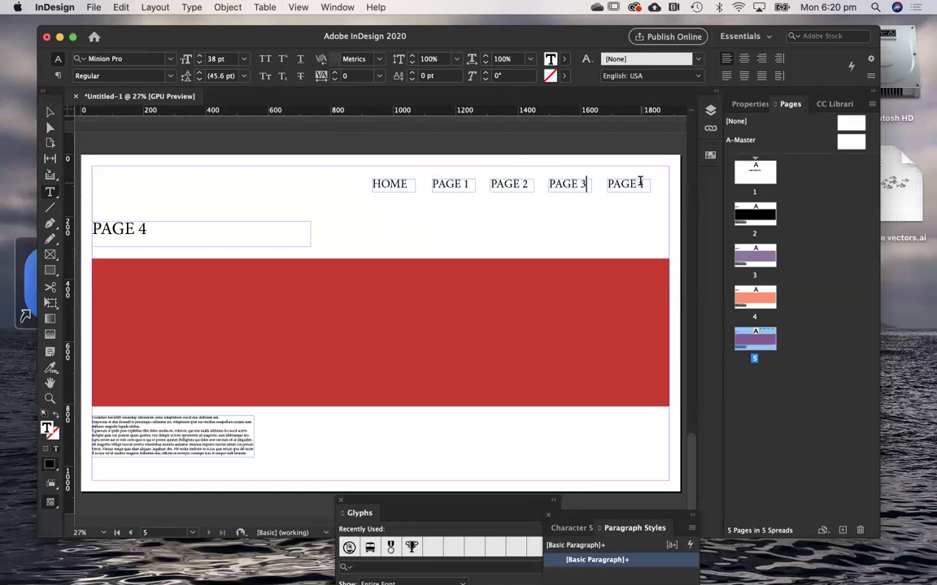
double_click(639, 183)
text(4)
click(609, 240)
- Review pages 2 through 4, then return to page 5
scroll(614, 240, down, 1)
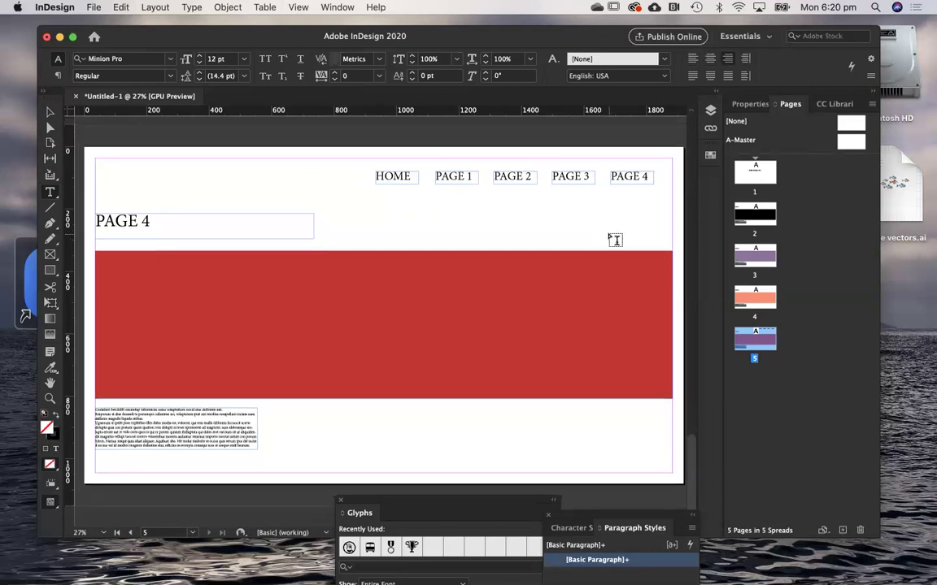
scroll(614, 240, up, 1)
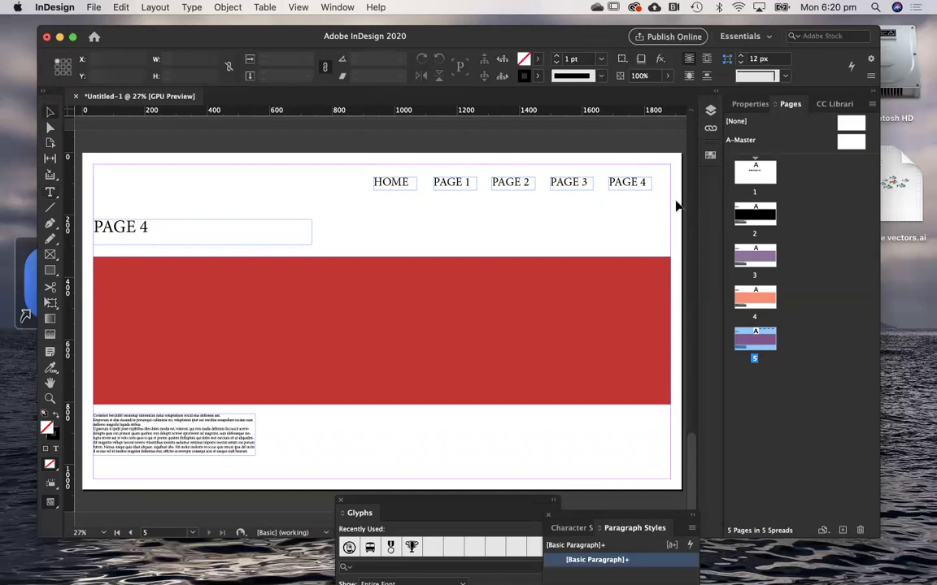
double_click(755, 211)
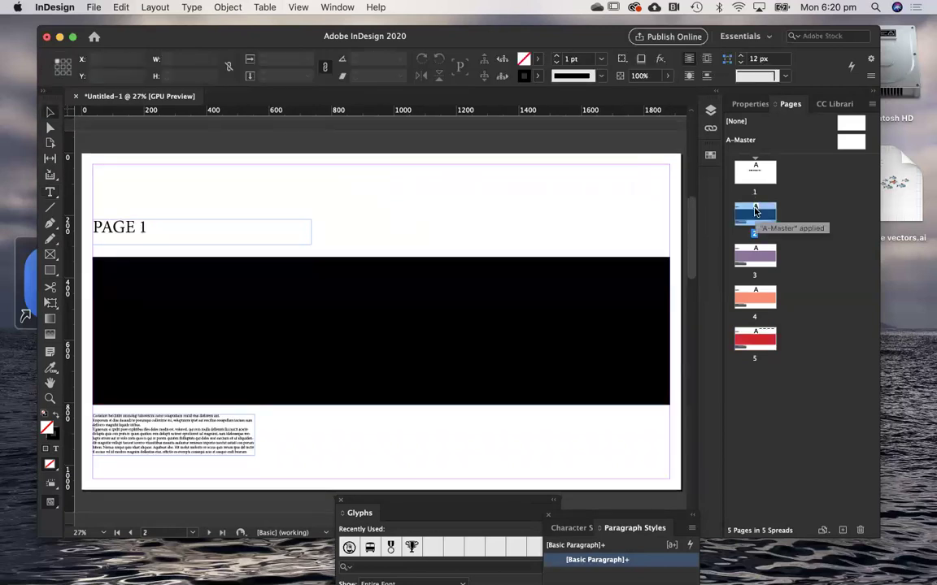
double_click(755, 255)
click(754, 298)
double_click(753, 298)
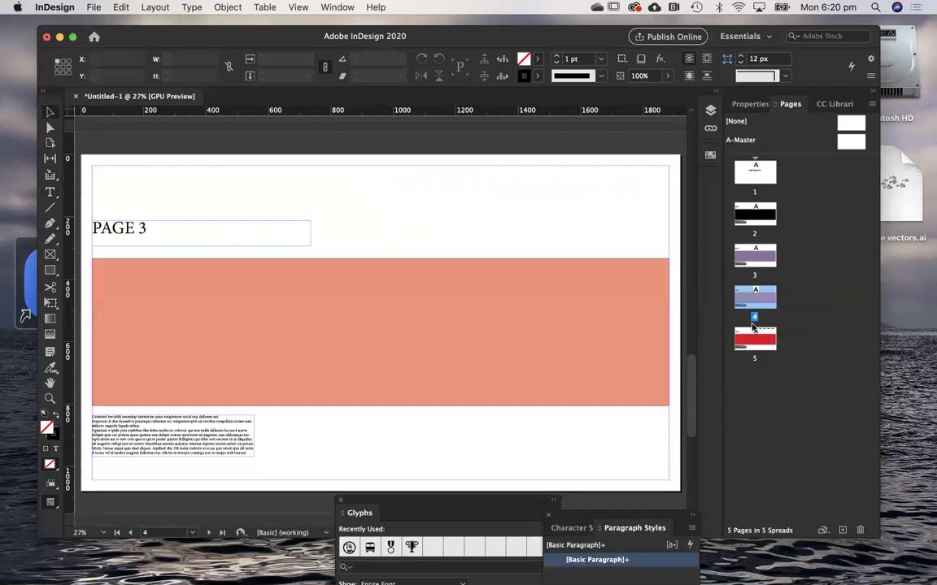
double_click(754, 335)
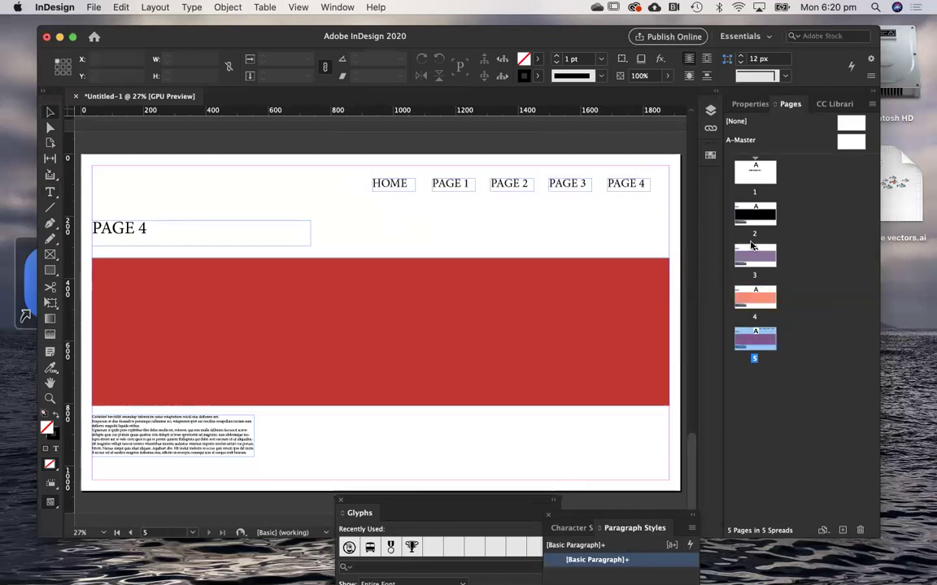
- Recheck pages 1–3, then select all five nav buttons together on page 5
double_click(754, 173)
double_click(755, 213)
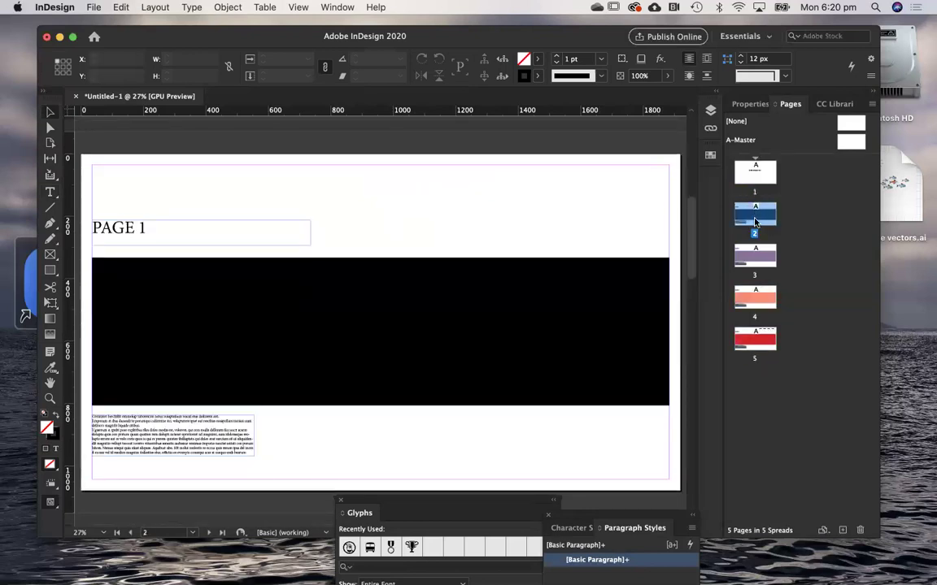
double_click(754, 256)
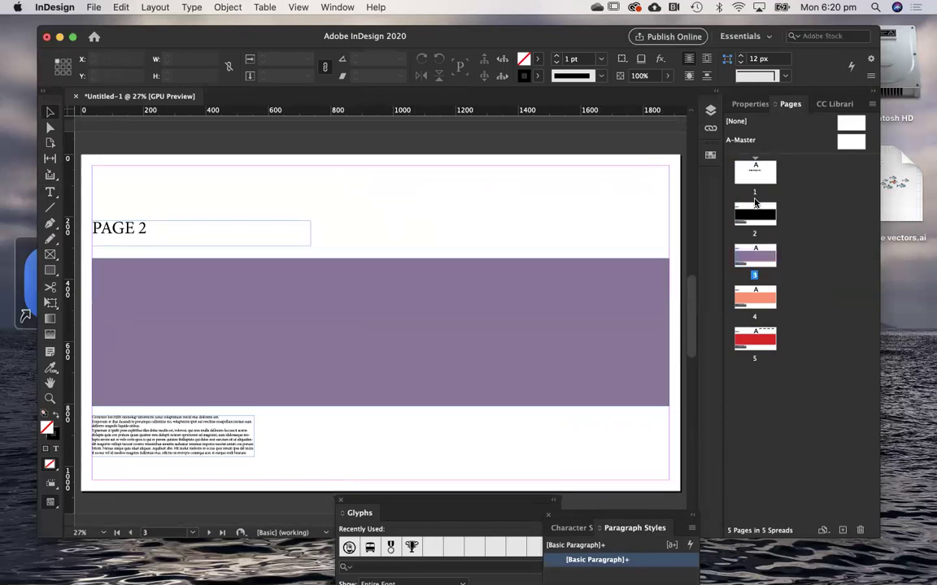
click(754, 314)
double_click(749, 329)
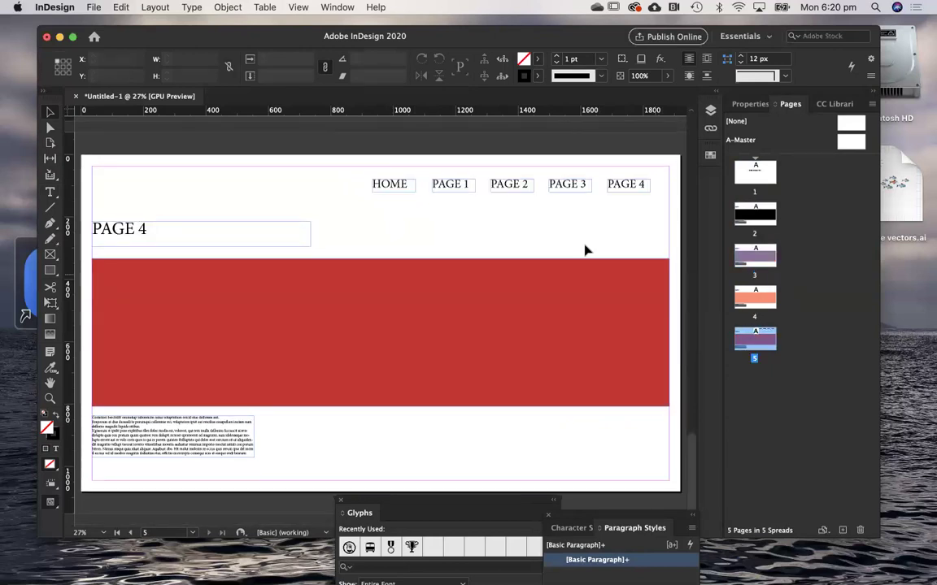
drag(363, 168, 675, 210)
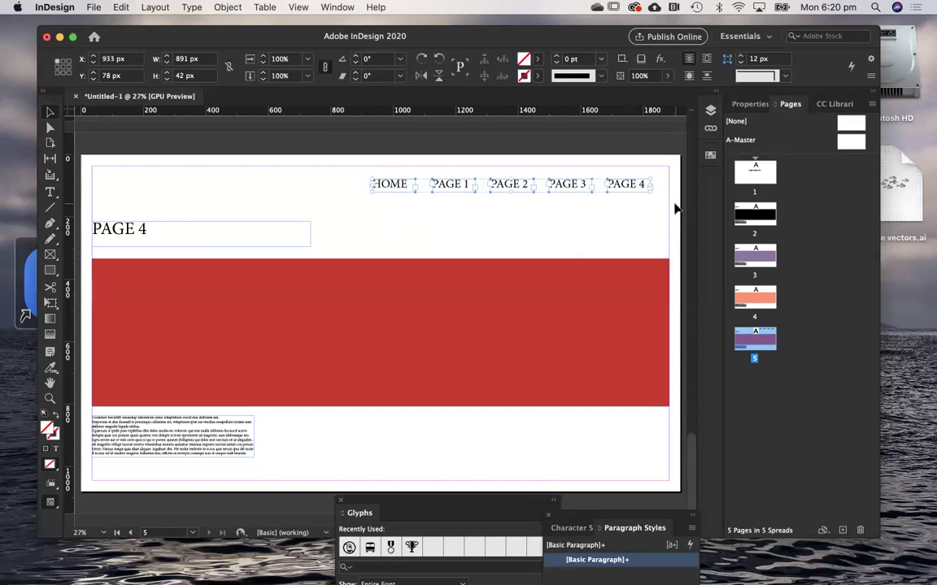
- Cut the HOME–PAGE 4 nav buttons from page 5 and Paste in Place on A-Master
key(Delete)
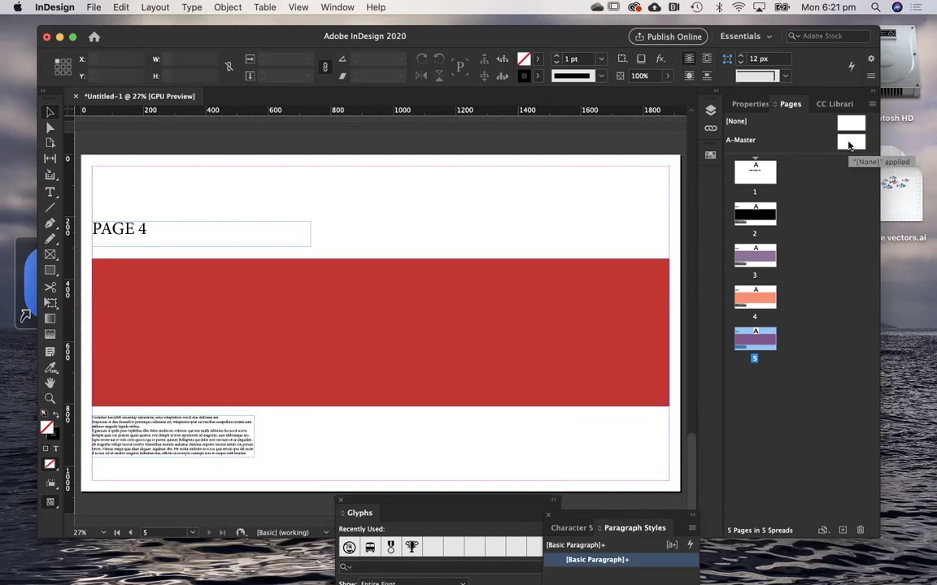
double_click(848, 144)
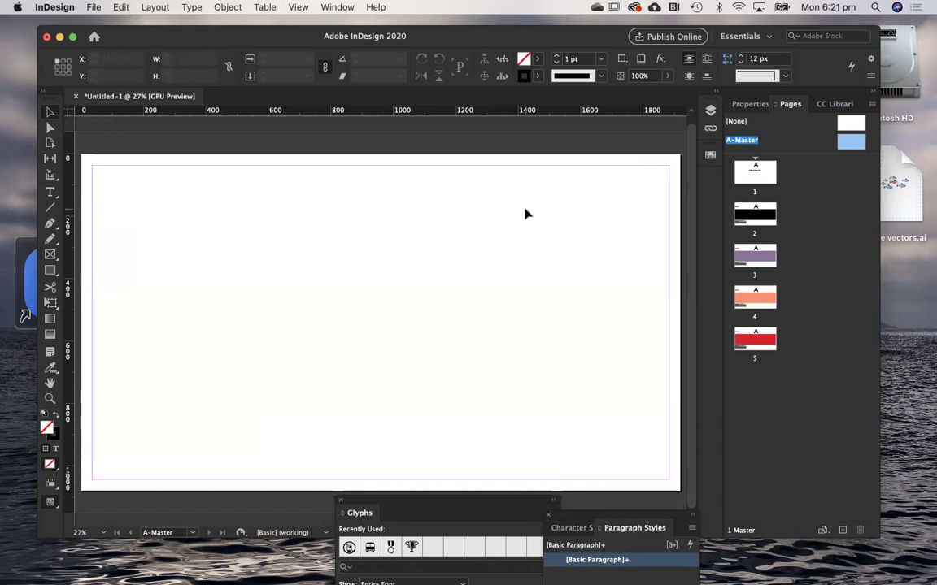
click(121, 7)
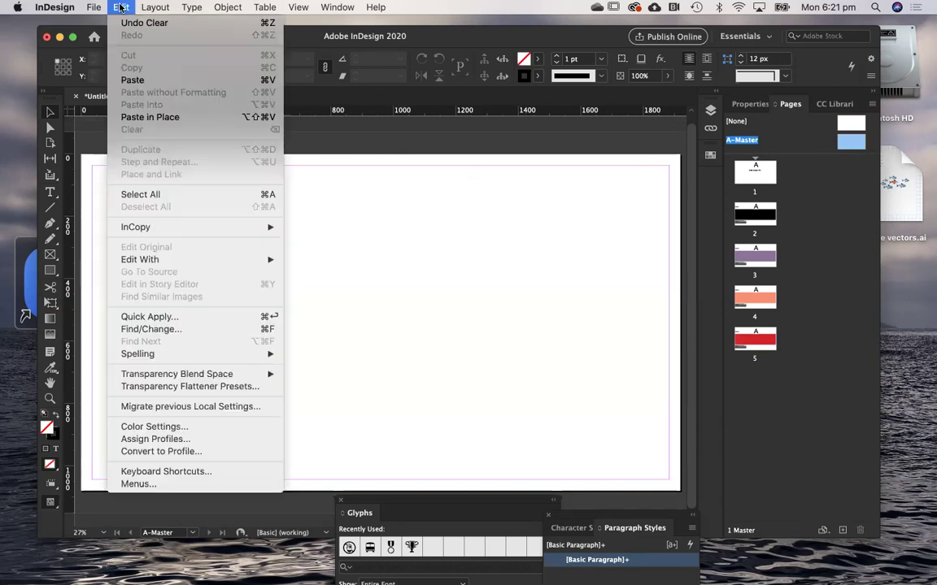
click(188, 120)
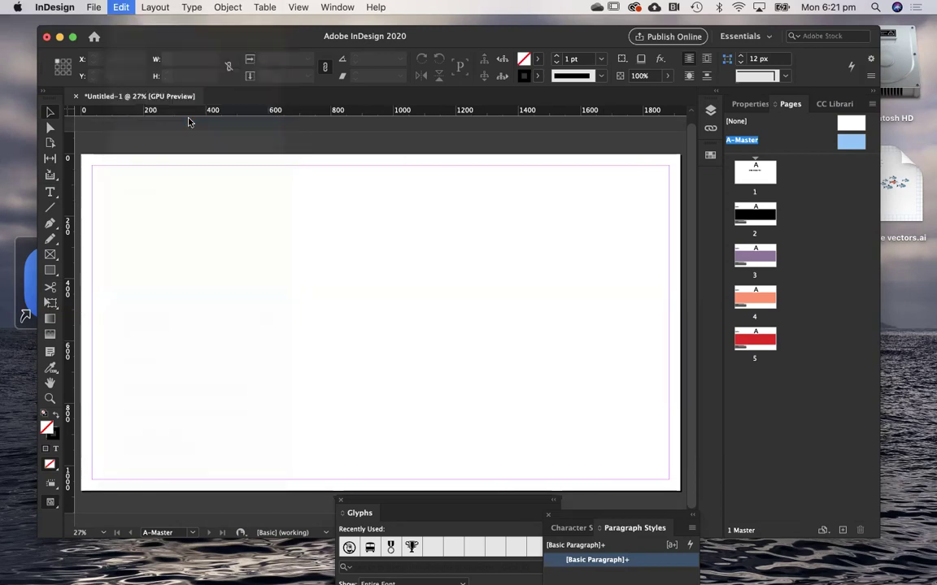
- Check that pages 1–5 all show the master nav row, then select A-Master
click(570, 256)
double_click(754, 215)
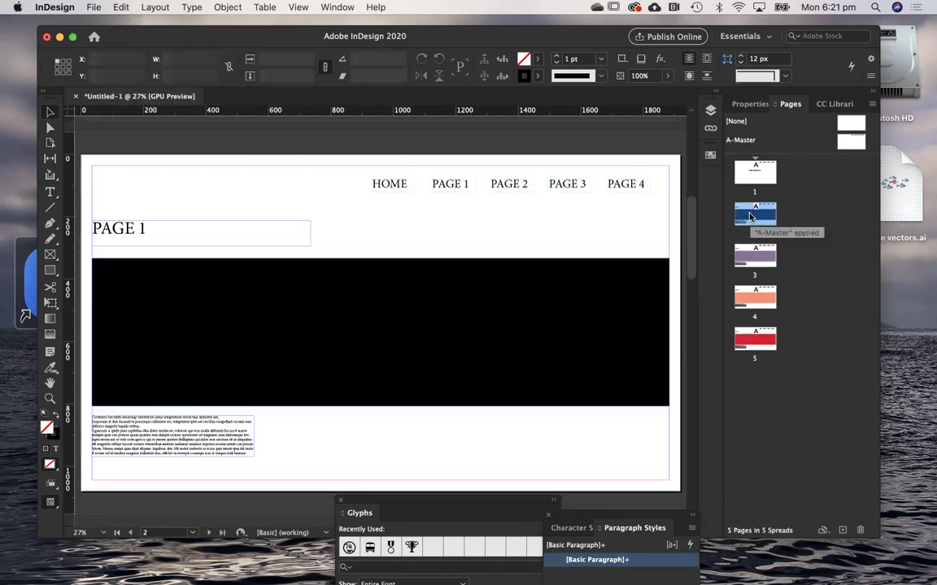
double_click(752, 266)
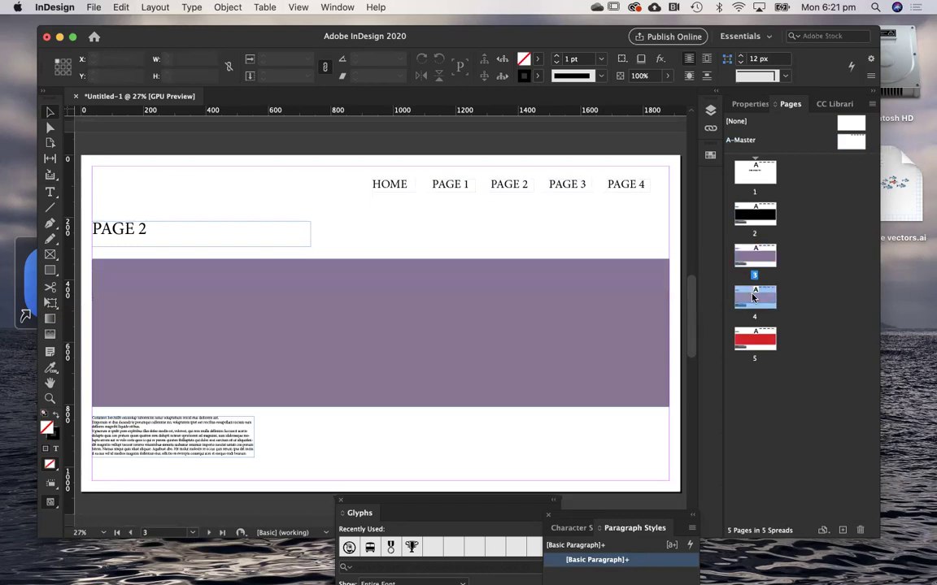
double_click(753, 316)
double_click(754, 337)
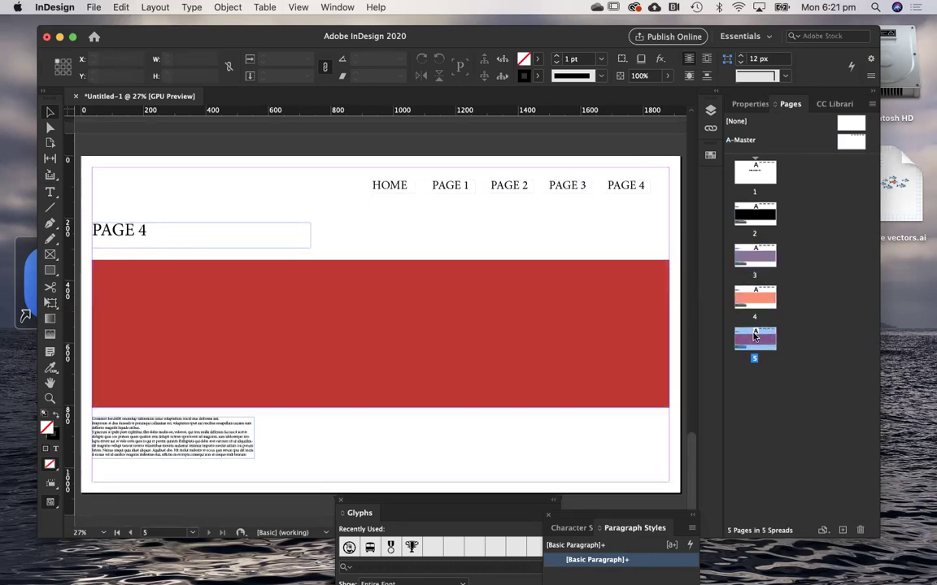
double_click(753, 175)
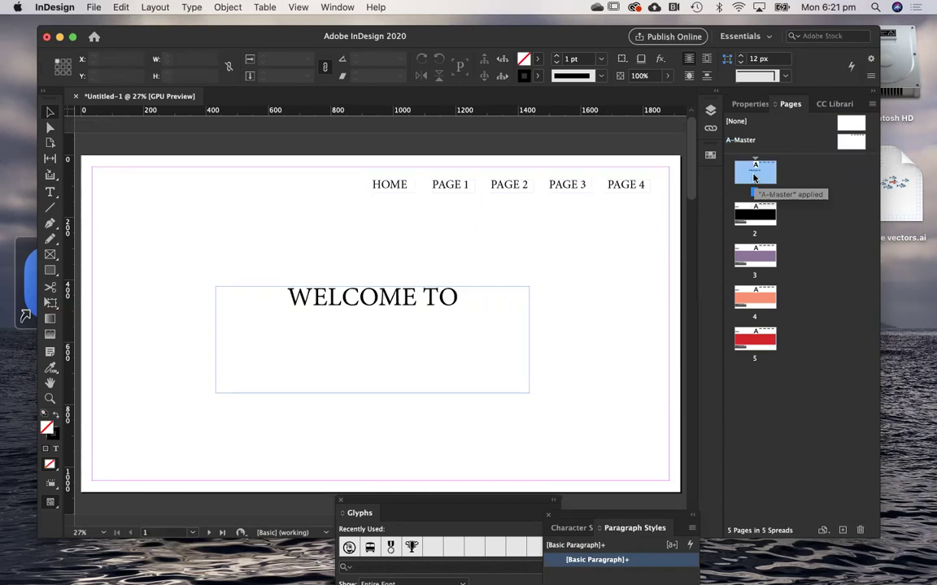
click(851, 144)
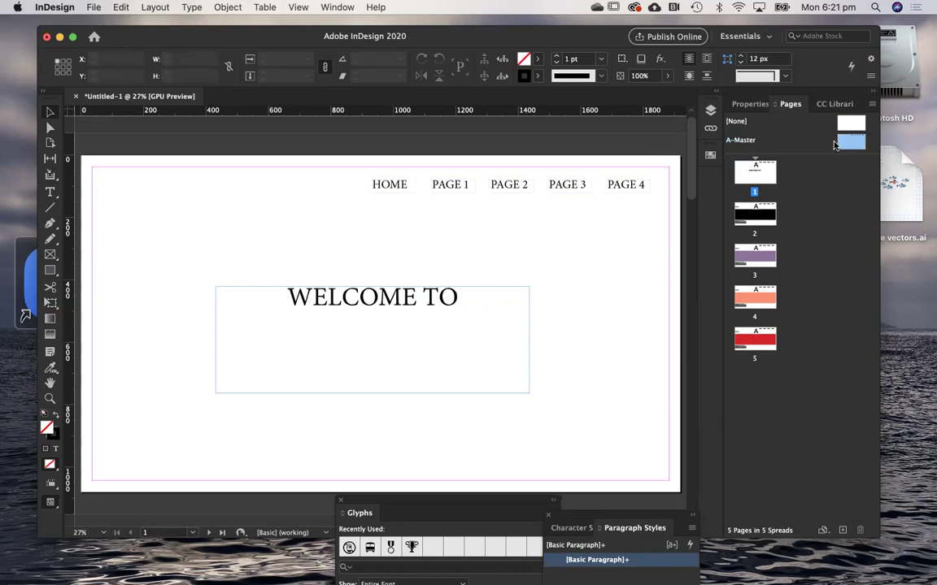
- Open A-Master and marquee-select the five nav text frames, HOME through PAGE 4
double_click(859, 147)
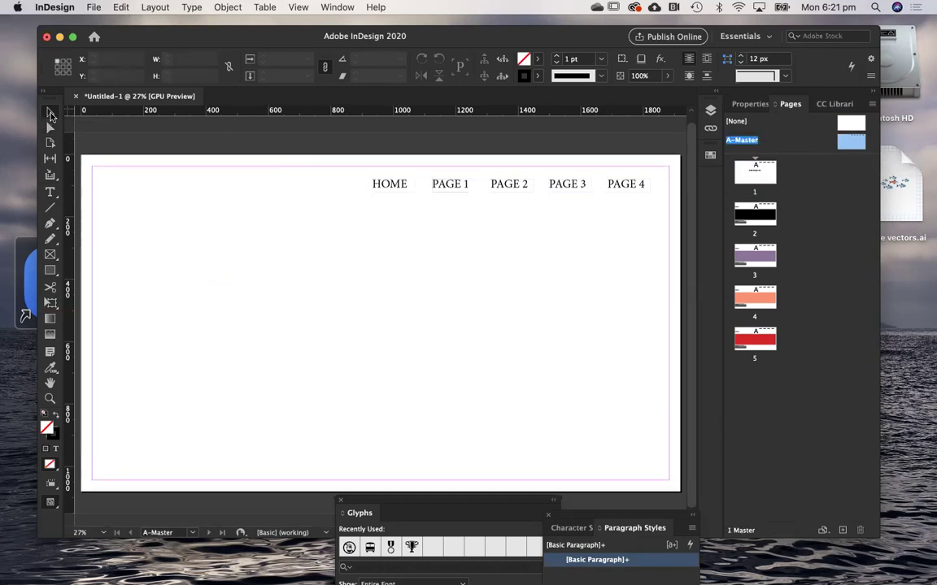
drag(366, 167, 665, 208)
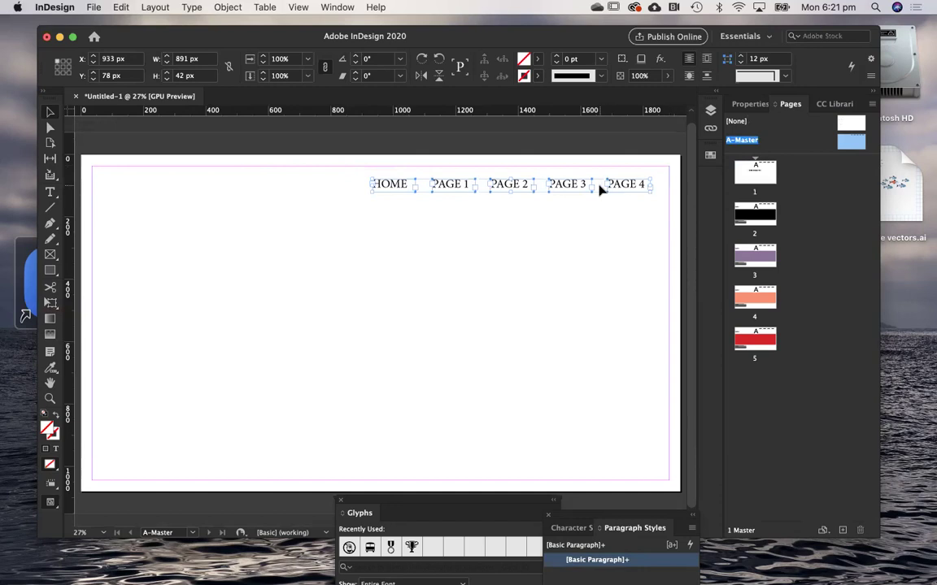
- Convert the selected nav labels to buttons via Interactive > Convert to Button
right_click(617, 189)
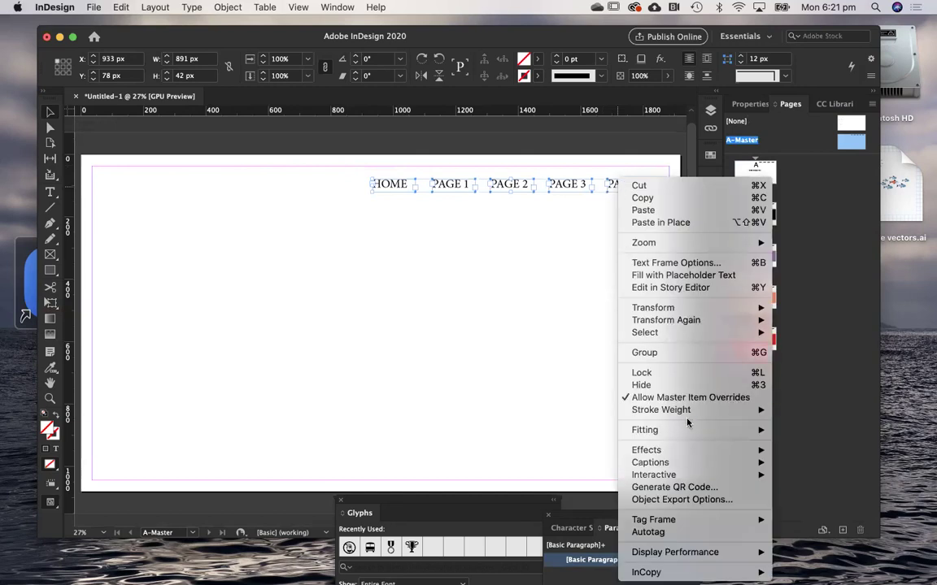
mouse_move(665, 474)
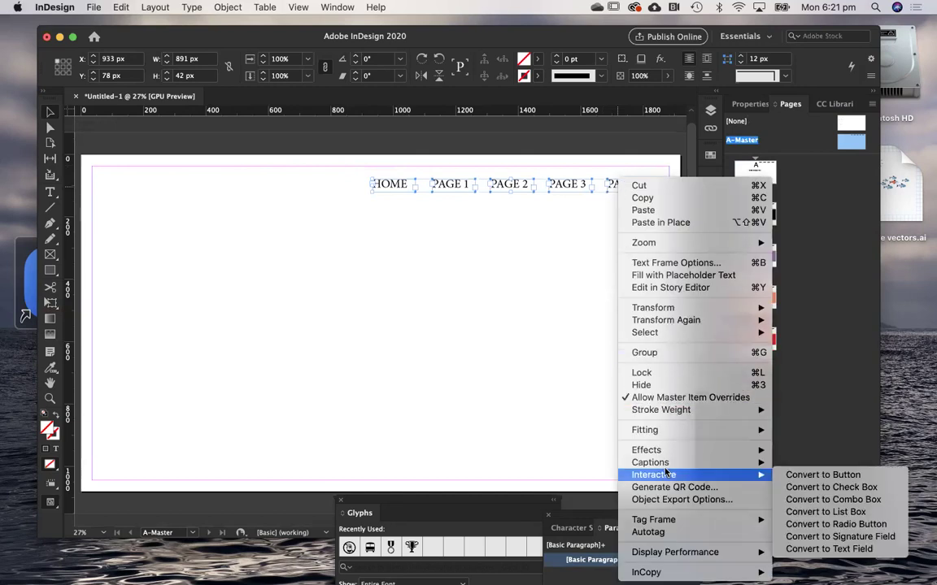
click(796, 476)
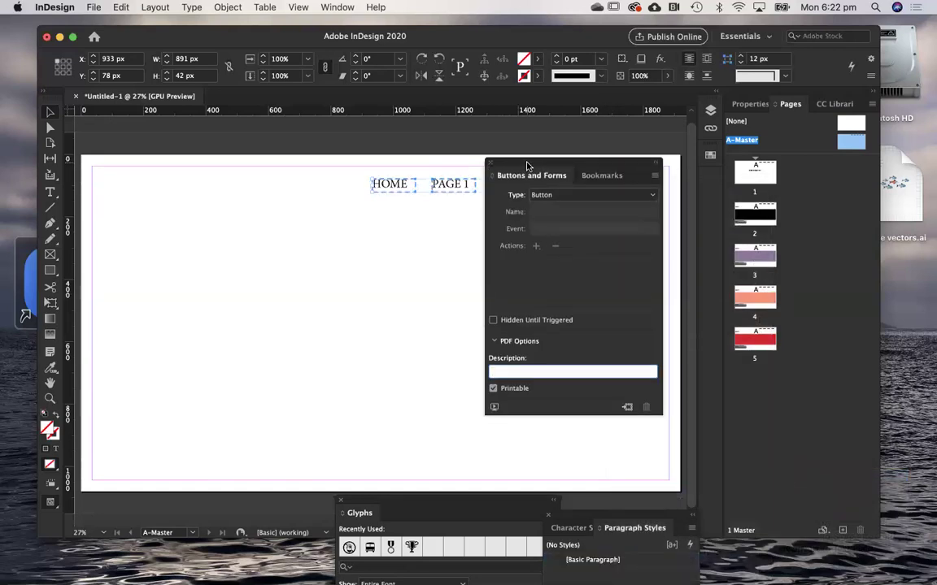
drag(530, 169, 777, 387)
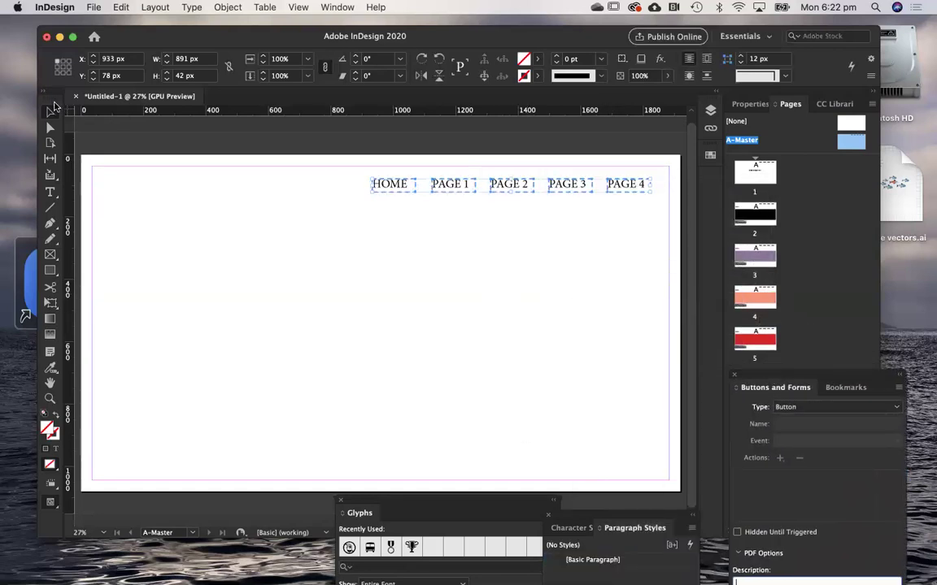
- Inspect each new button, HOME through PAGE 4, in the Buttons and Forms panel
click(419, 227)
click(404, 193)
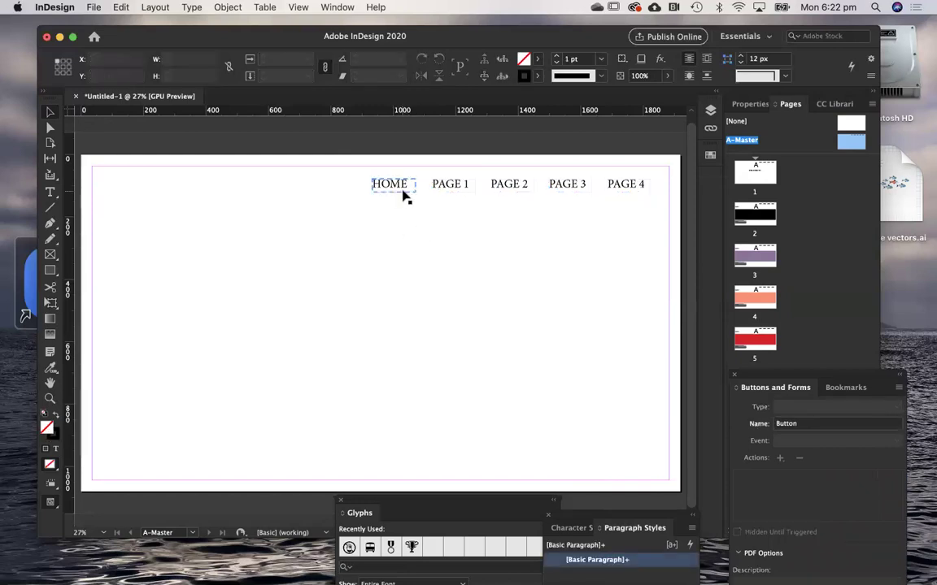
click(452, 190)
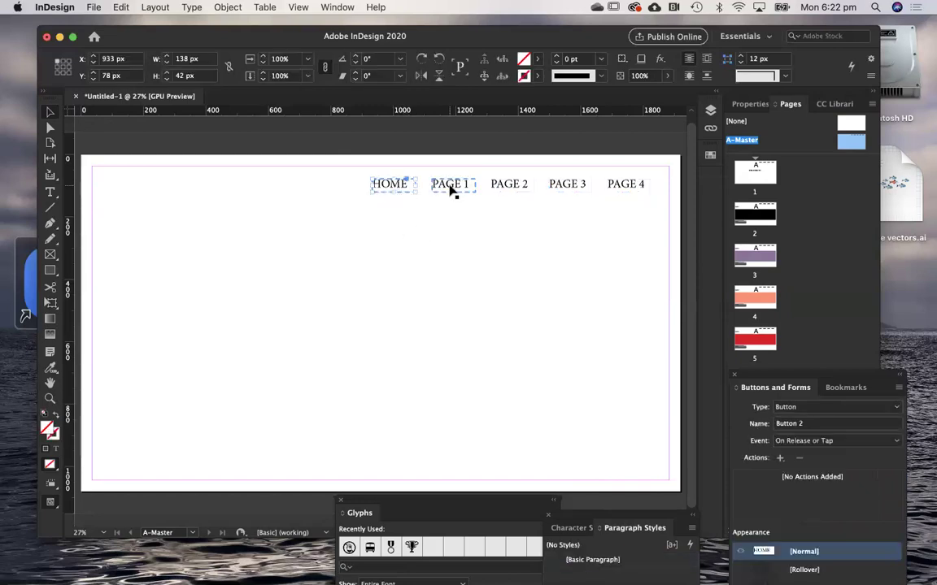
click(503, 192)
click(576, 193)
click(615, 193)
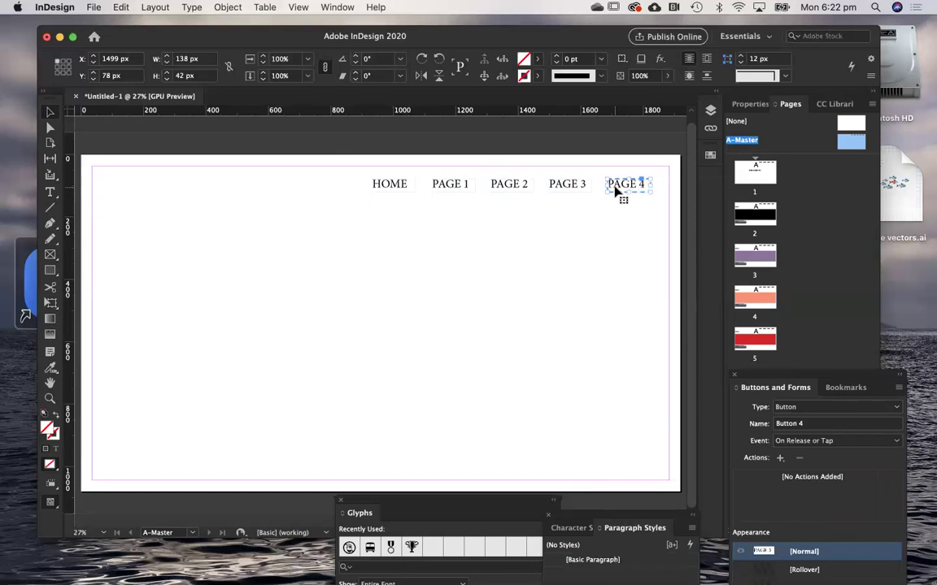
drag(342, 168, 684, 236)
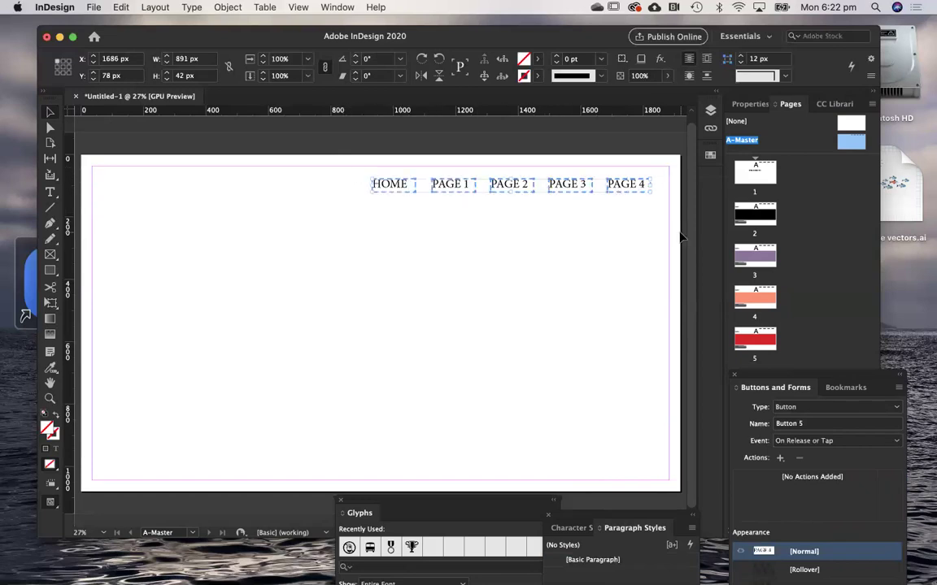
click(568, 238)
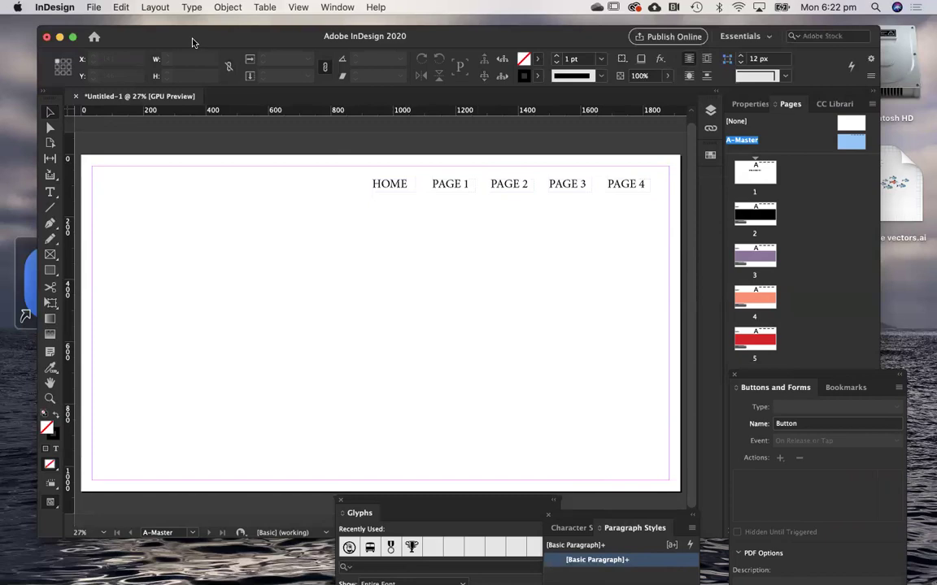
- Show the Bookmarks panel from Window > Interactive and float it beside the master page
drag(173, 34, 163, 62)
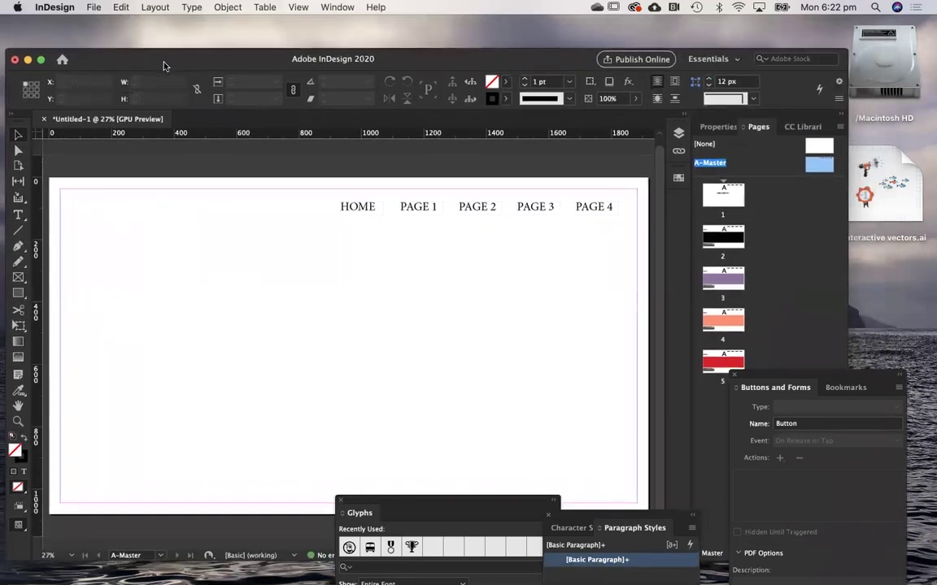
click(333, 6)
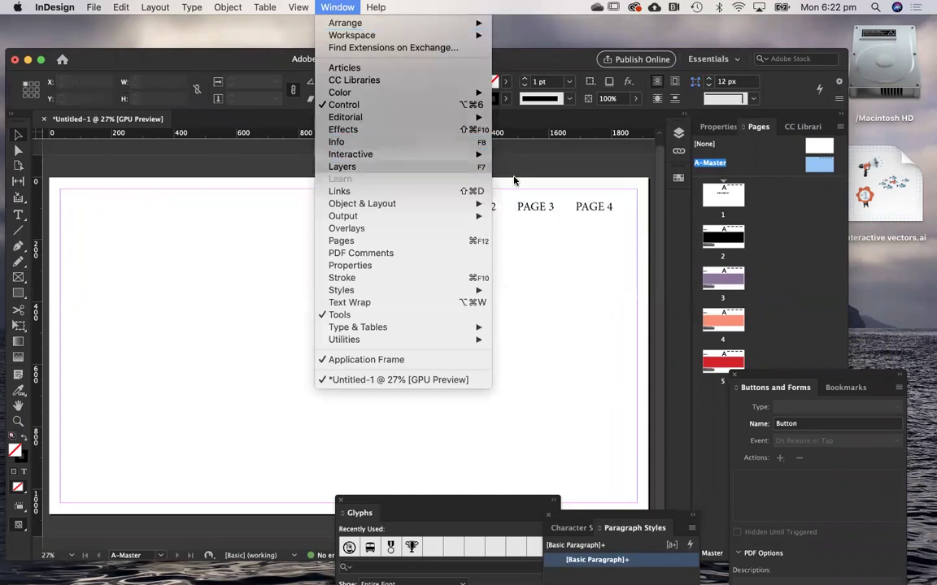
mouse_move(475, 155)
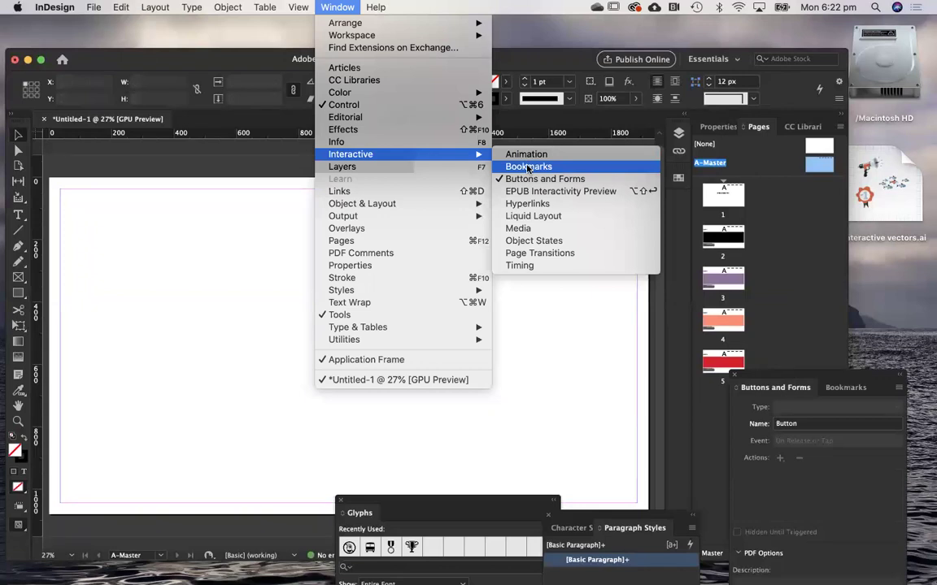
click(529, 167)
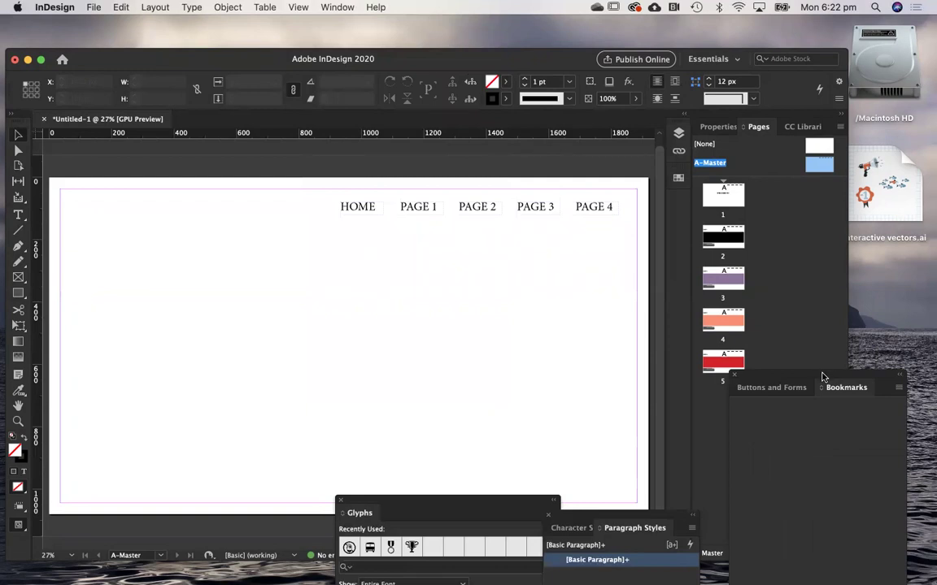
drag(823, 377, 546, 268)
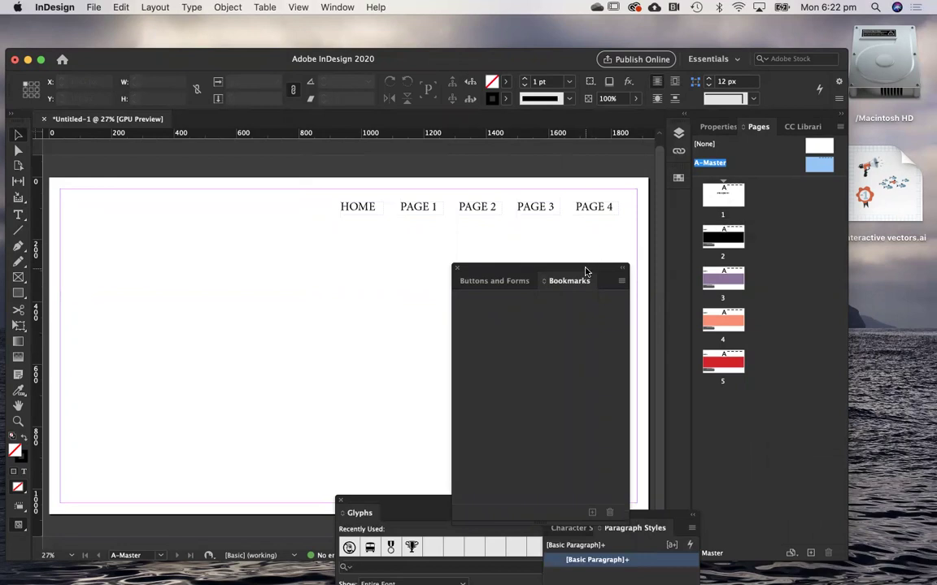
drag(587, 269, 587, 241)
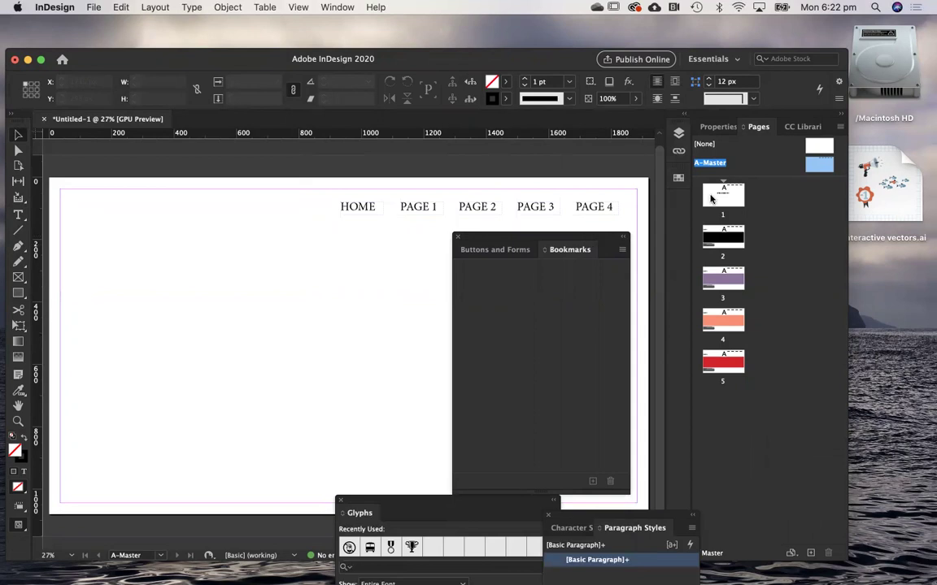
- Fit page 1 in the window, create a bookmark named HOME, then go to page 2
double_click(710, 198)
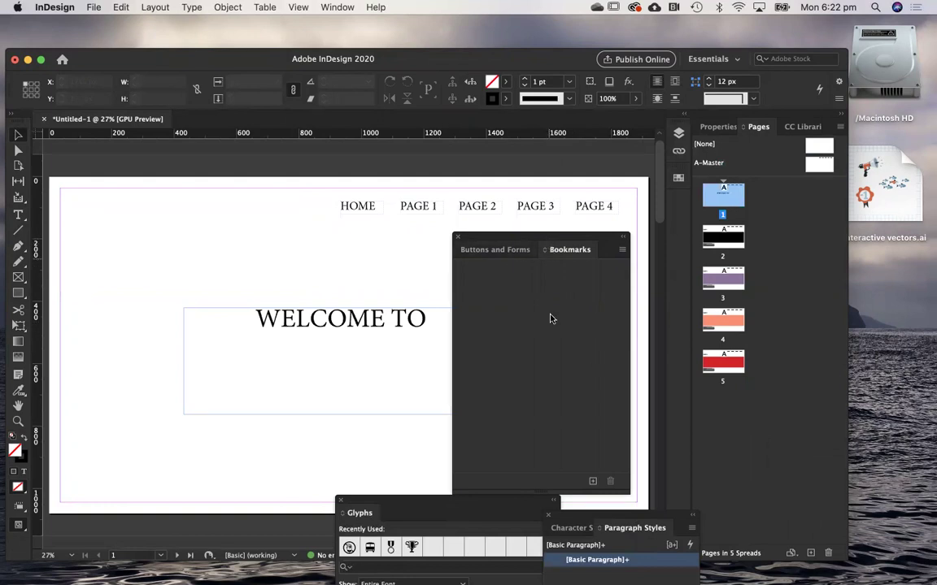
drag(489, 500, 489, 537)
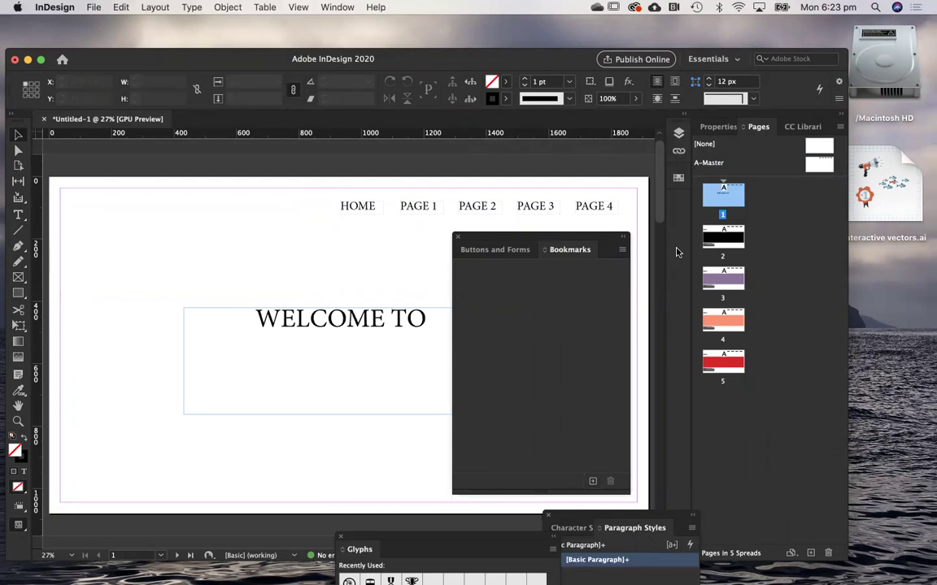
double_click(722, 204)
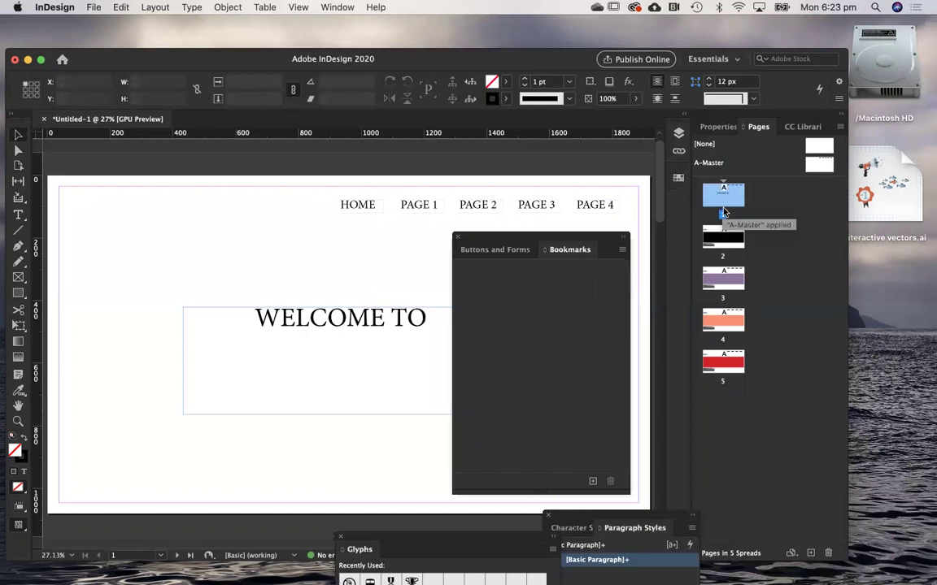
click(592, 482)
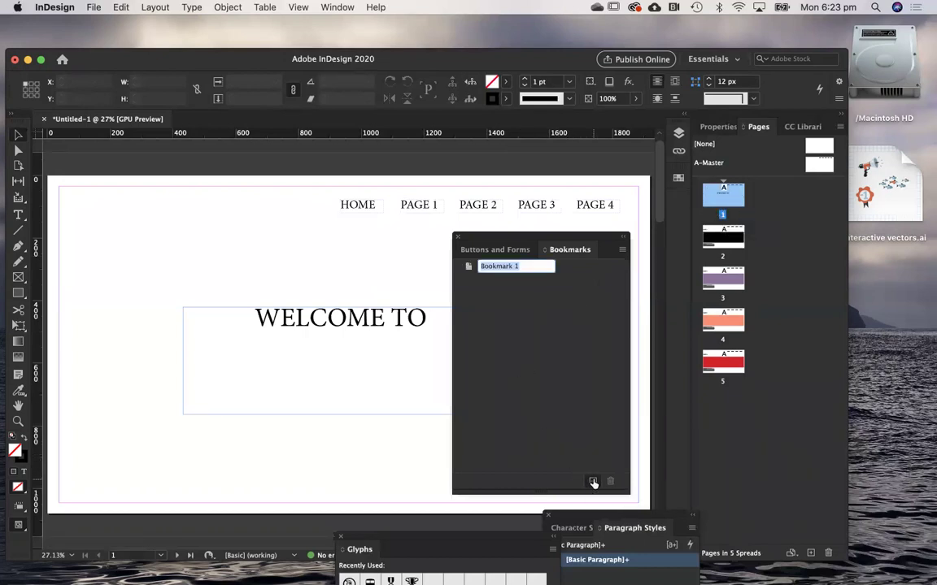
text(HOME)
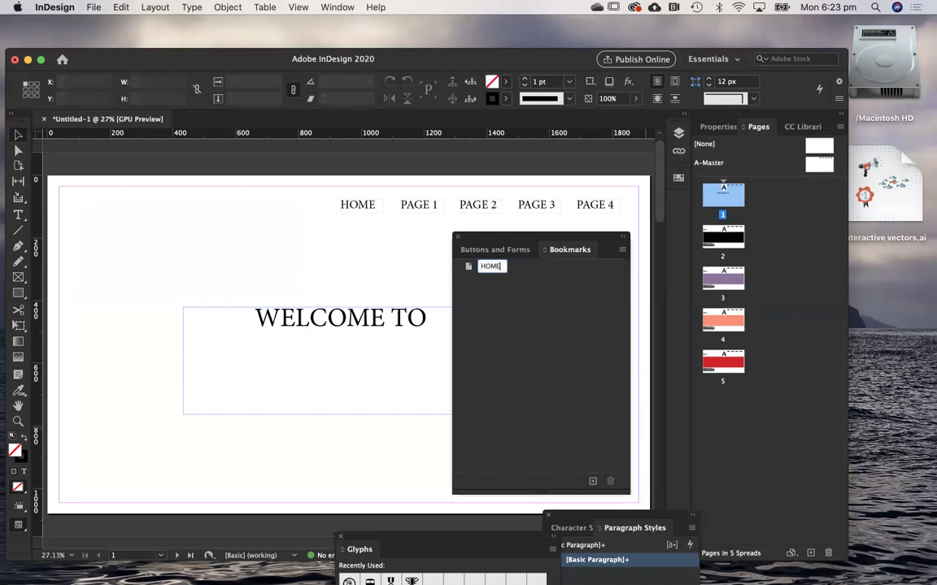
click(571, 379)
double_click(712, 240)
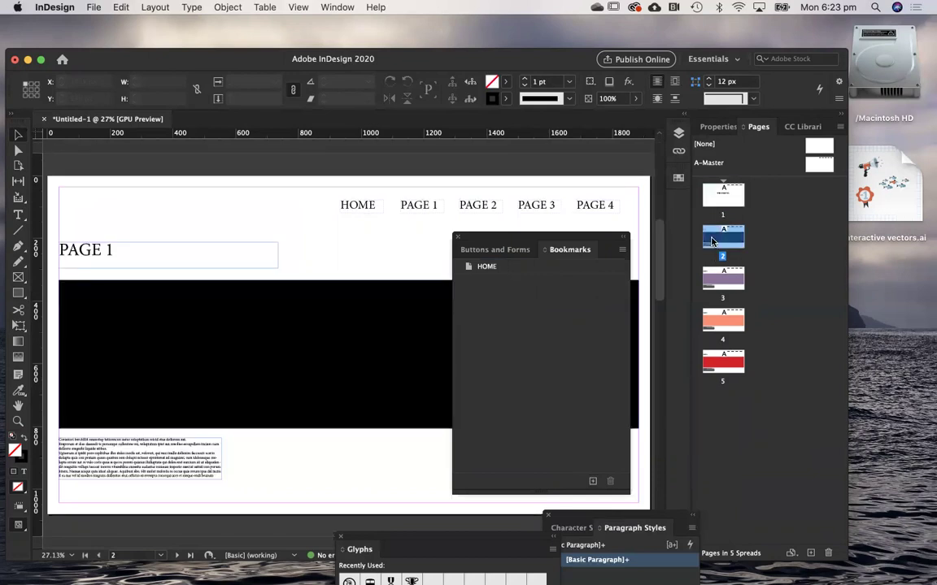
- Add a bookmark named PAGE 1 for page 2
click(593, 483)
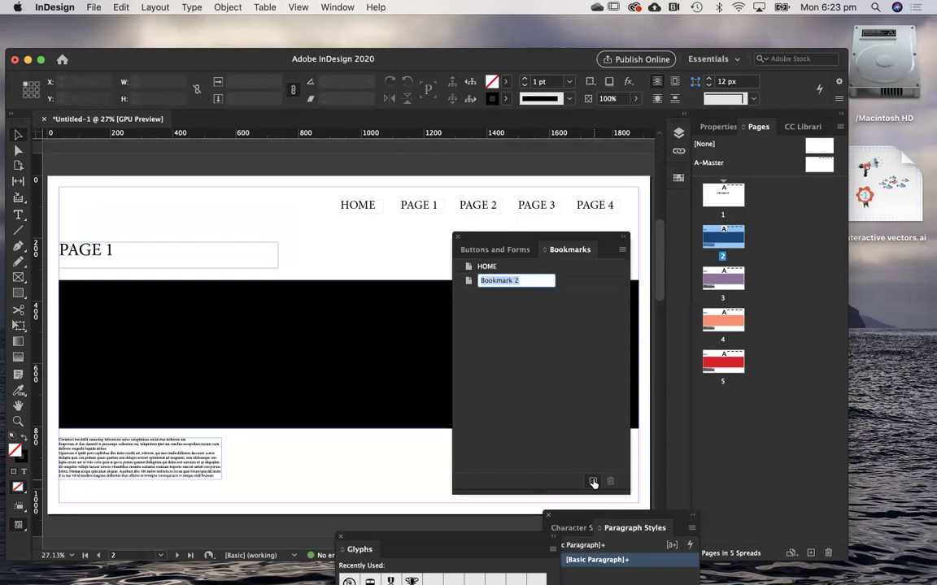
text(PAGE 1)
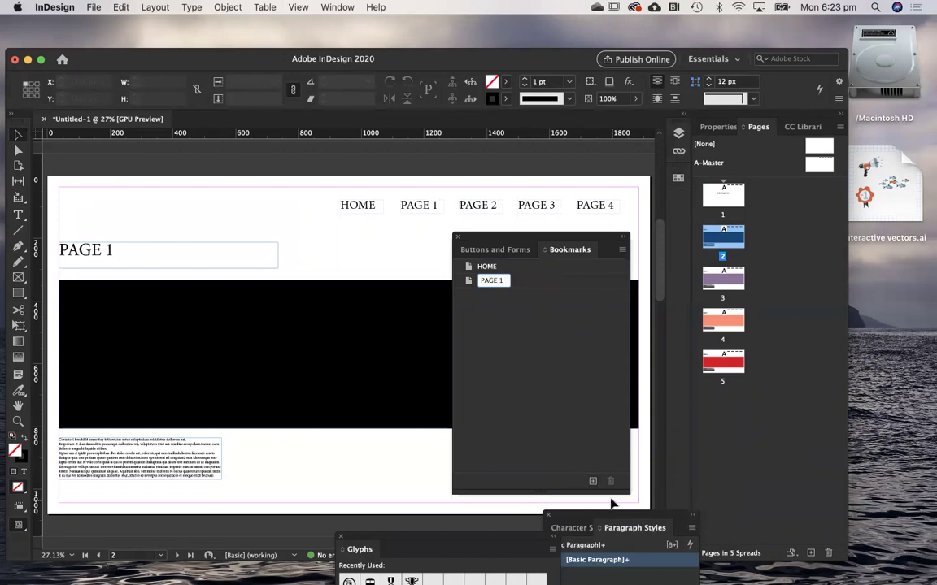
key(Return)
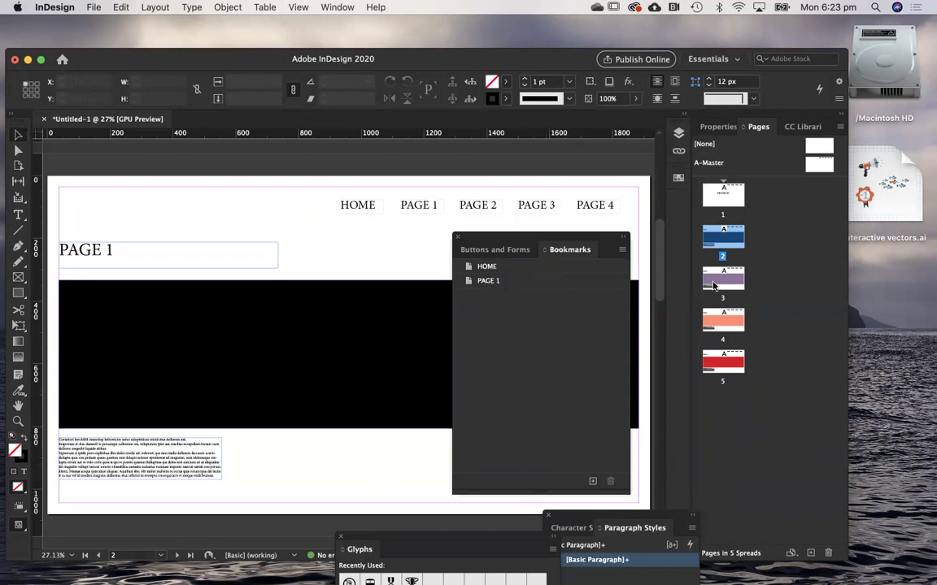
- Add a bookmark for page 3 and correct its name from PAGE 3 to PAGE 2
drag(713, 284, 709, 238)
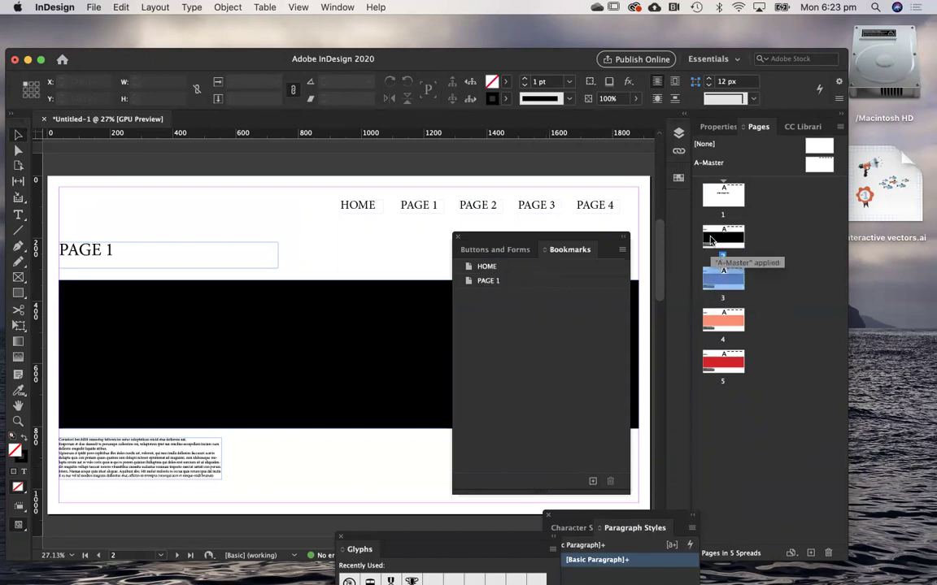
double_click(711, 281)
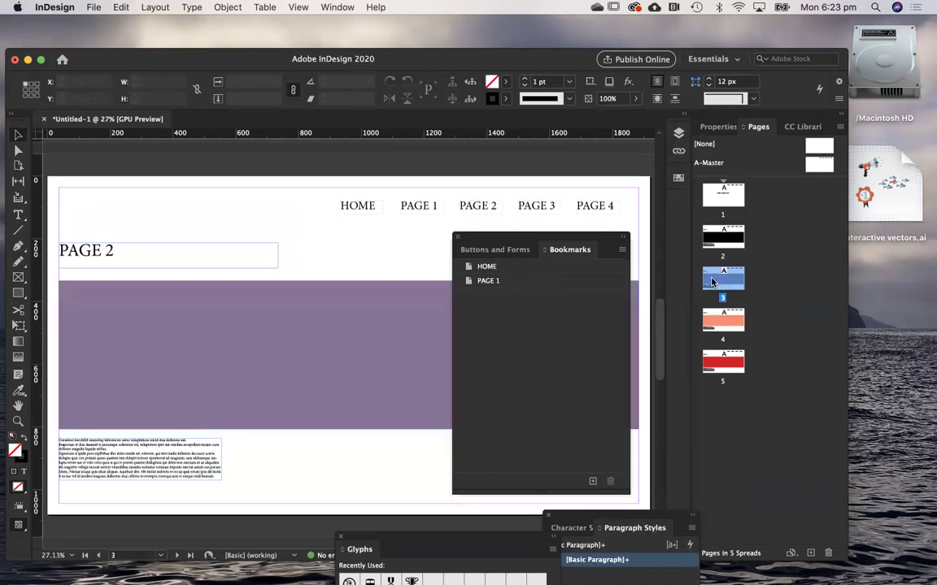
click(593, 483)
text(PAGE 3)
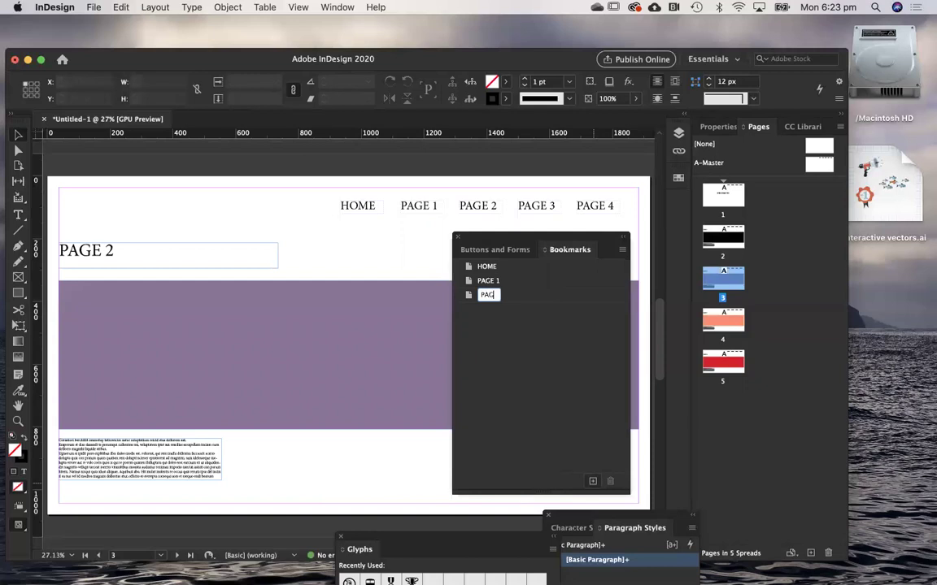
key(Return)
double_click(491, 295)
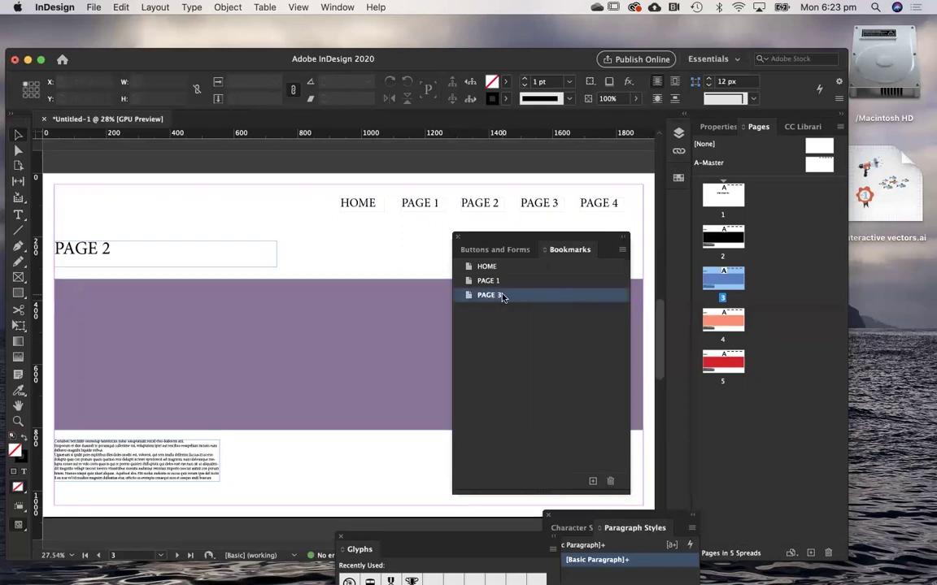
click(497, 296)
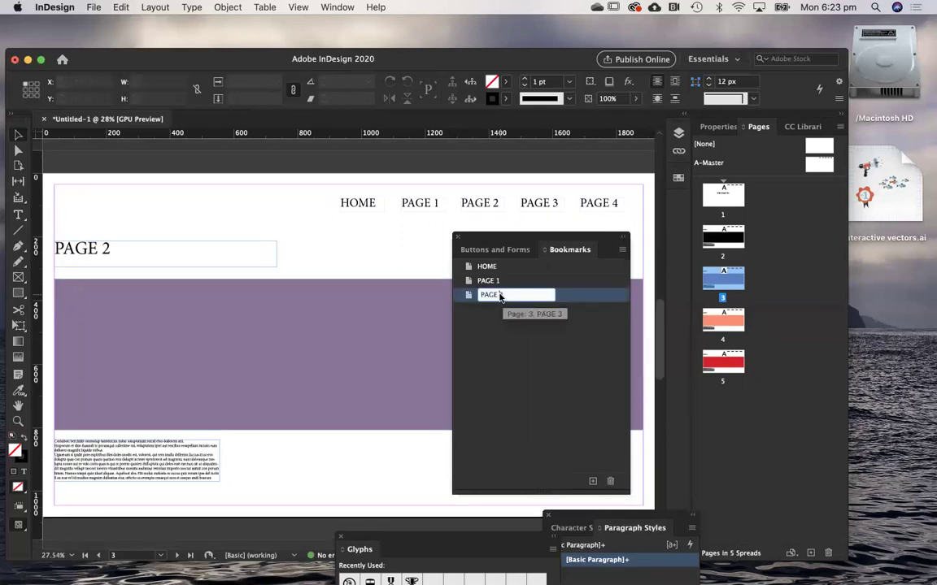
key(BackSpace)
text(2)
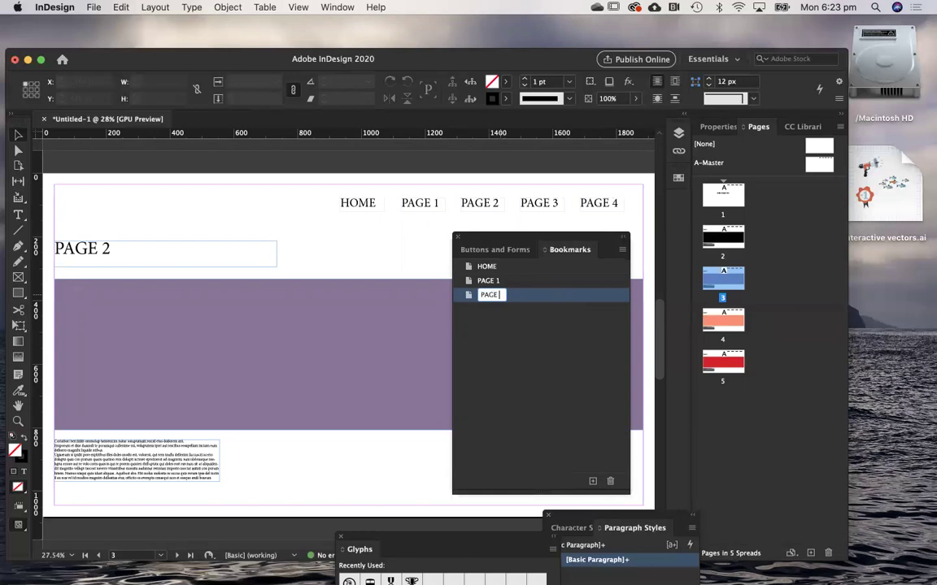
click(491, 332)
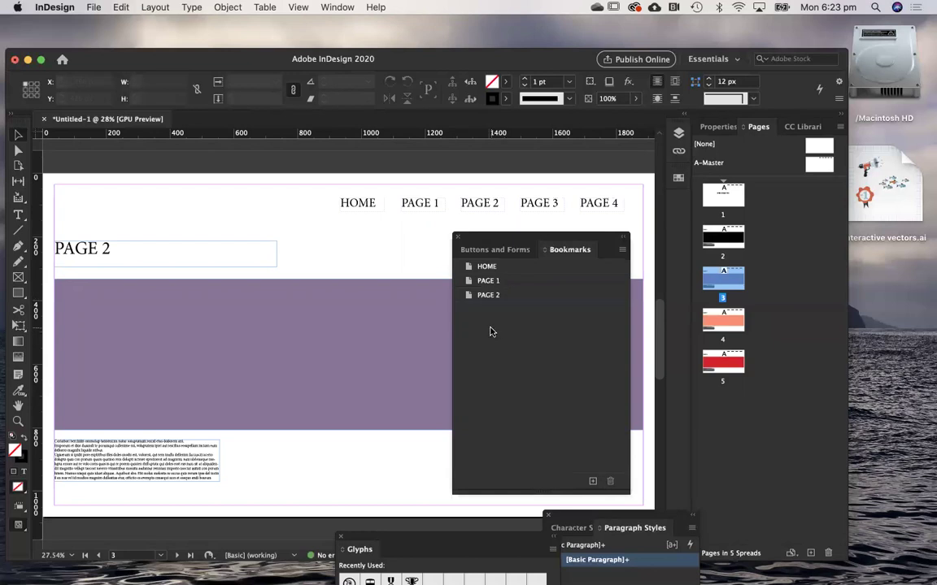
- Add a new bookmark for page 4 and restore the Buttons and Bookmarks panels
double_click(726, 284)
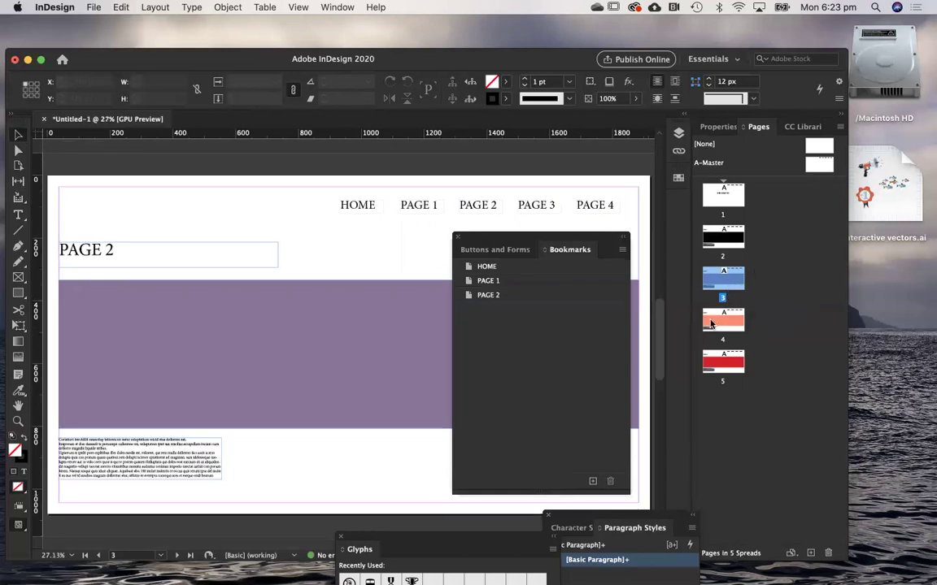
double_click(723, 321)
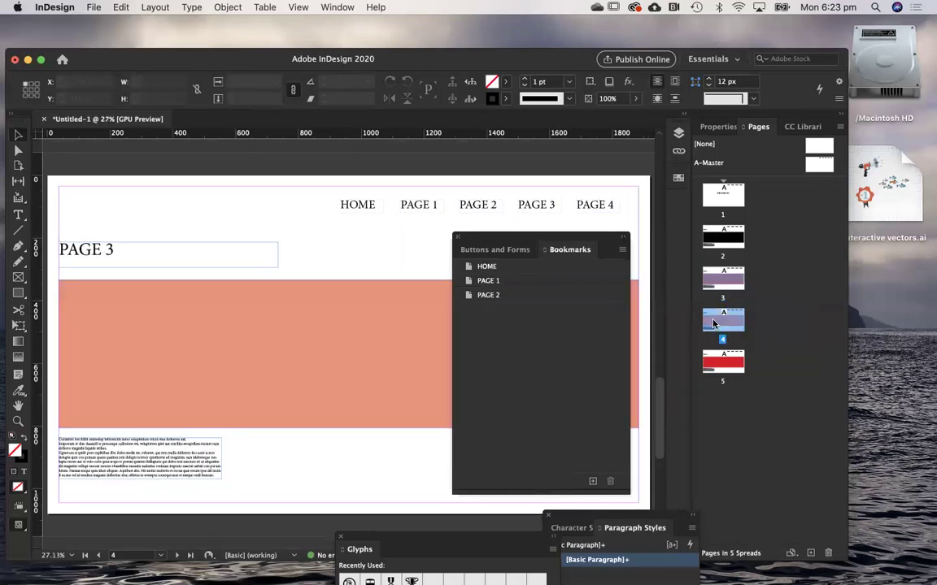
click(593, 482)
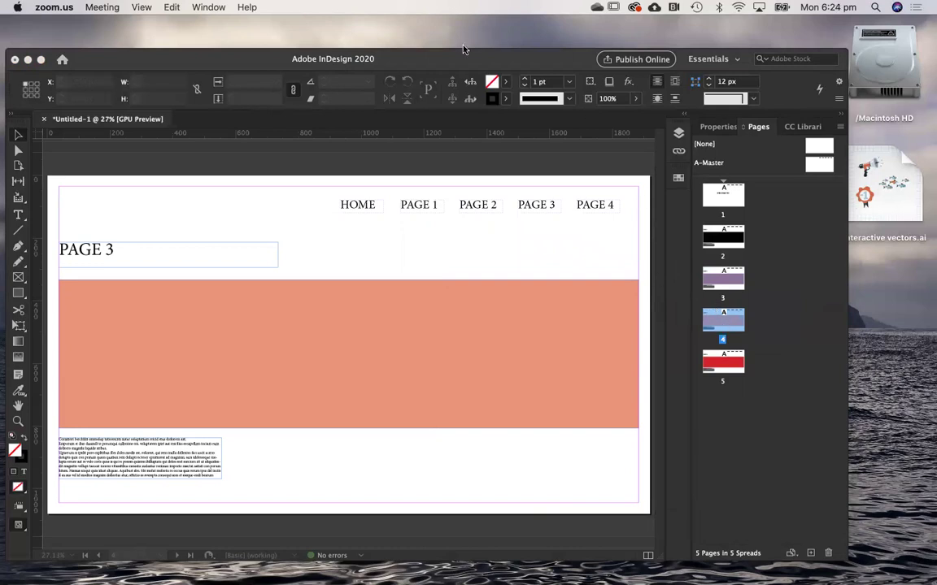
click(210, 7)
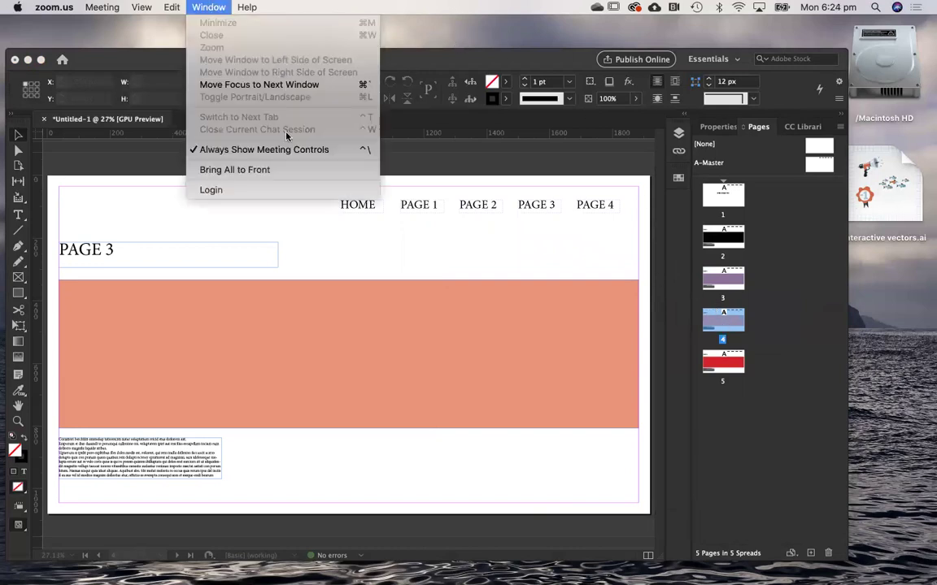
click(244, 238)
click(337, 7)
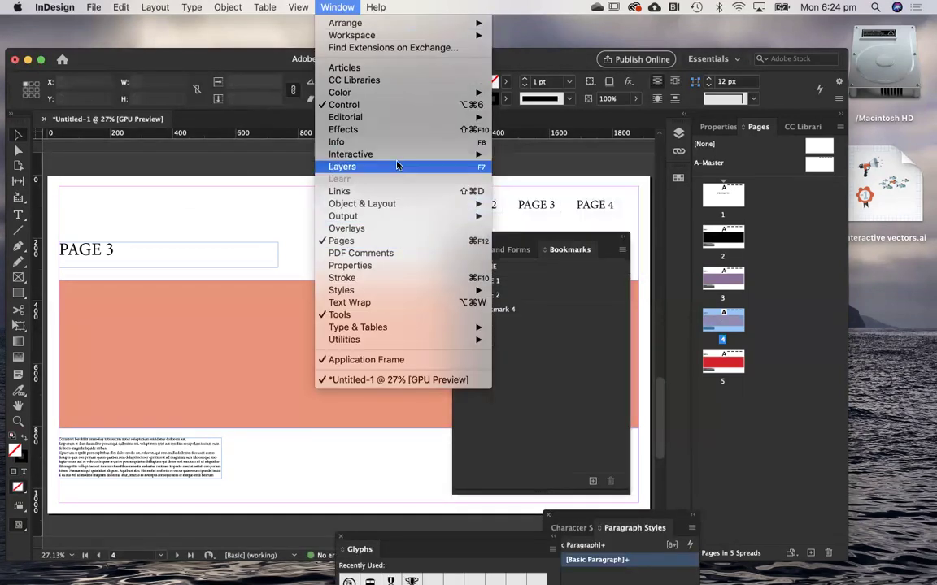
mouse_move(417, 160)
click(541, 179)
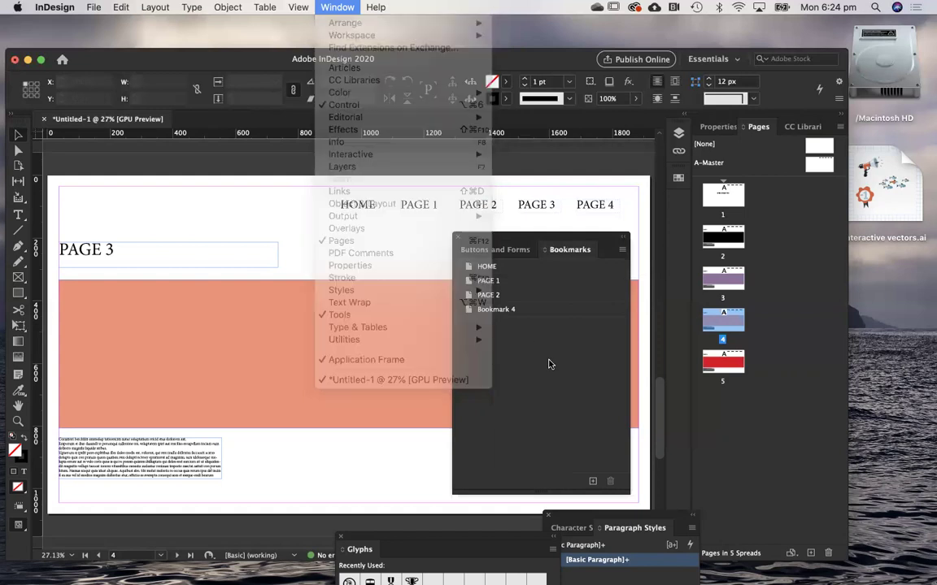
- Rename page 4's Bookmark 4 to PAGE 3
double_click(724, 278)
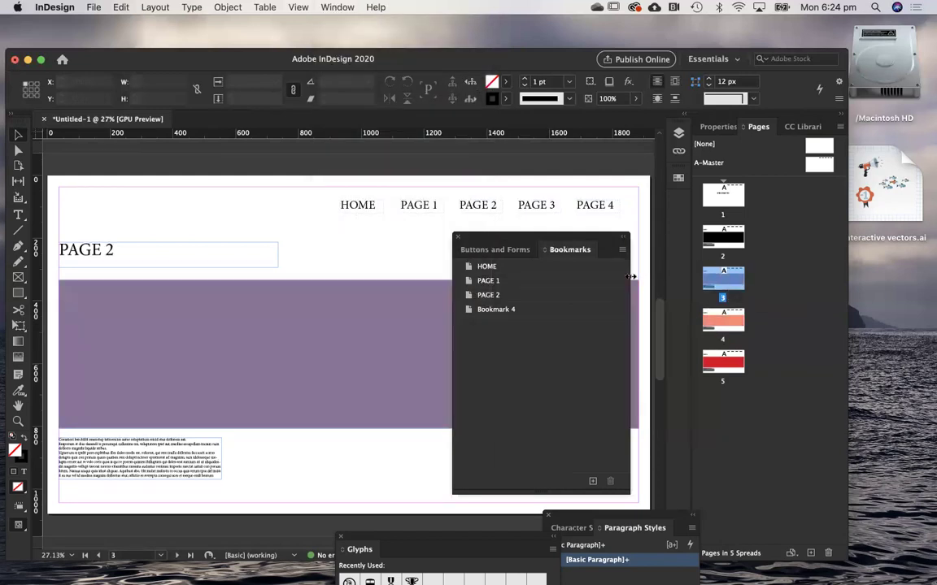
double_click(534, 298)
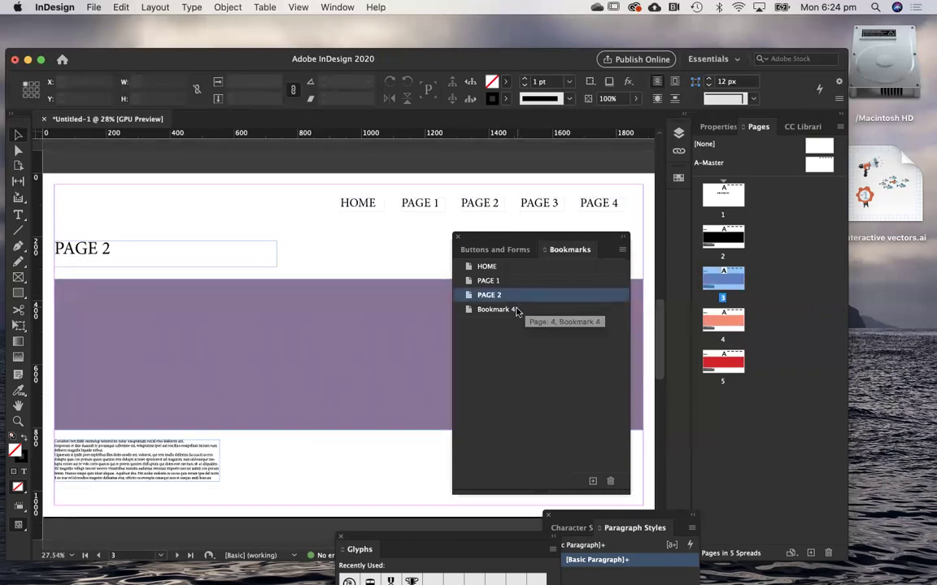
double_click(514, 311)
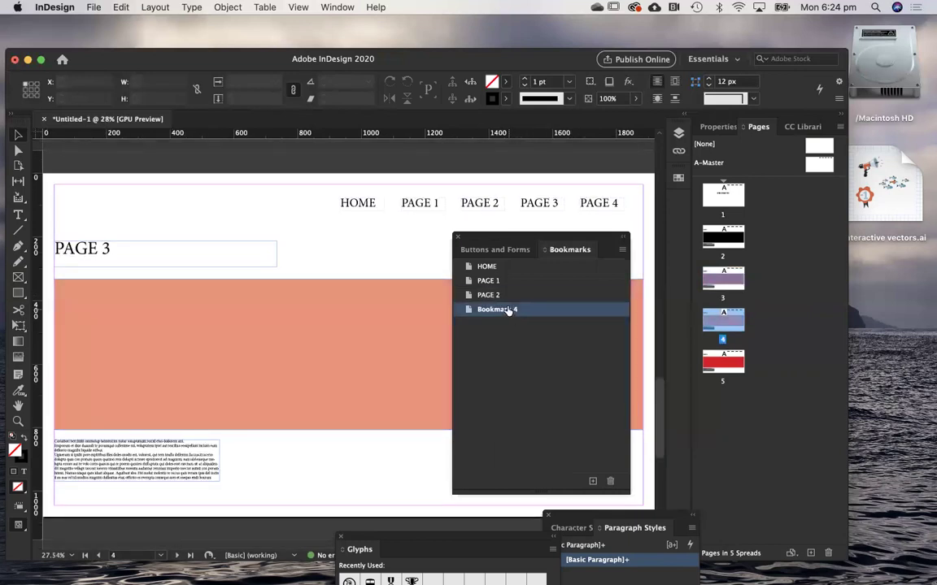
click(512, 311)
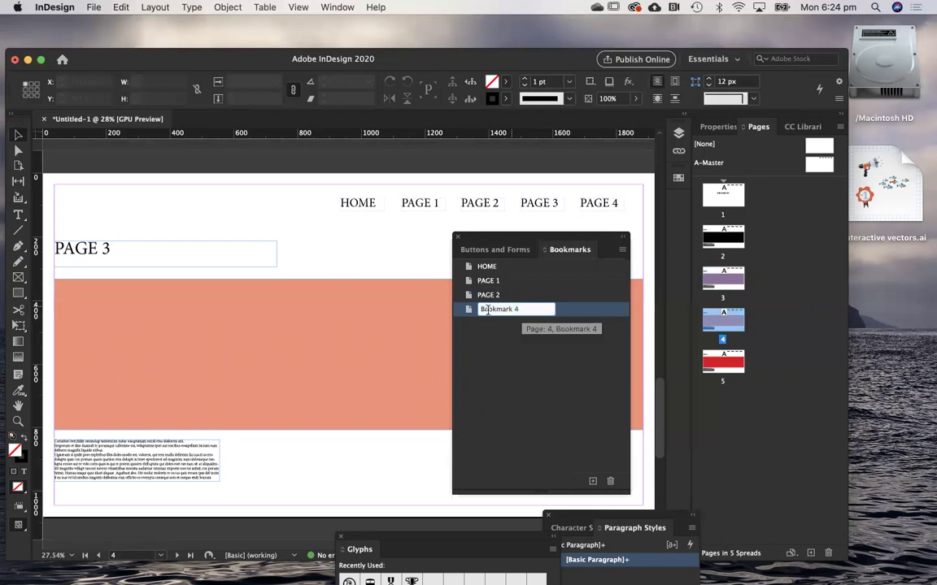
text(PAGE )
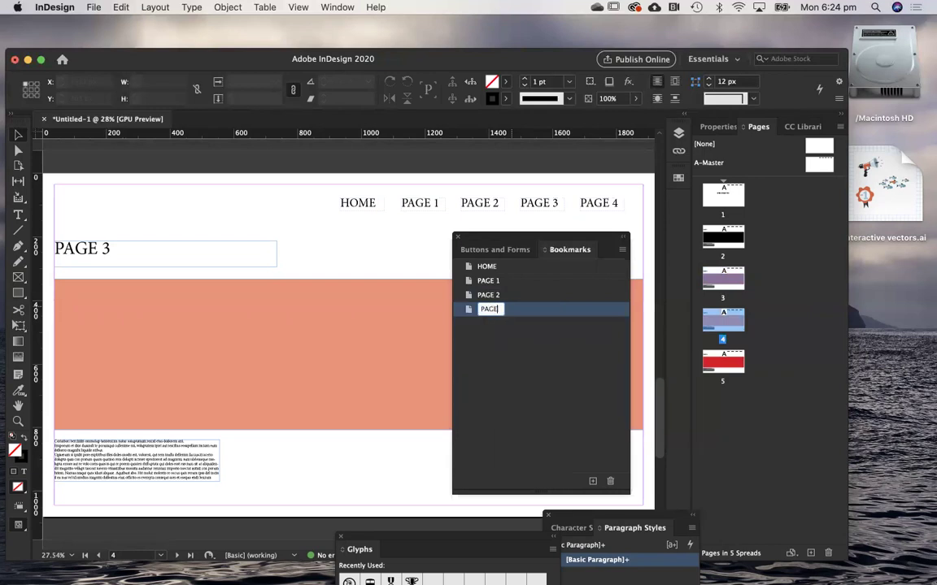
text(3)
click(488, 349)
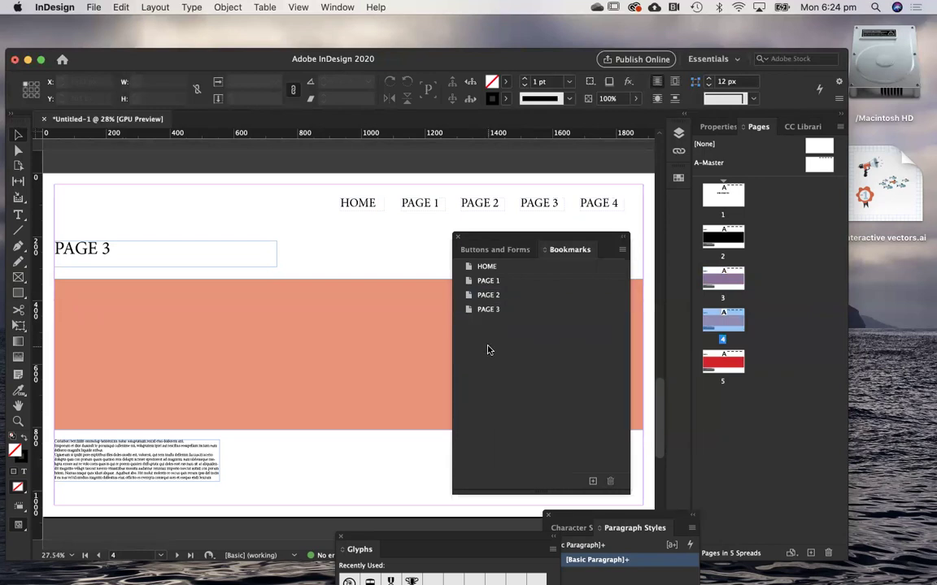
- Add a bookmark named PAGE 4 for page 5
double_click(728, 361)
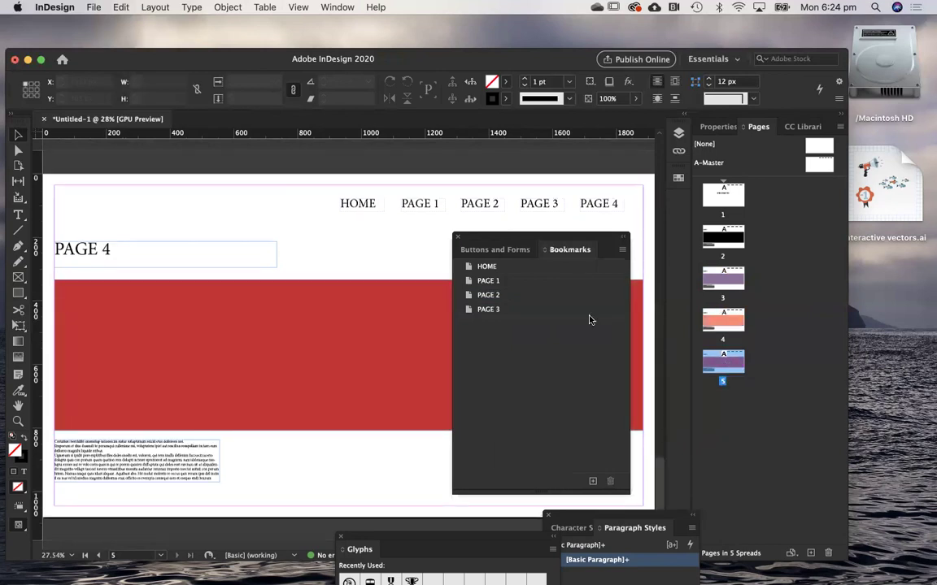
click(594, 483)
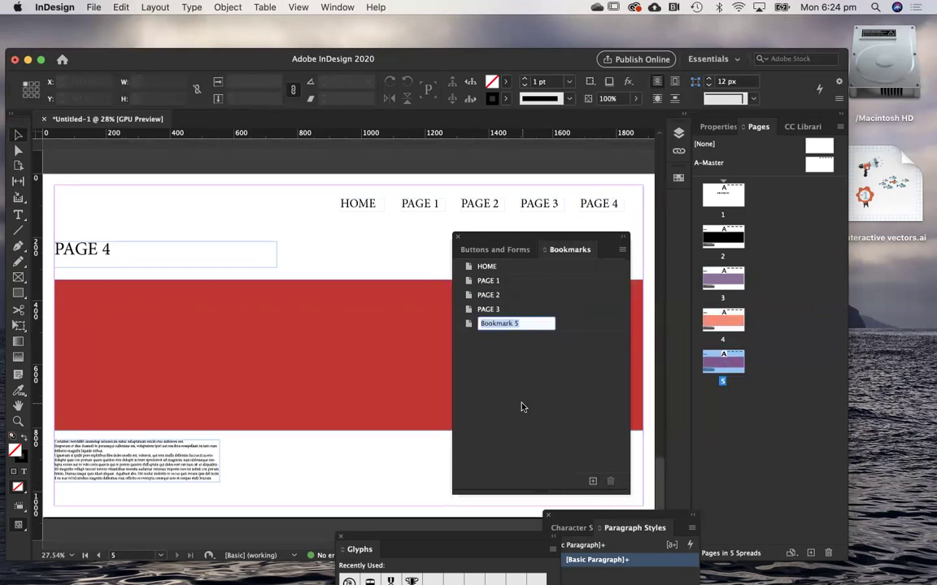
text(PAGE)
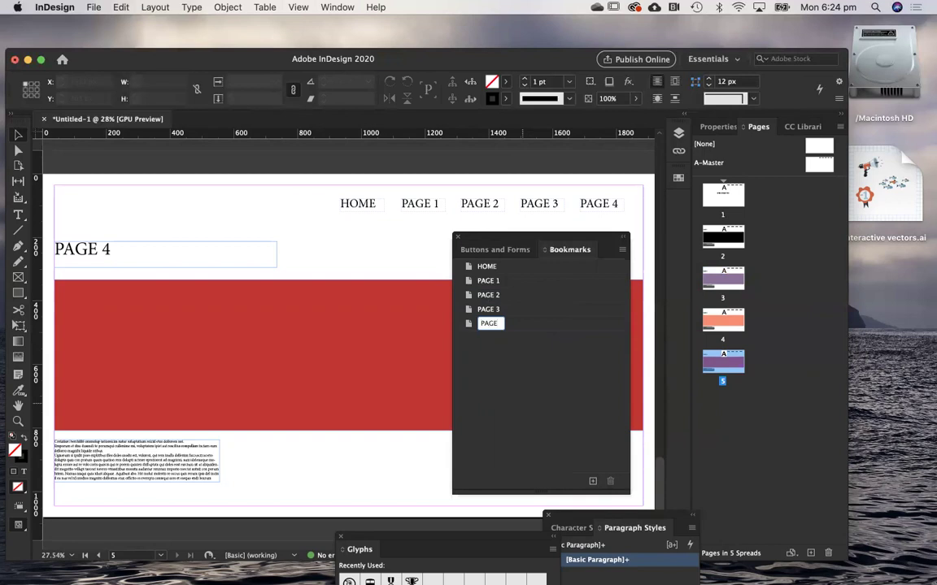
text( 4)
key(Return)
click(503, 349)
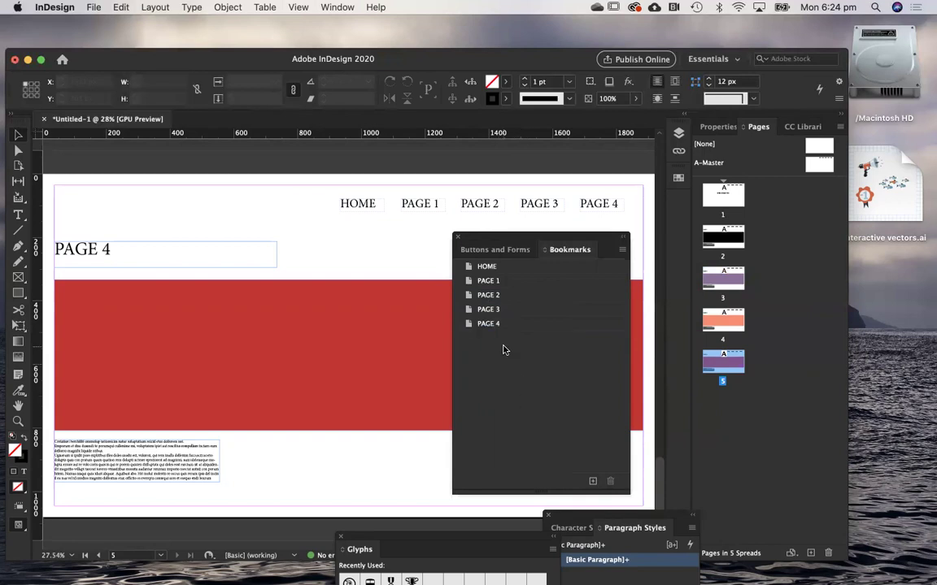
- Jump through the HOME, PAGE 1, PAGE 2, PAGE 3 and PAGE 4 bookmarks in turn
double_click(521, 266)
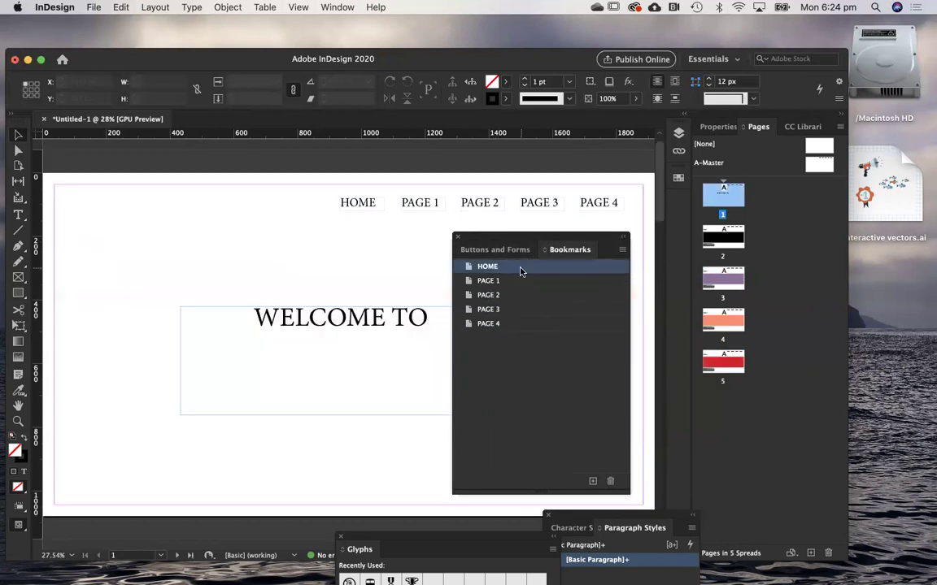
double_click(521, 281)
double_click(520, 295)
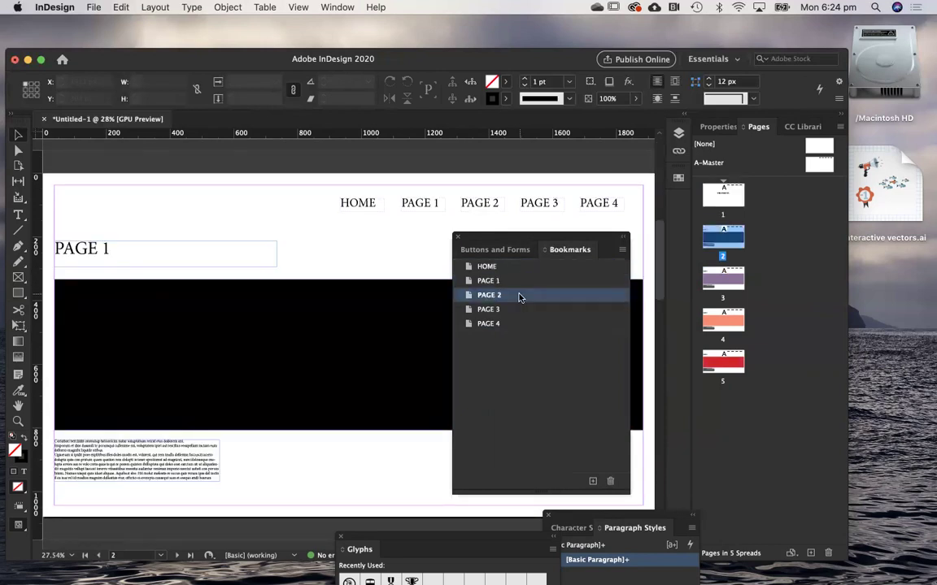
double_click(520, 310)
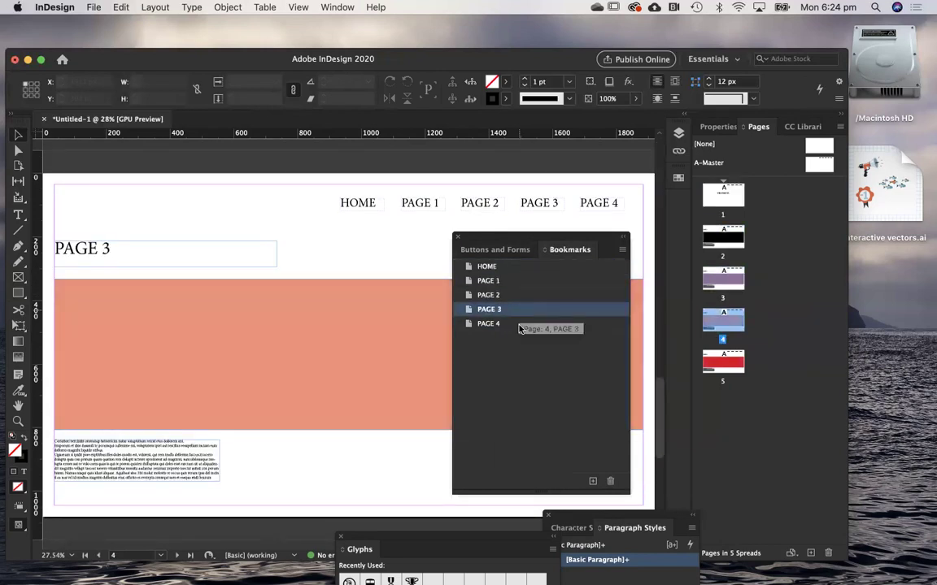
double_click(520, 323)
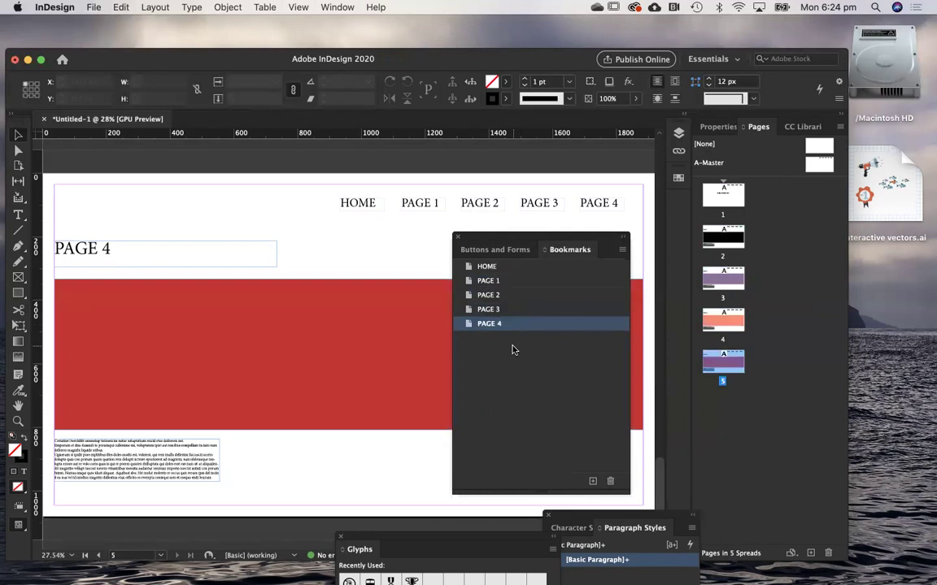
click(512, 350)
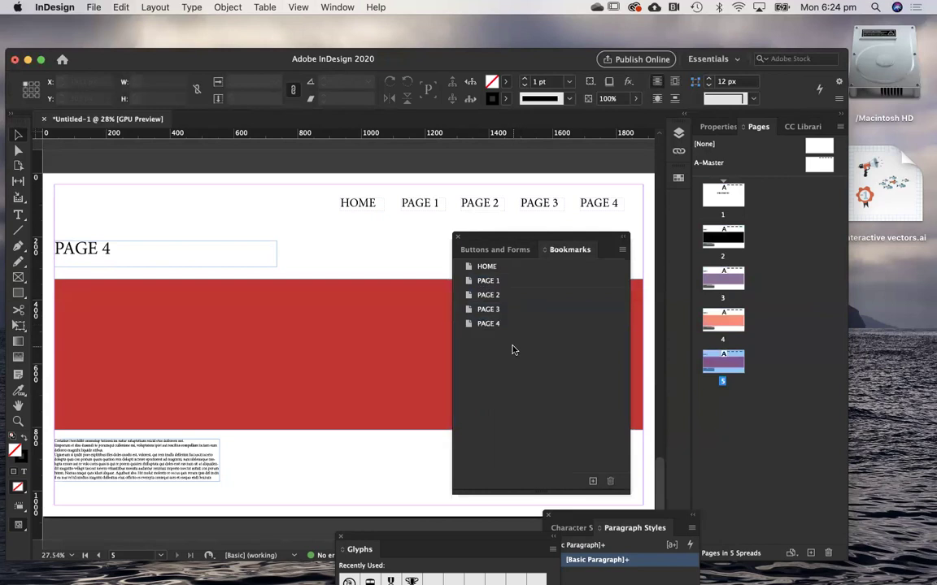
- Recheck each bookmark, ending on the red PAGE 4 page, and move the panel lower
double_click(520, 267)
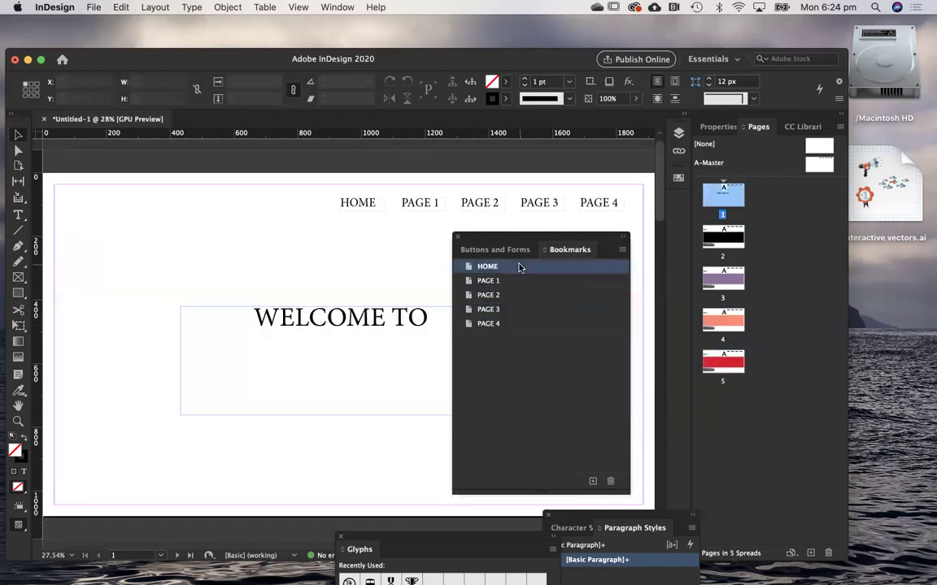
click(522, 282)
double_click(523, 283)
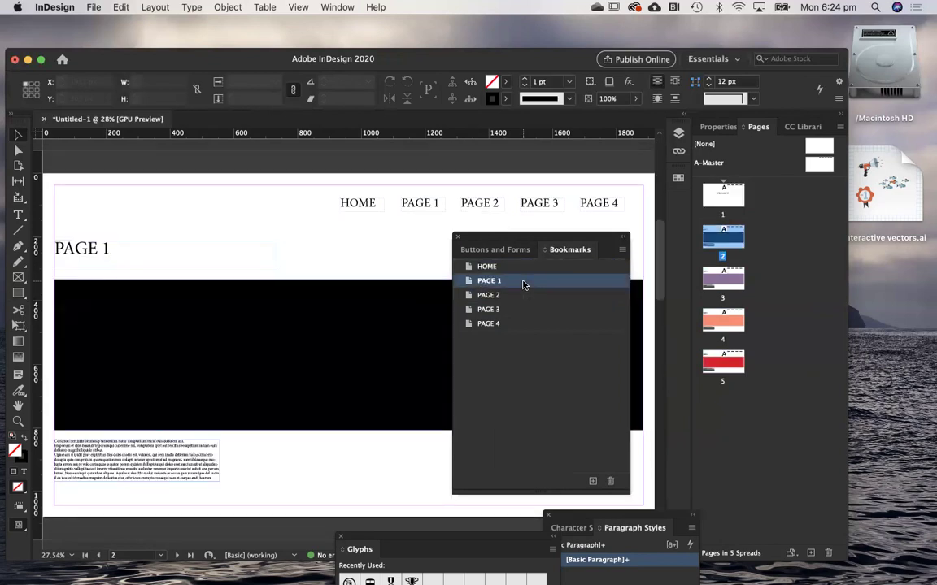
double_click(521, 296)
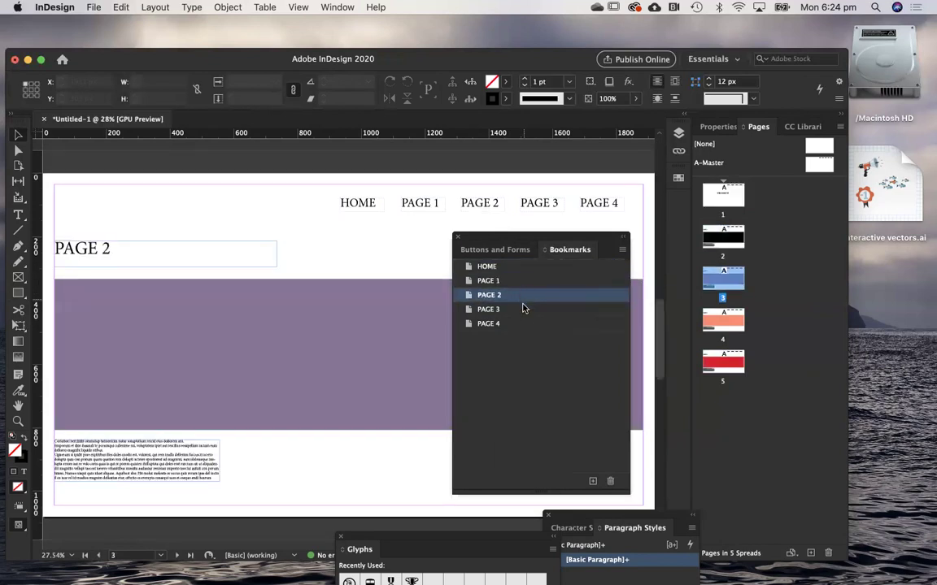
double_click(522, 308)
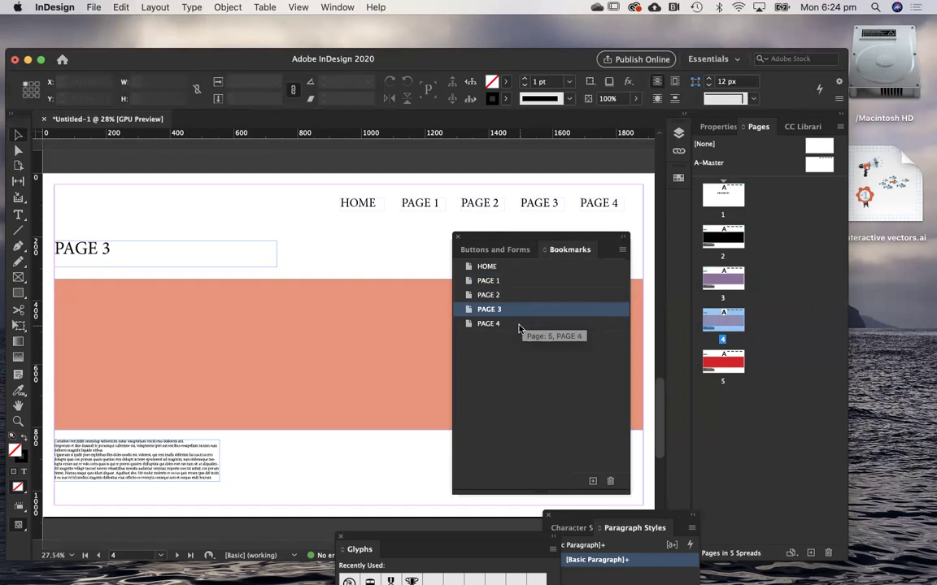
double_click(519, 325)
click(515, 355)
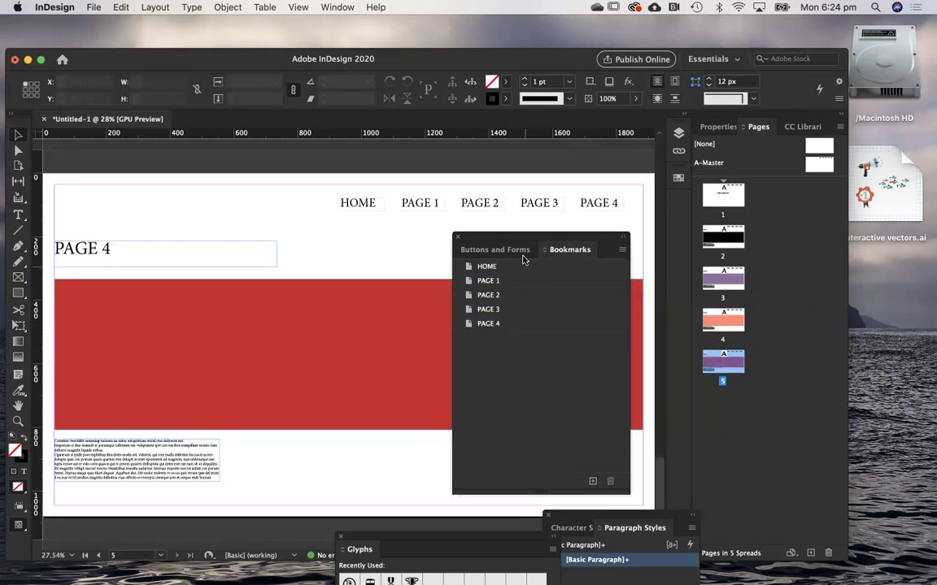
drag(502, 240, 504, 358)
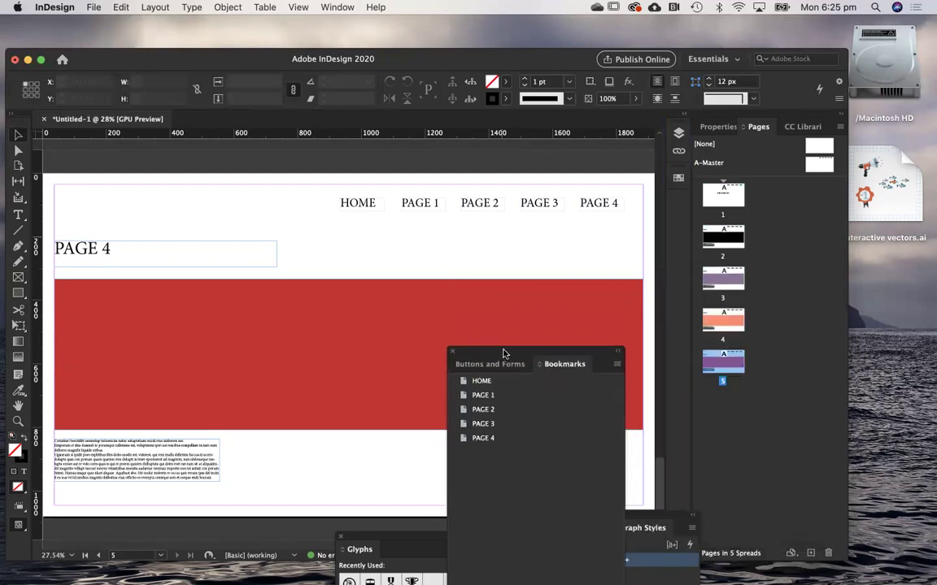
- On A-Master, give the HOME button an On Click Go To Destination action
double_click(813, 166)
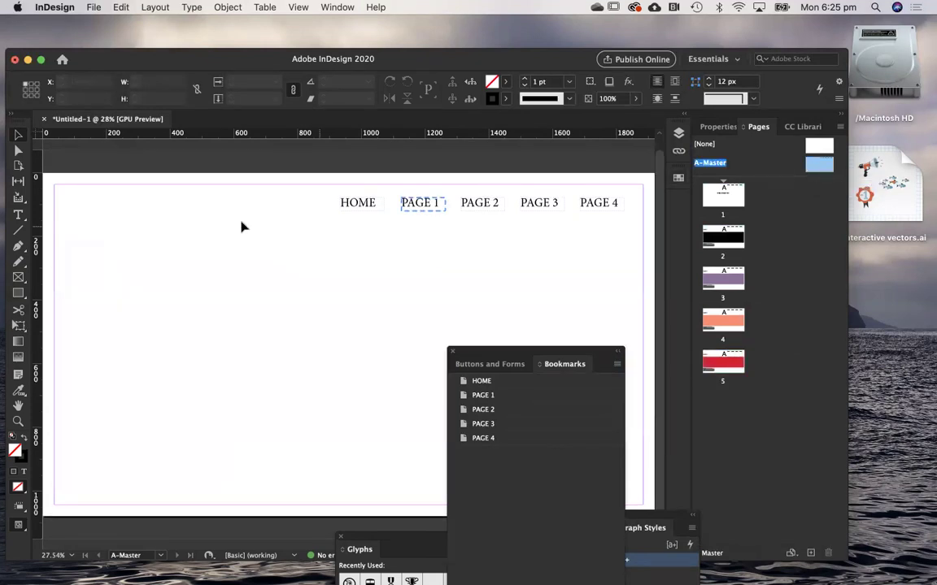
click(360, 209)
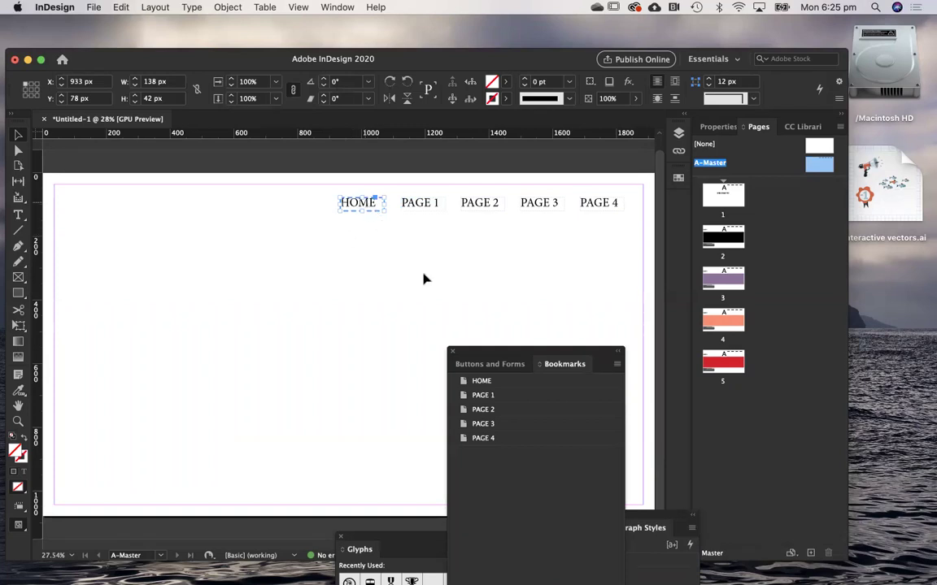
click(477, 365)
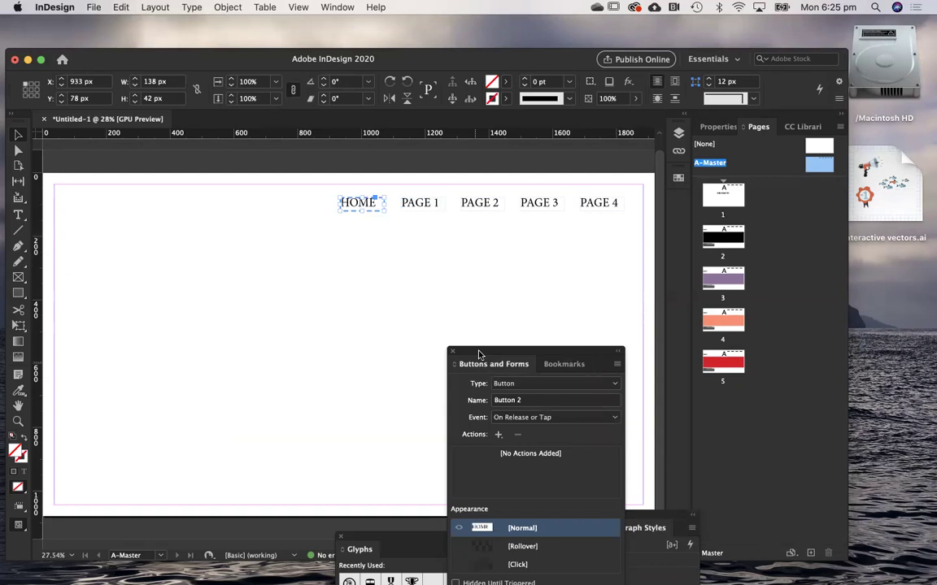
drag(479, 355, 171, 187)
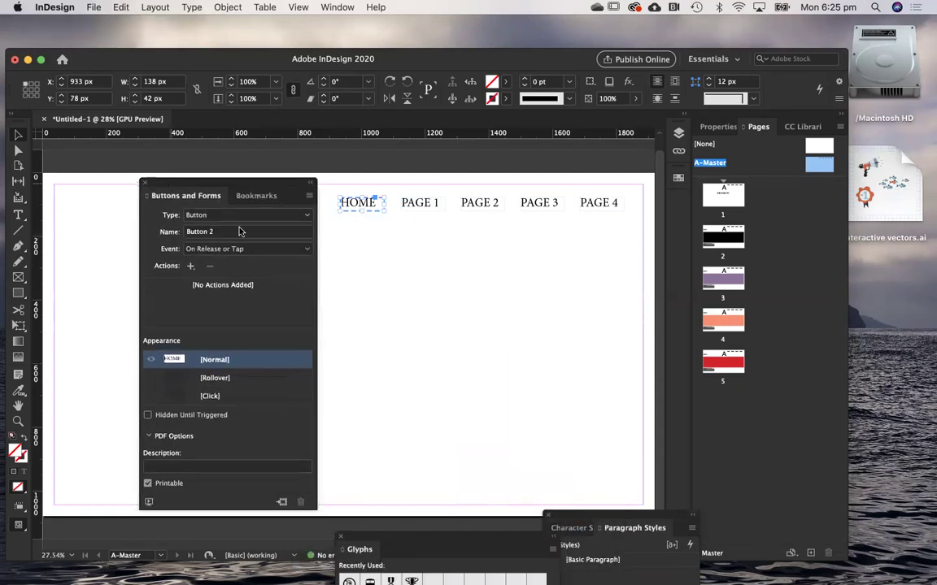
click(251, 217)
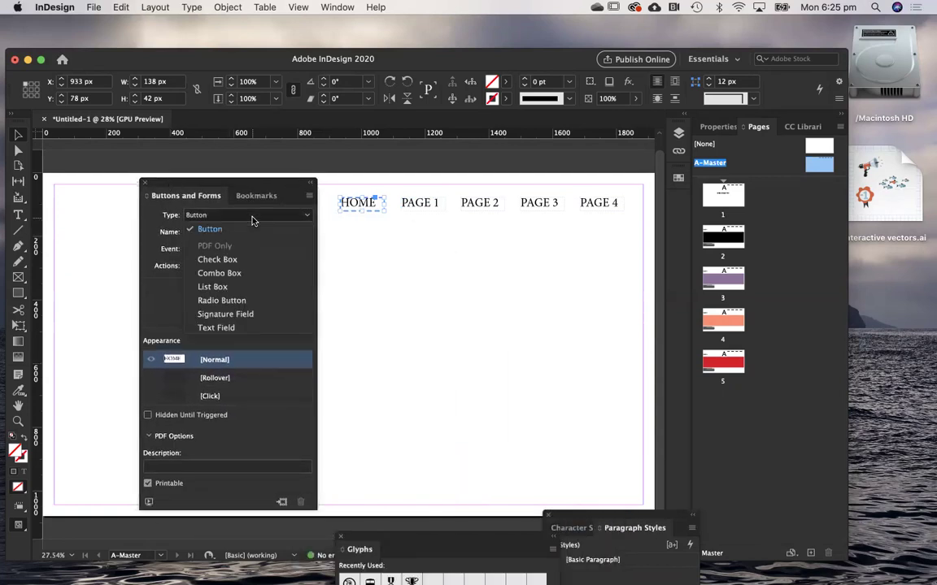
click(252, 219)
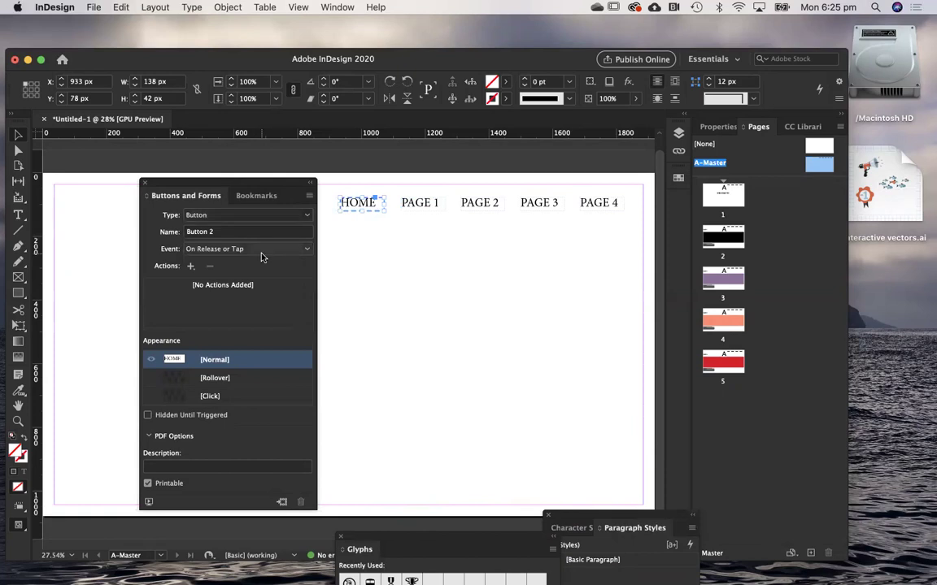
click(259, 252)
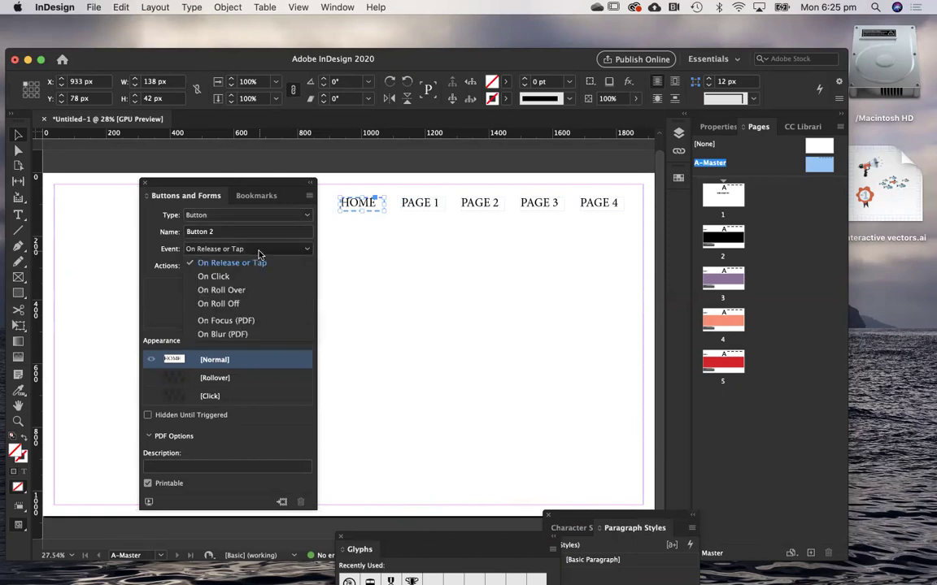
click(246, 278)
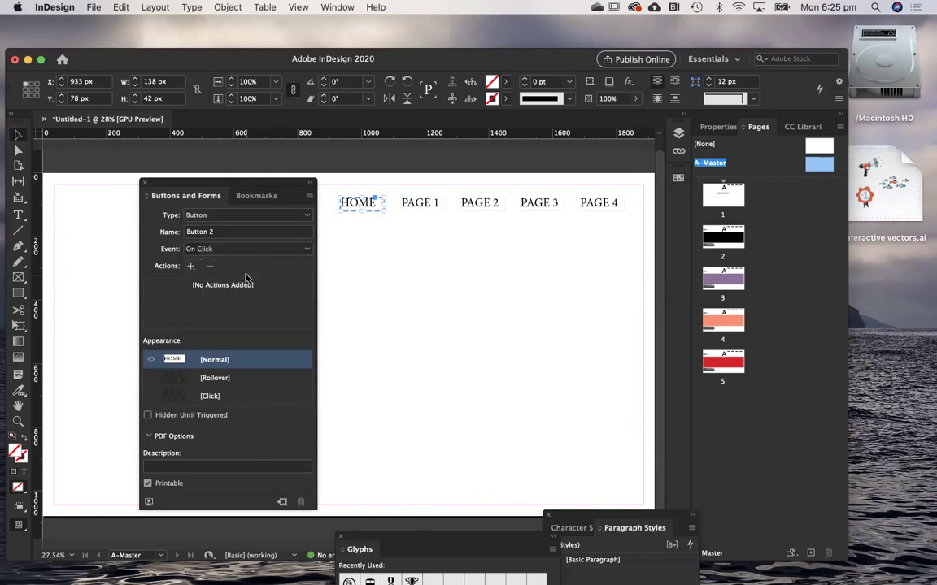
click(191, 267)
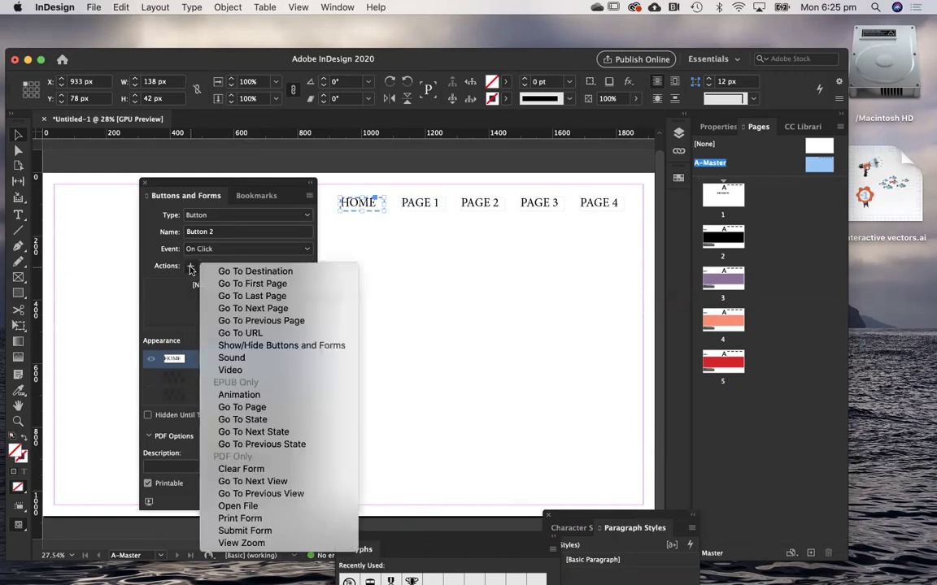
click(243, 274)
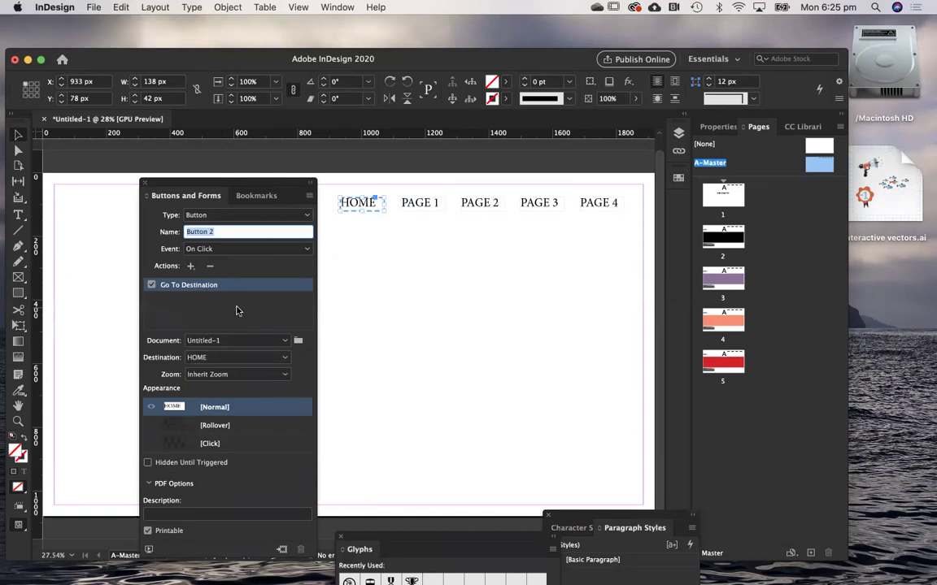
- Set the HOME button's Rollover state opacity to 50%, comparing it against Normal
click(227, 426)
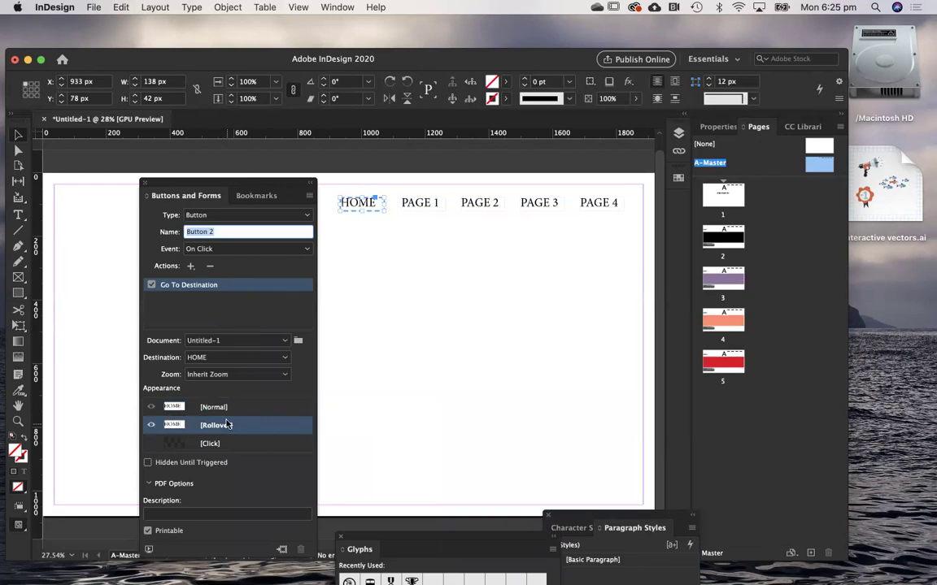
click(228, 409)
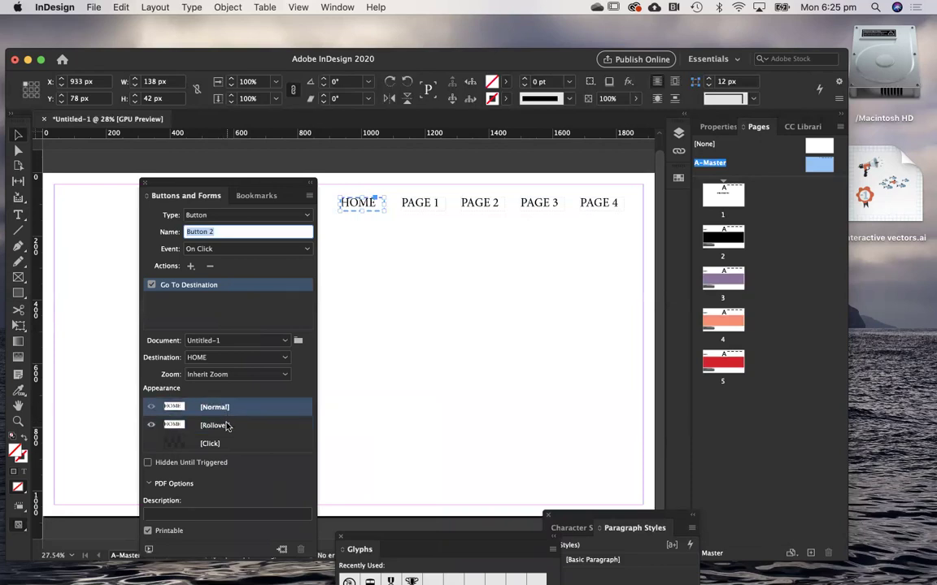
click(222, 425)
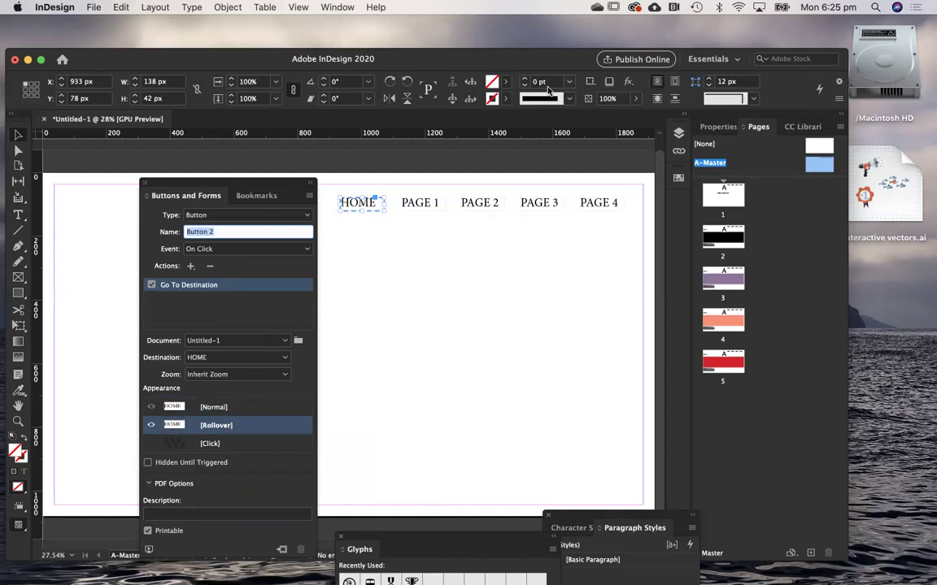
click(631, 114)
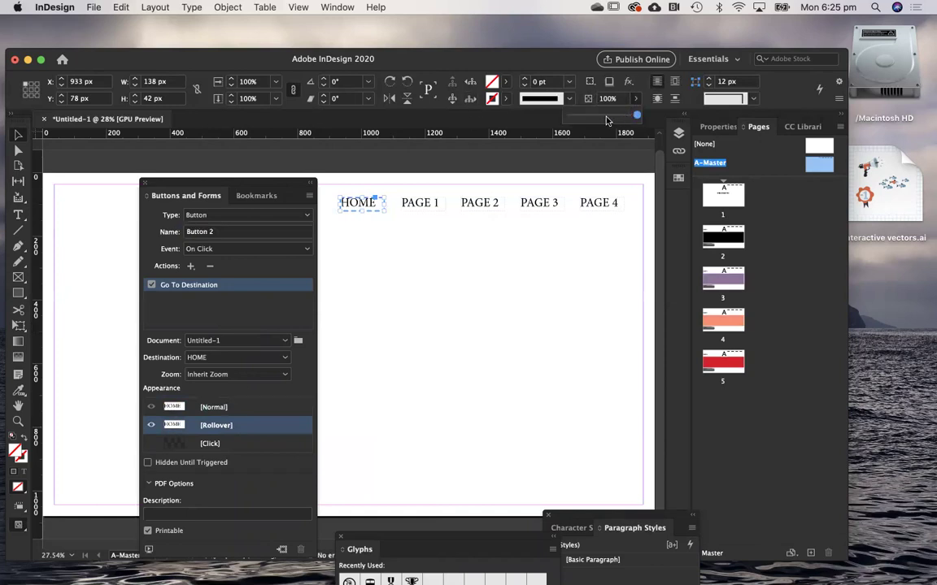
click(605, 116)
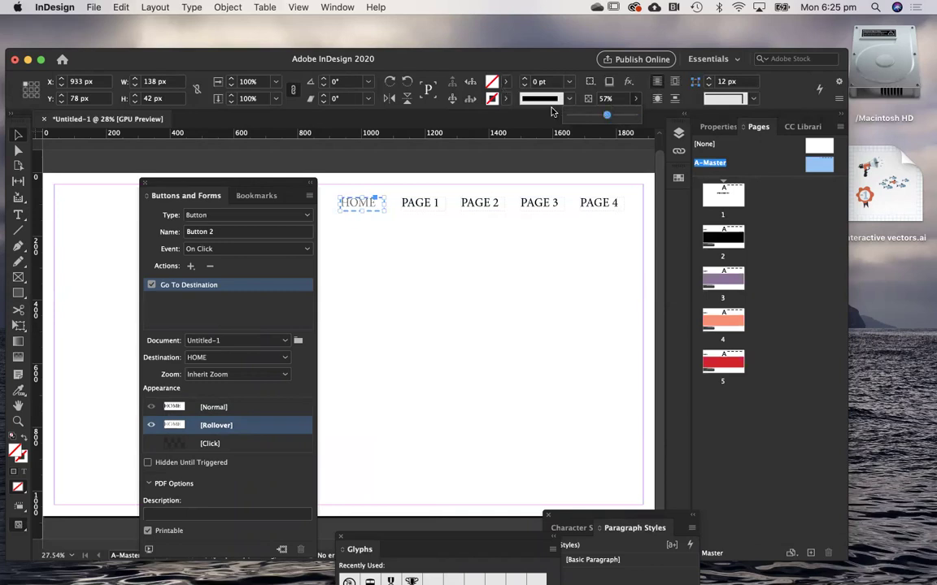
click(602, 115)
click(230, 407)
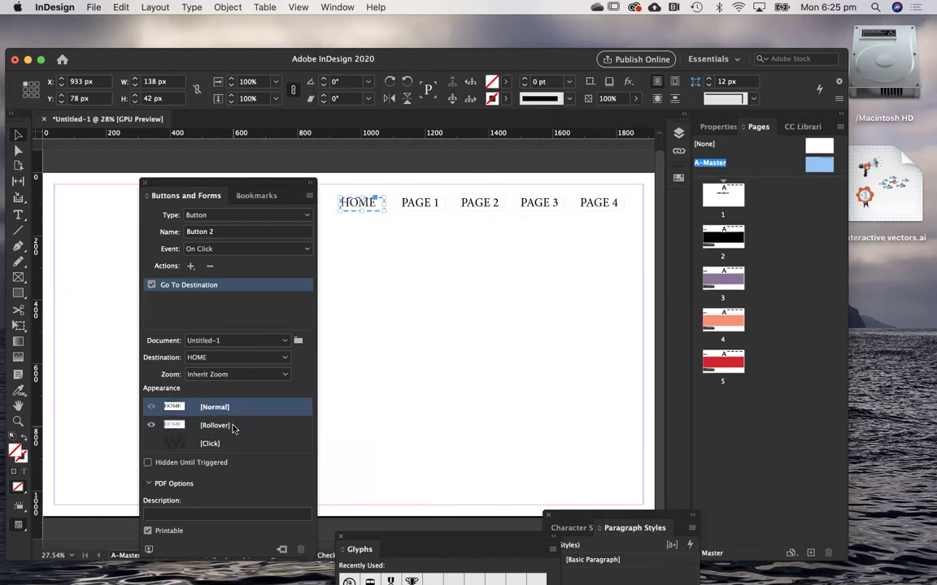
click(234, 427)
click(235, 409)
- Give the PAGE 1 nav button a Go To Destination action targeting the PAGE 1 bookmark
click(424, 210)
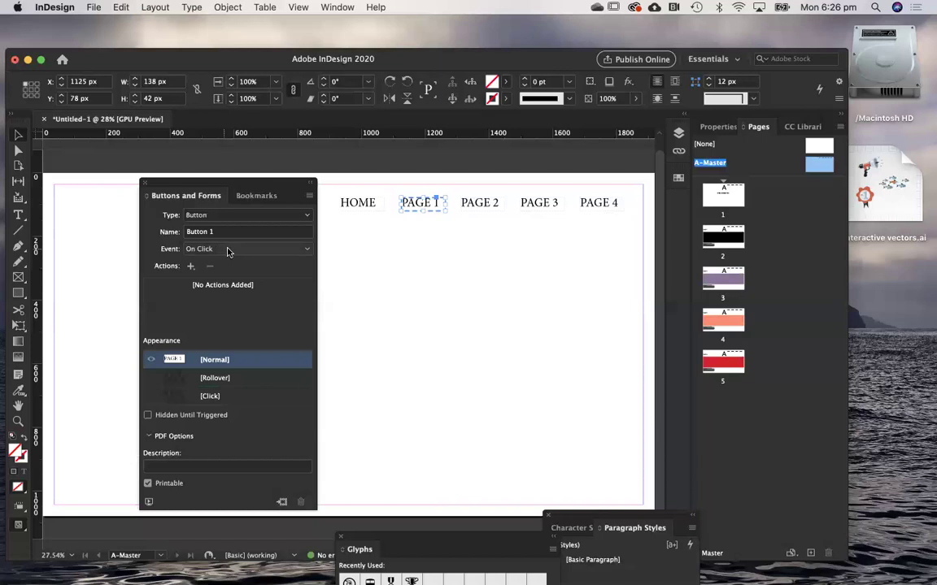
click(189, 267)
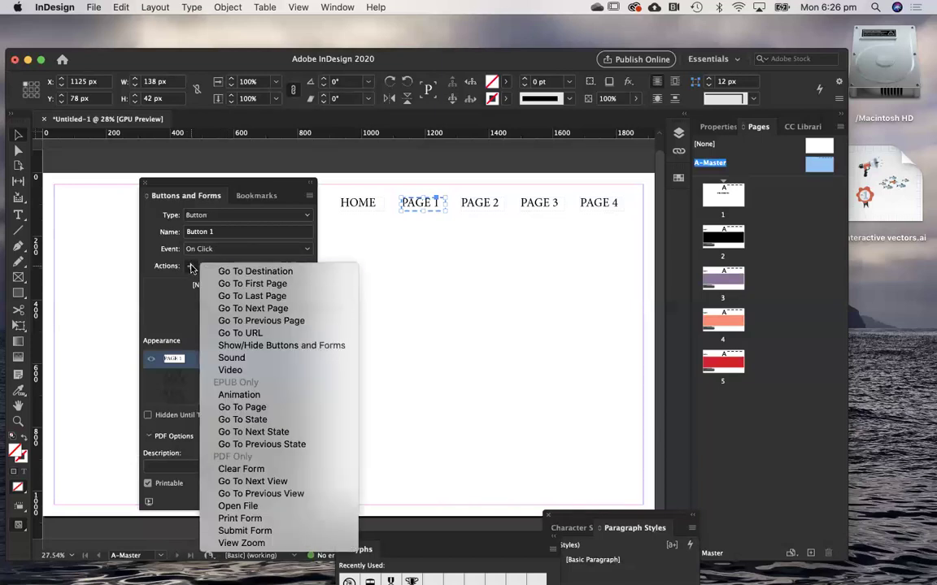
click(234, 273)
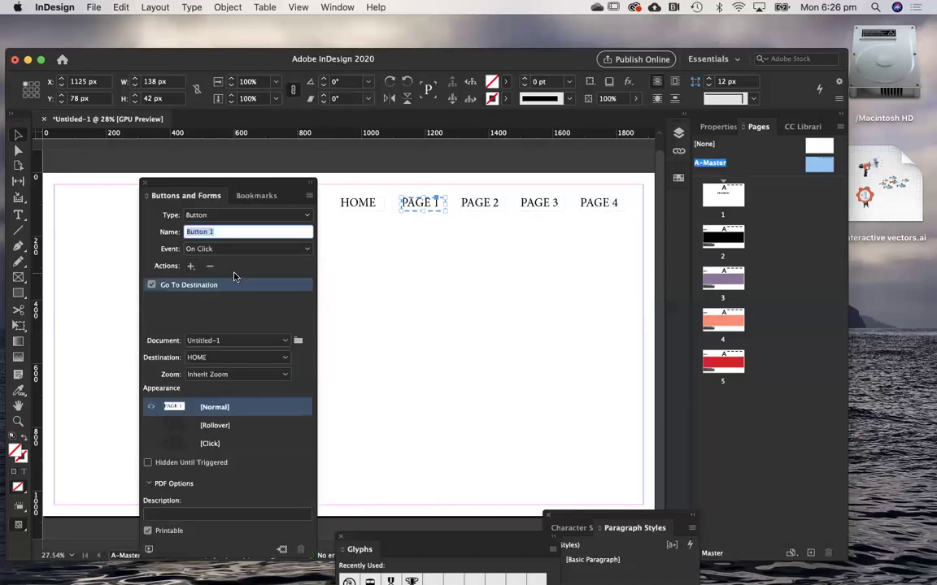
click(212, 360)
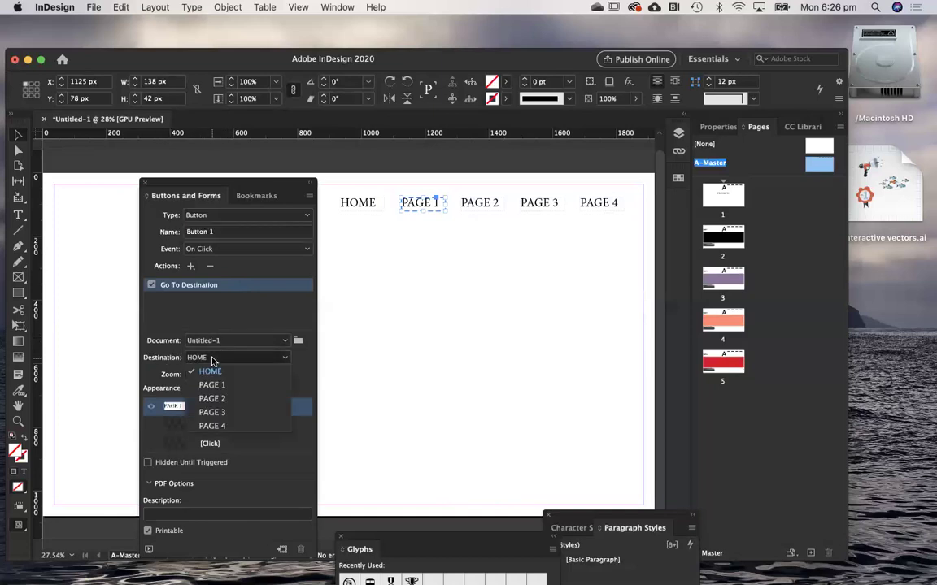
click(216, 387)
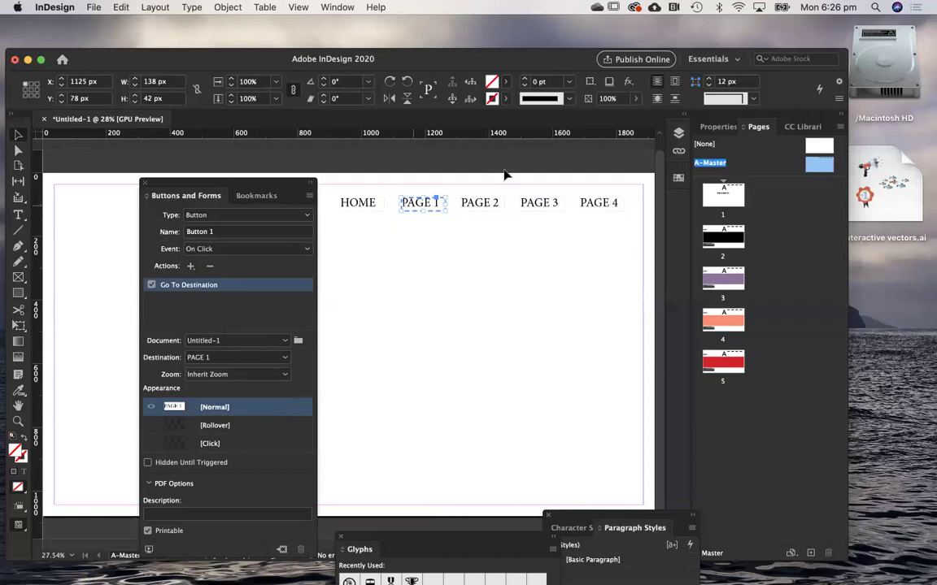
- Give the PAGE 2 nav button a Go To Destination action targeting the PAGE 2 bookmark
click(488, 210)
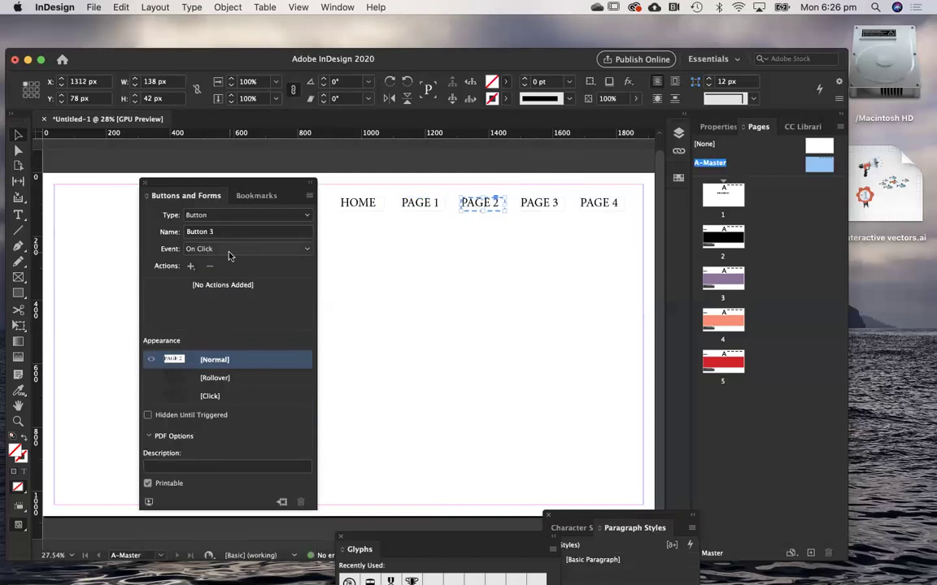
click(190, 266)
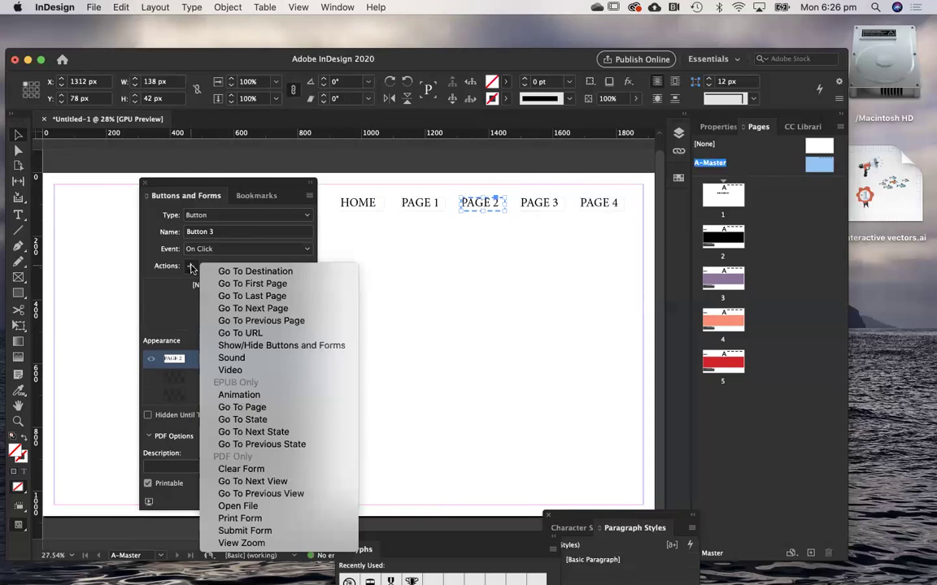
click(241, 274)
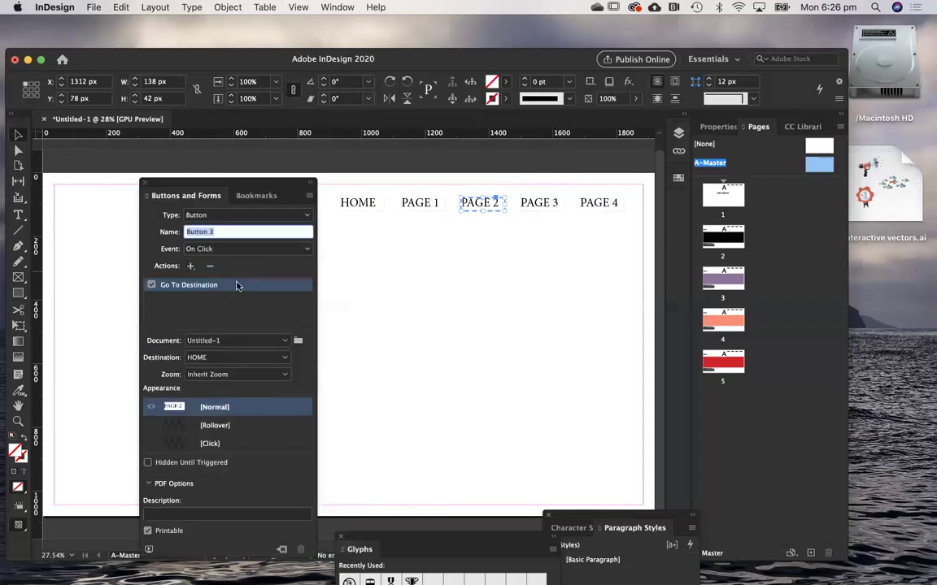
click(244, 358)
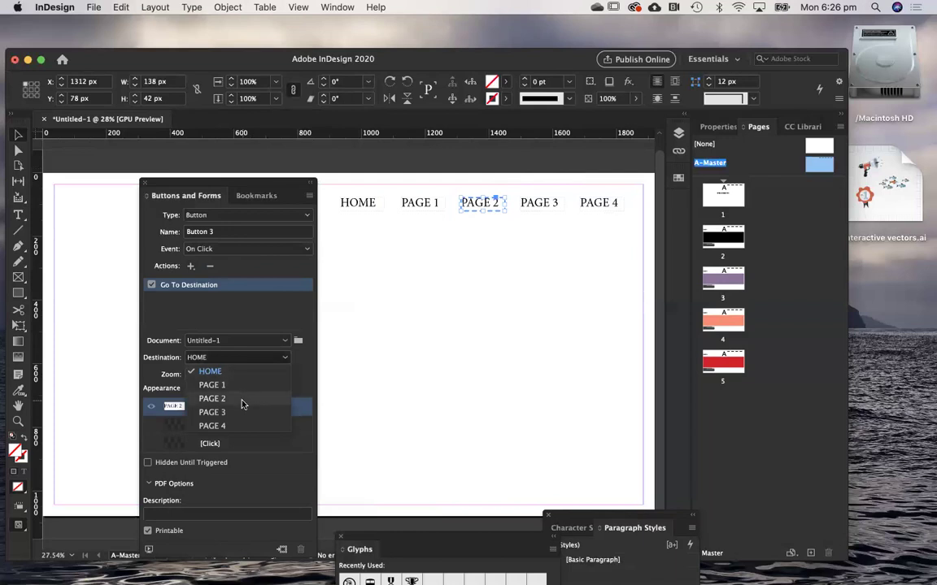
click(242, 399)
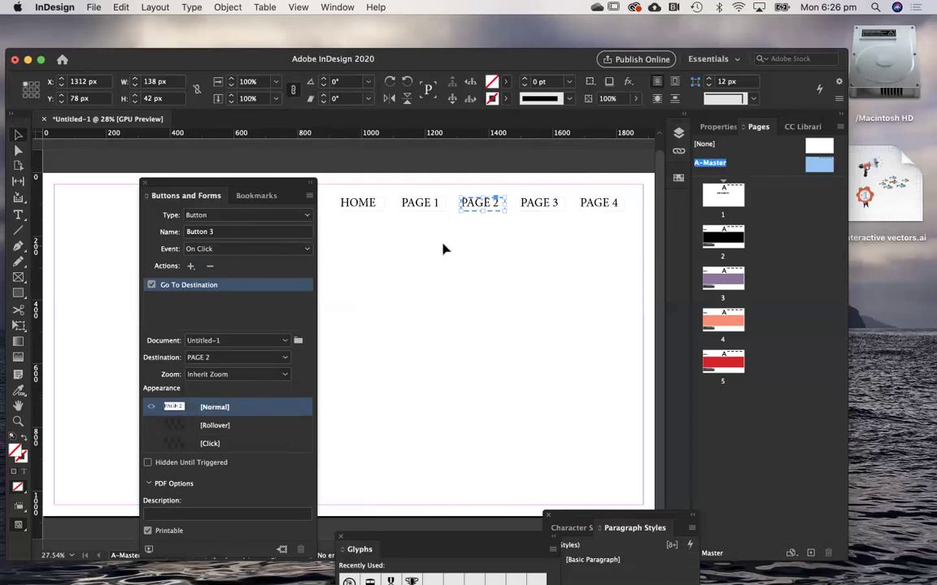
- Keep the PAGE 3 button on On Click and add Go To Destination targeting PAGE 3
click(536, 208)
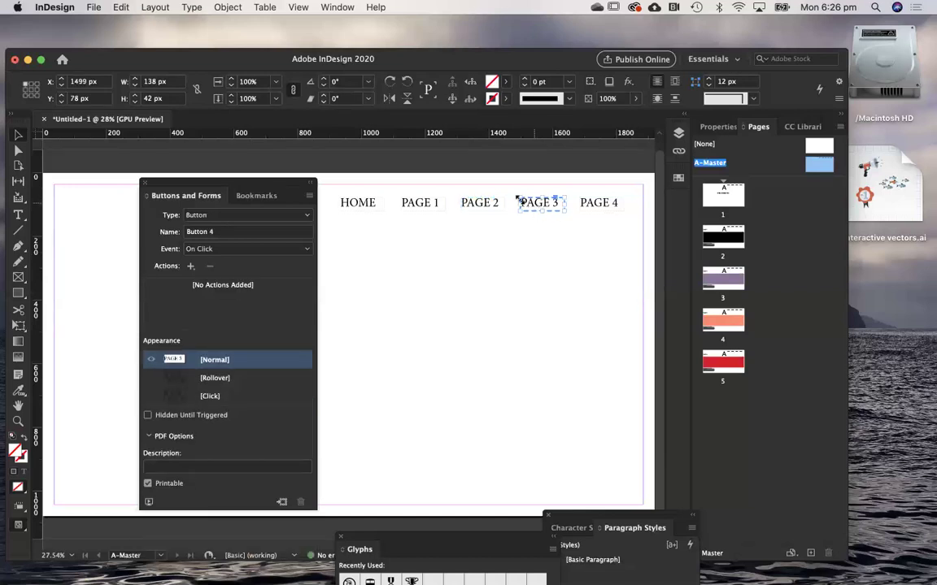
click(236, 251)
click(235, 250)
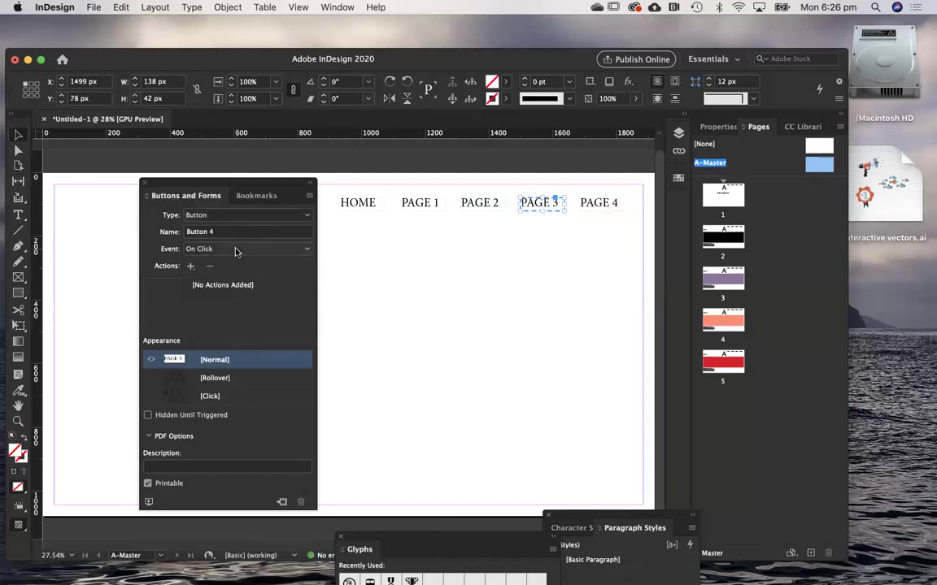
click(190, 266)
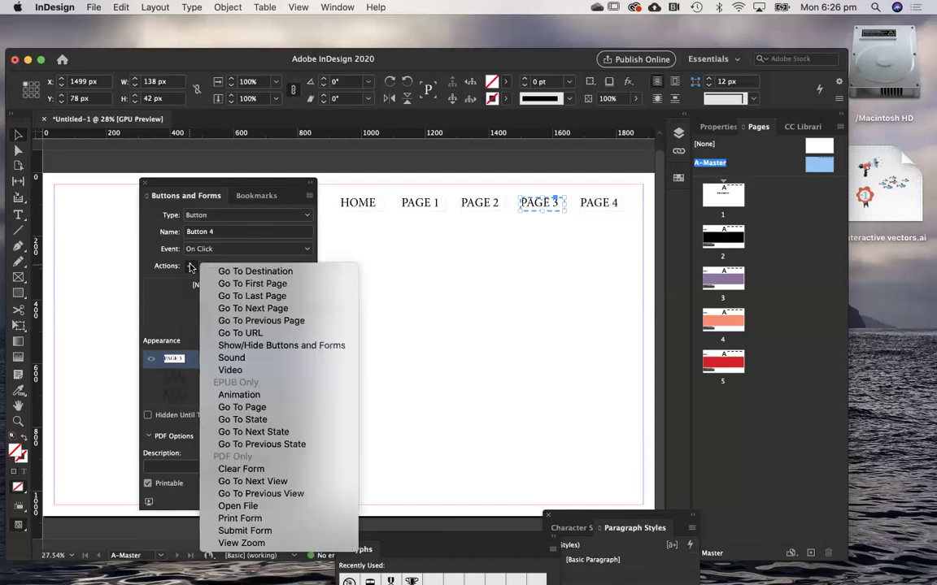
click(244, 272)
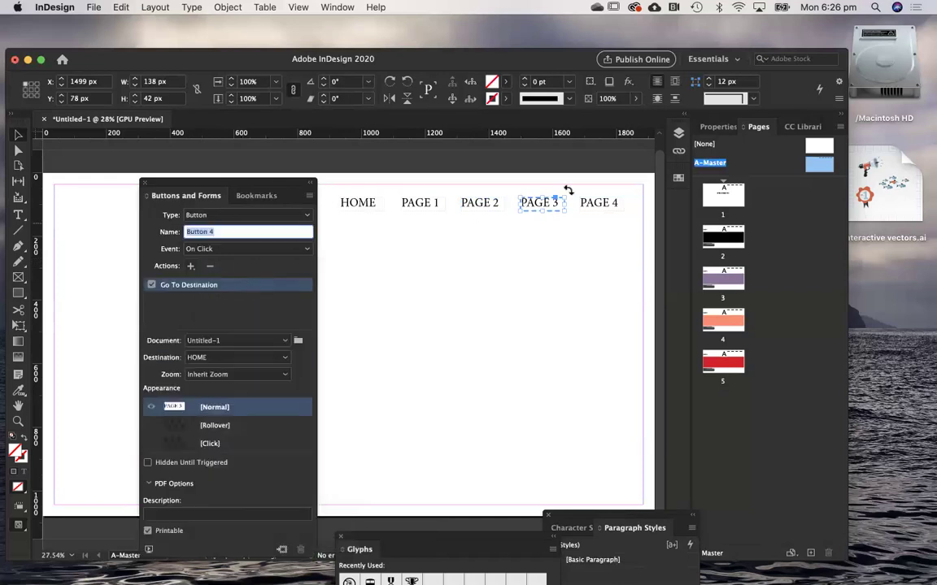
click(223, 359)
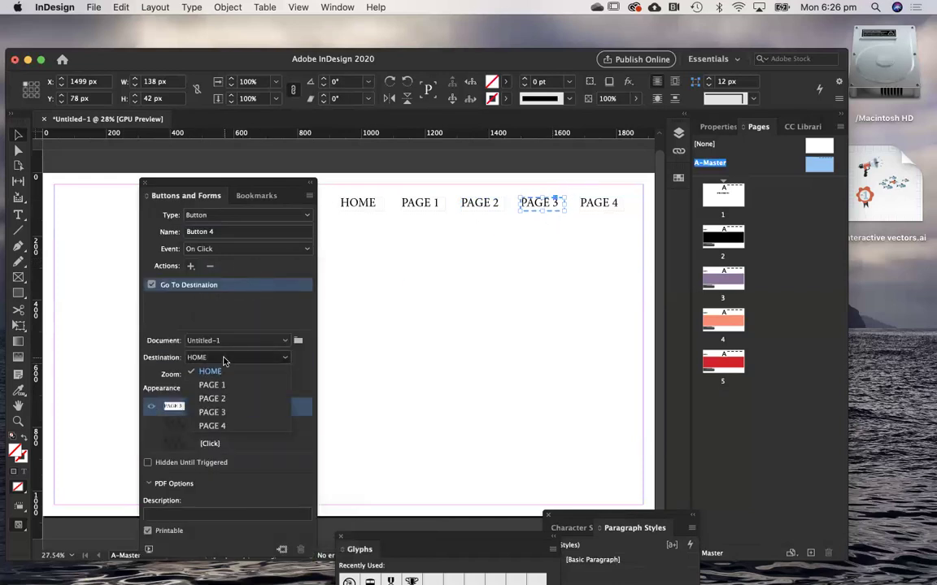
click(226, 413)
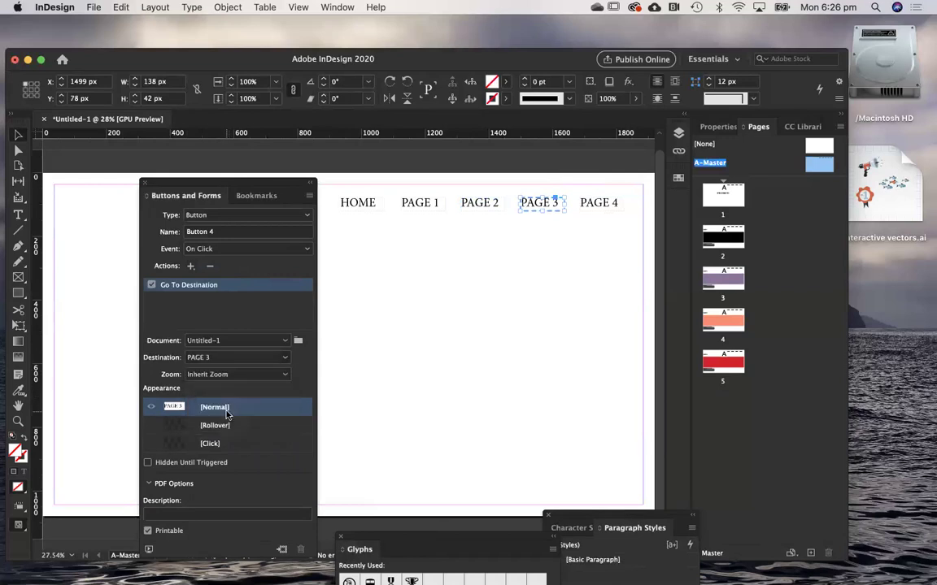
- Give the PAGE 4 nav button a Go To Destination action targeting the PAGE 4 bookmark
click(596, 206)
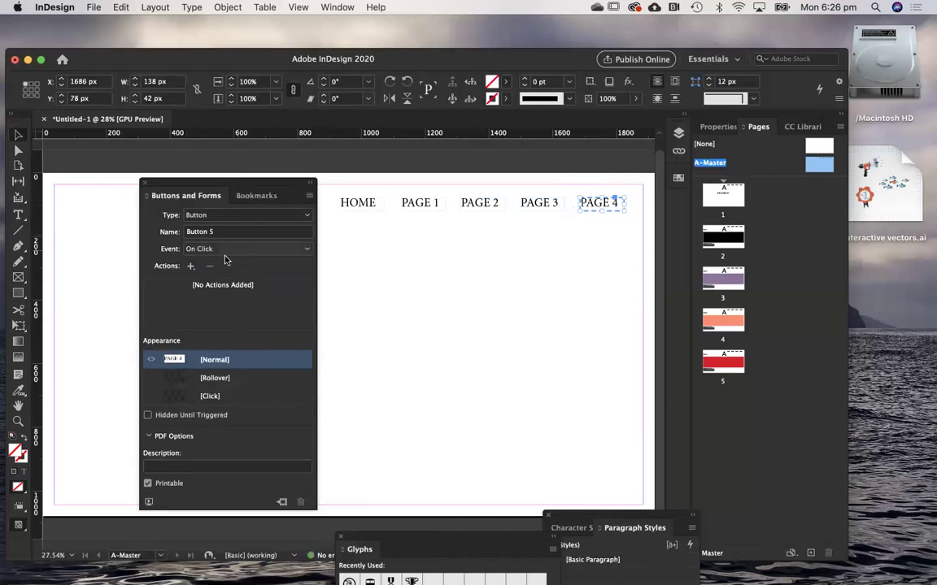
click(190, 266)
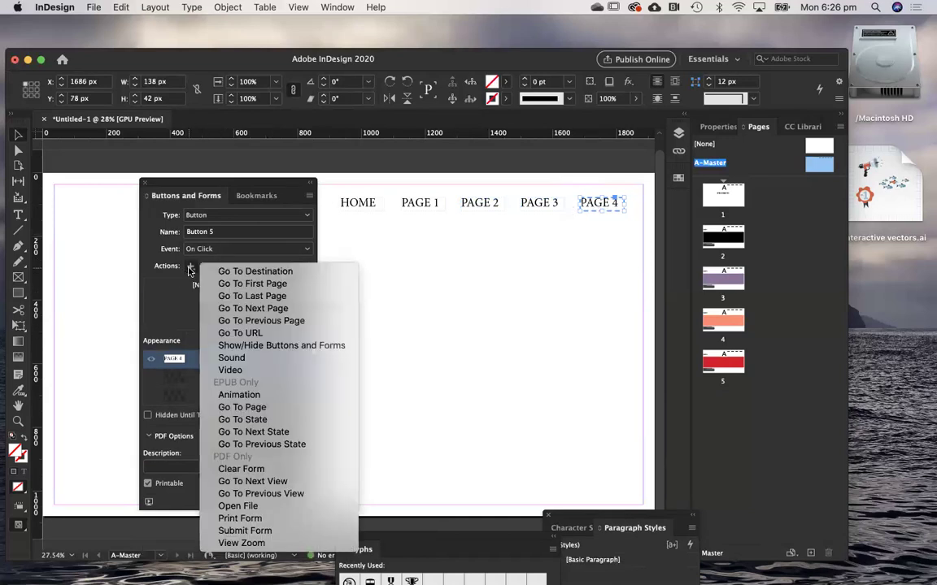
click(243, 275)
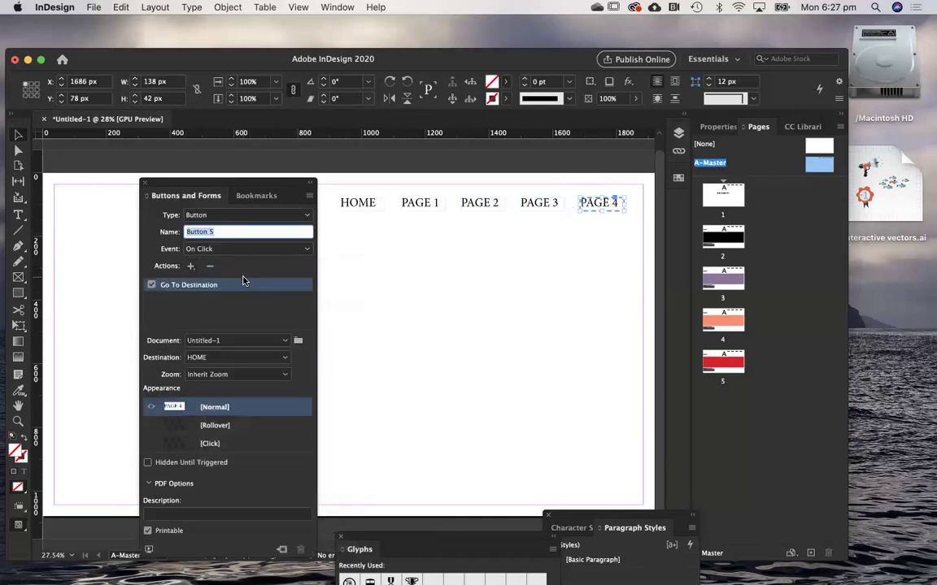
click(237, 363)
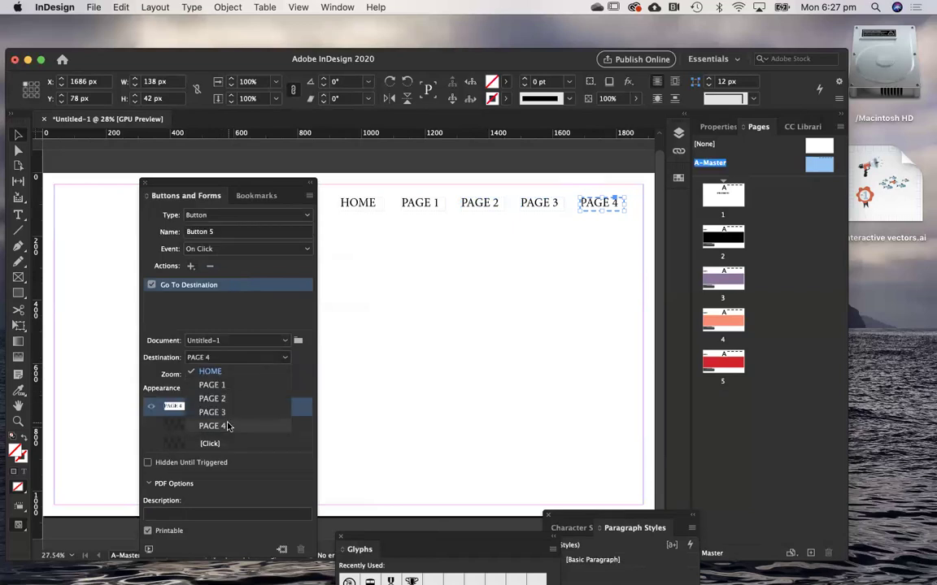
click(231, 424)
- Save the document to the Desktop as PDF INTERACTIVE.indd, moving the button panel aside
click(390, 300)
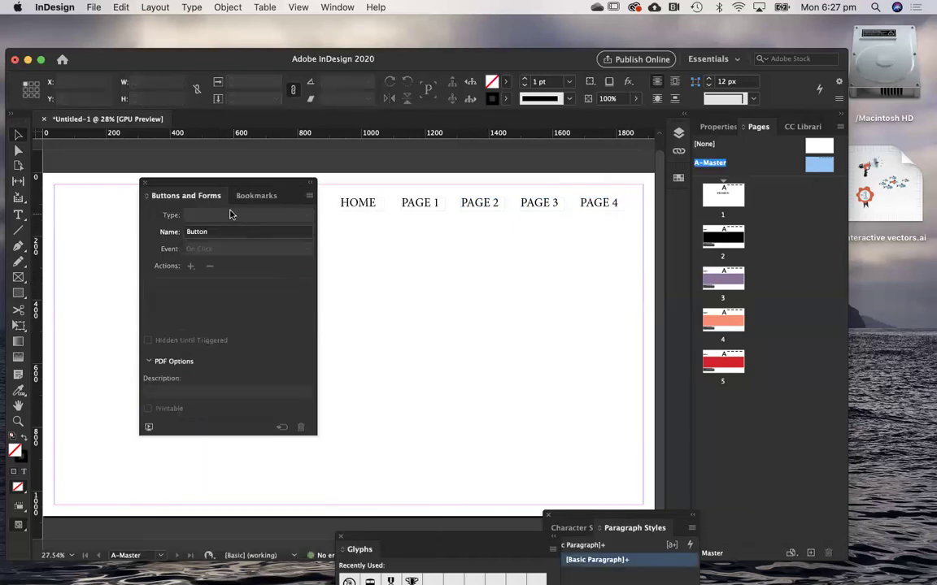
drag(191, 187, 570, 340)
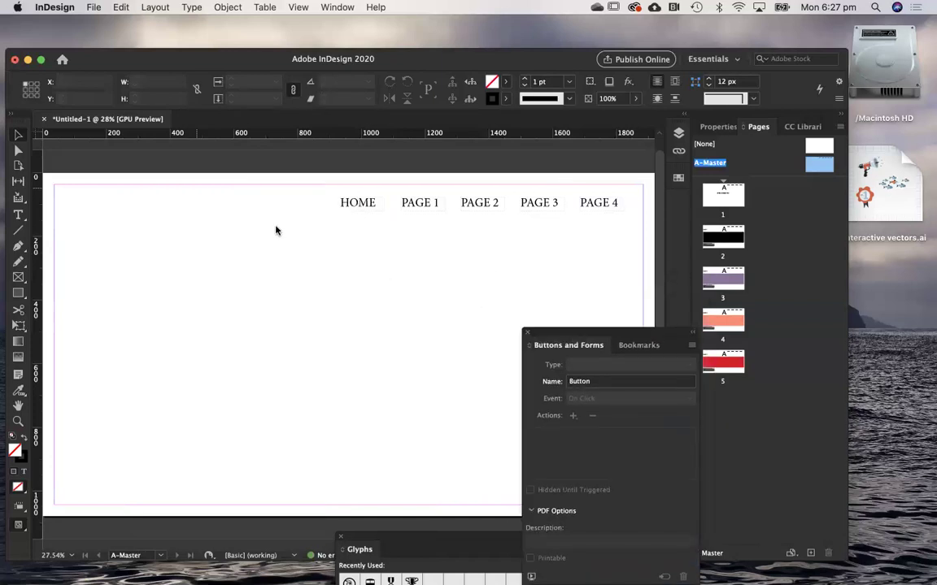
key(super+s)
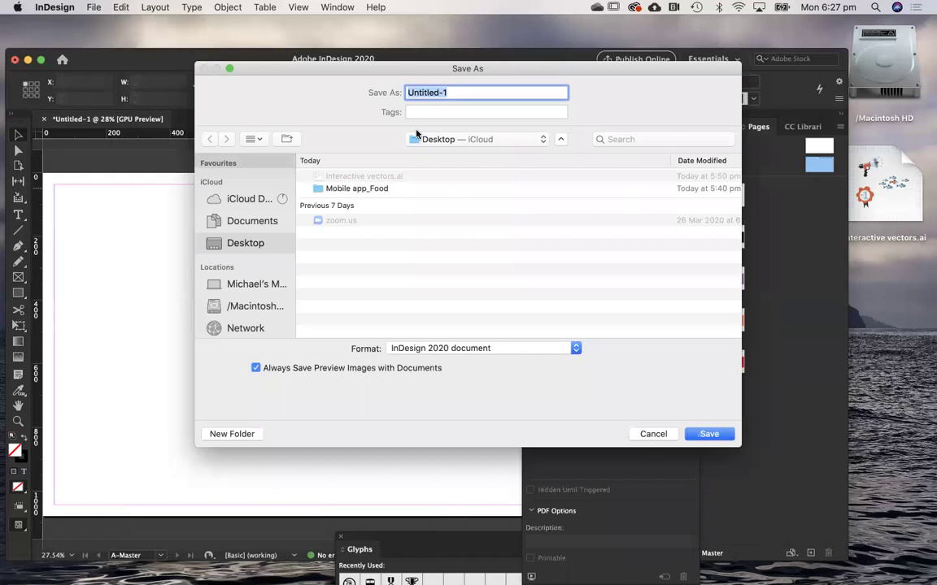
text(PDF INTERACT)
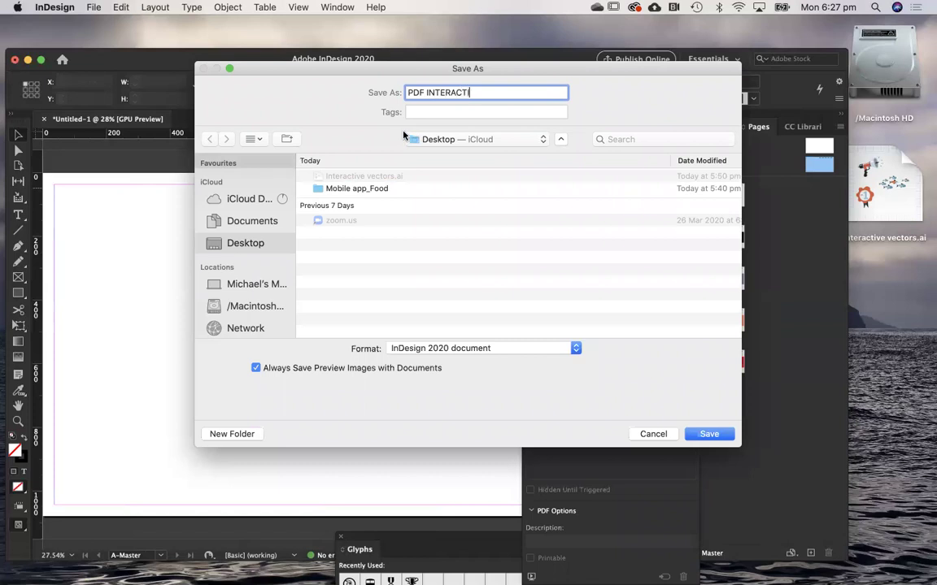
text(IVE)
click(707, 433)
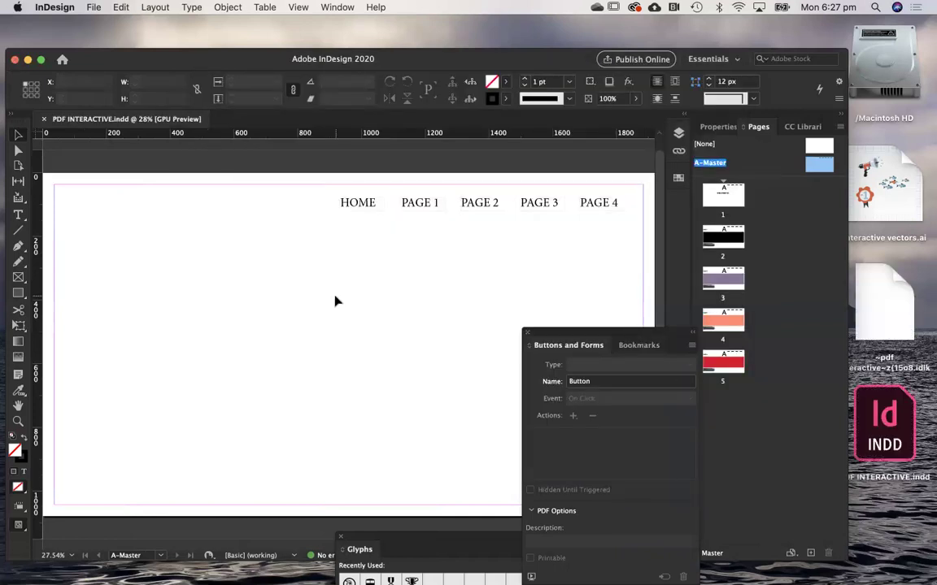
key(super+minus)
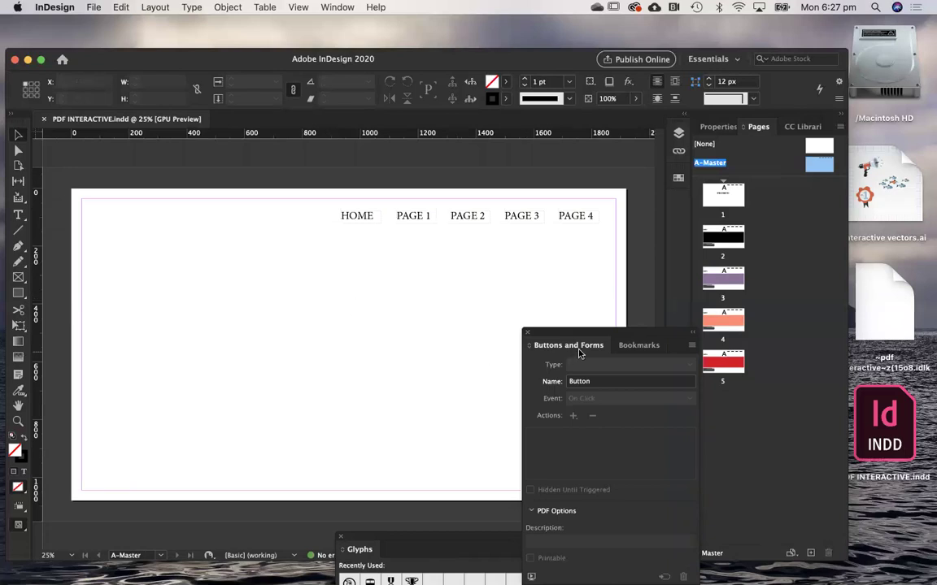
drag(560, 330, 662, 319)
- Export as Adobe PDF (Interactive) via File > Export, reaching the Export to Interactive PDF options
click(94, 7)
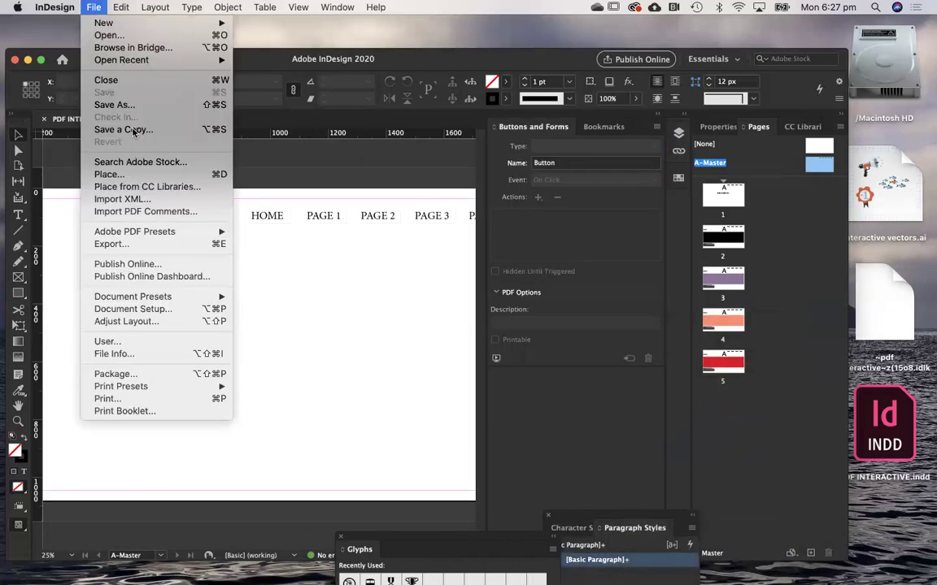
click(177, 251)
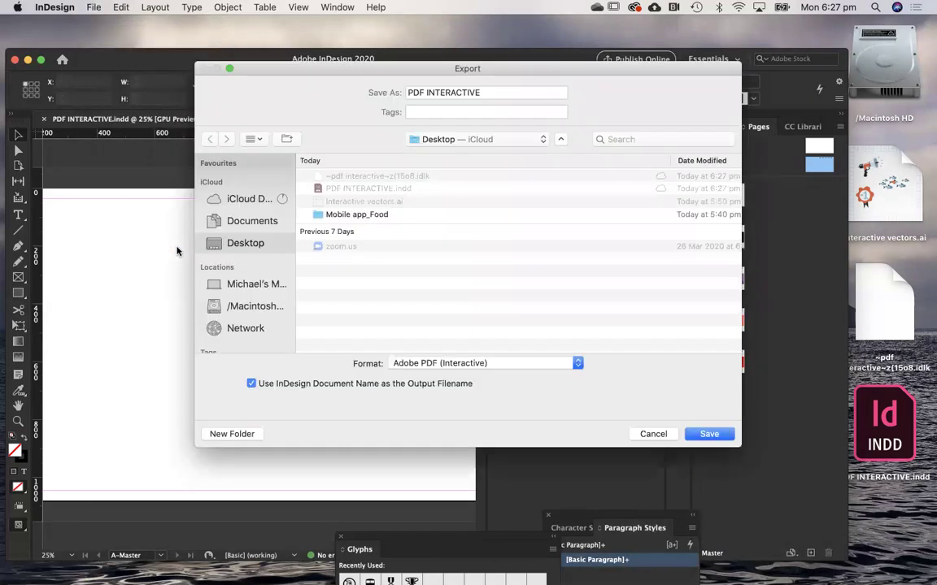
click(474, 366)
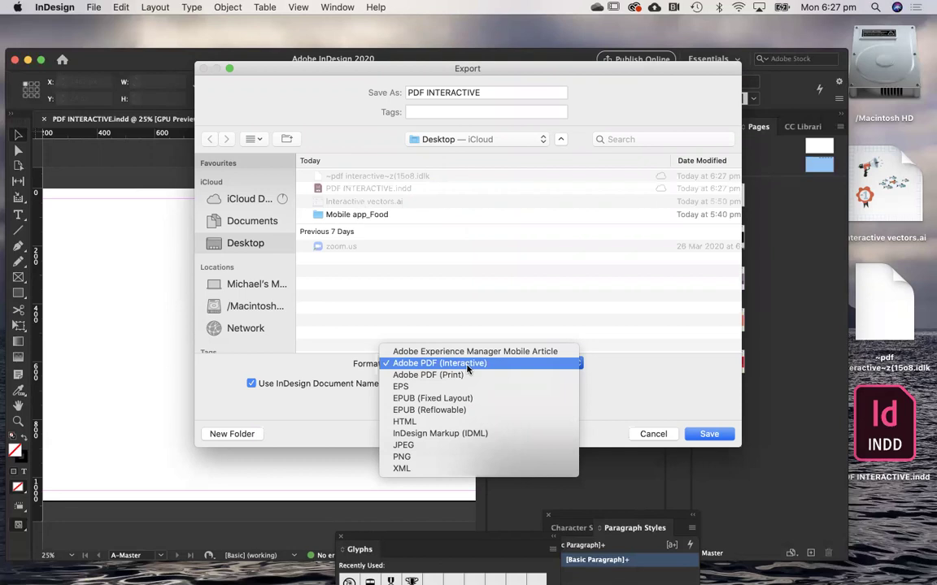
click(468, 368)
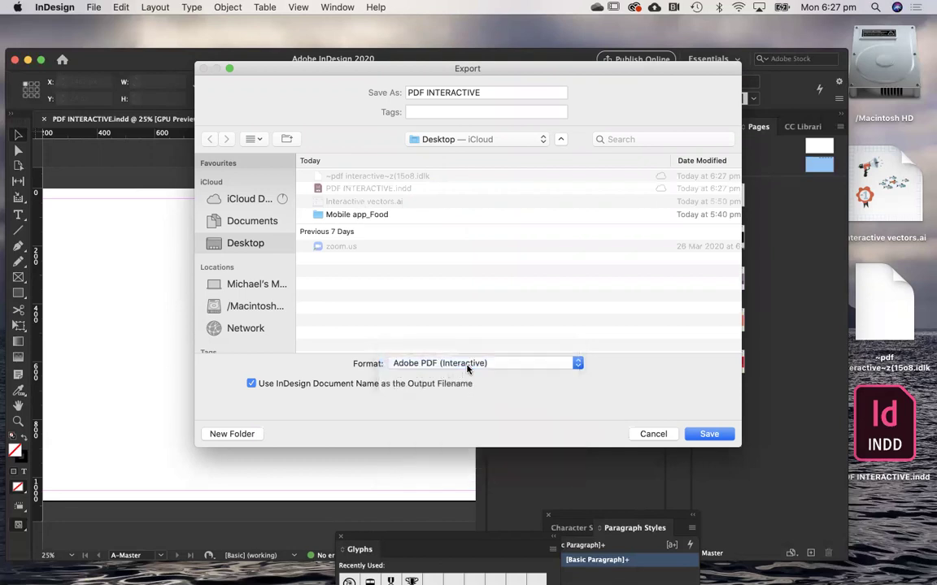
click(706, 435)
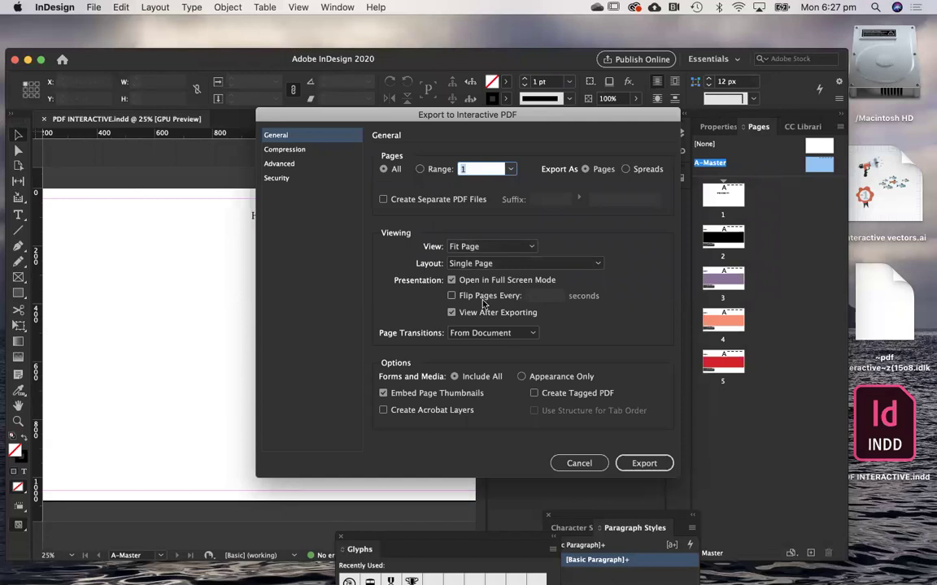
- Set Page Transitions to Wipe and export PDF INTERACTIVE.pdf
click(488, 334)
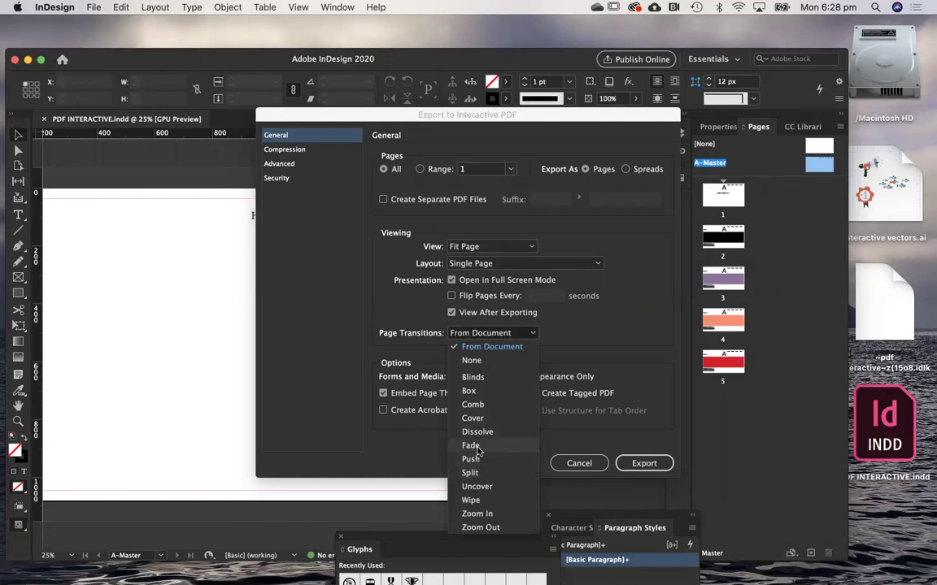
click(474, 500)
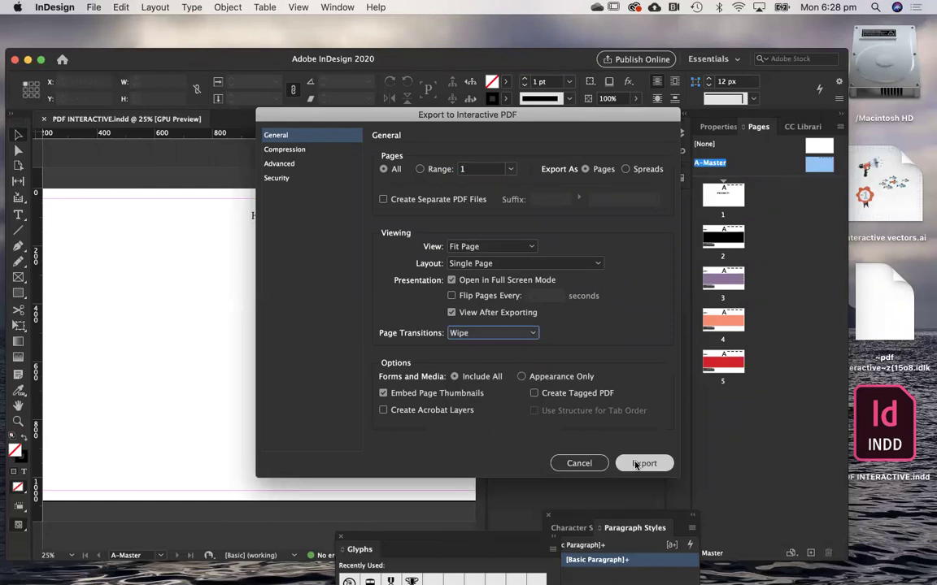
click(643, 464)
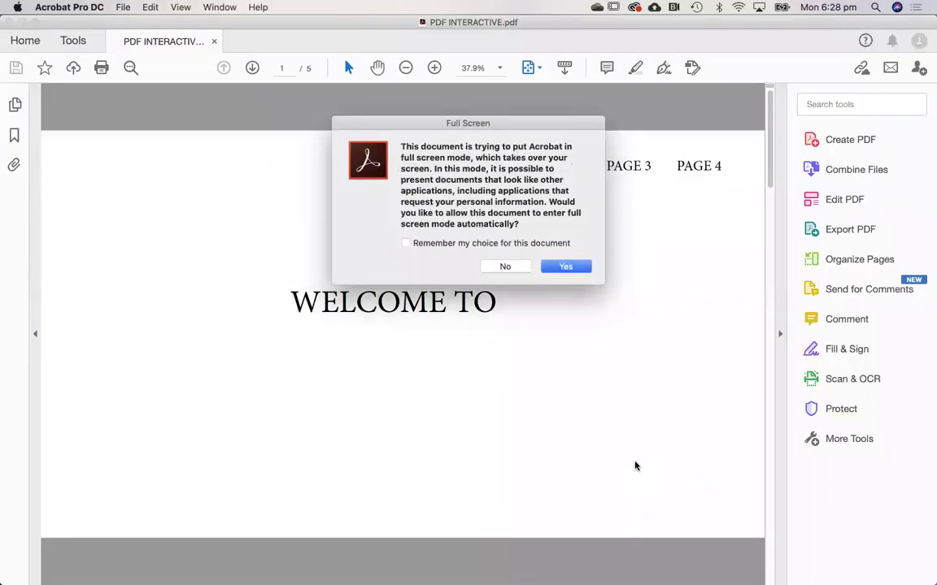
- Answer Yes to let PDF INTERACTIVE.pdf enter full screen mode in Acrobat
click(564, 268)
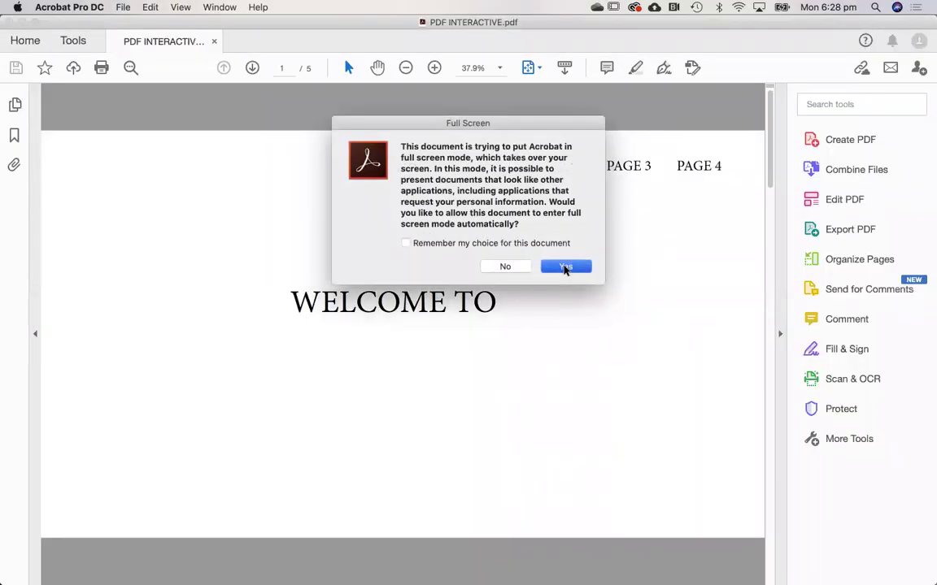